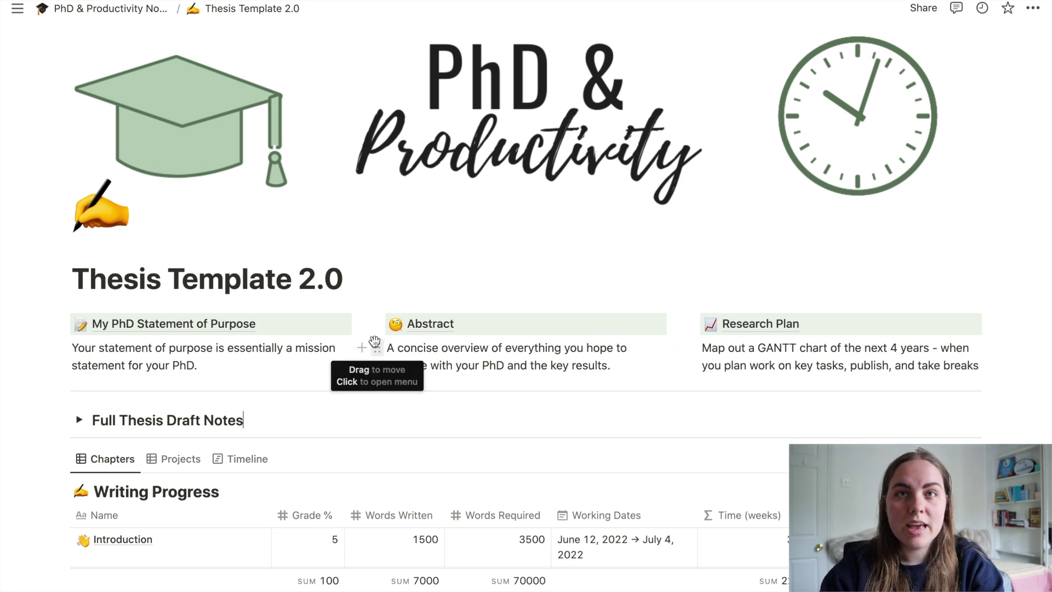
Review the guidance on the My PhD Statement of Purpose page and return to Thesis Template 2.0
click(263, 325)
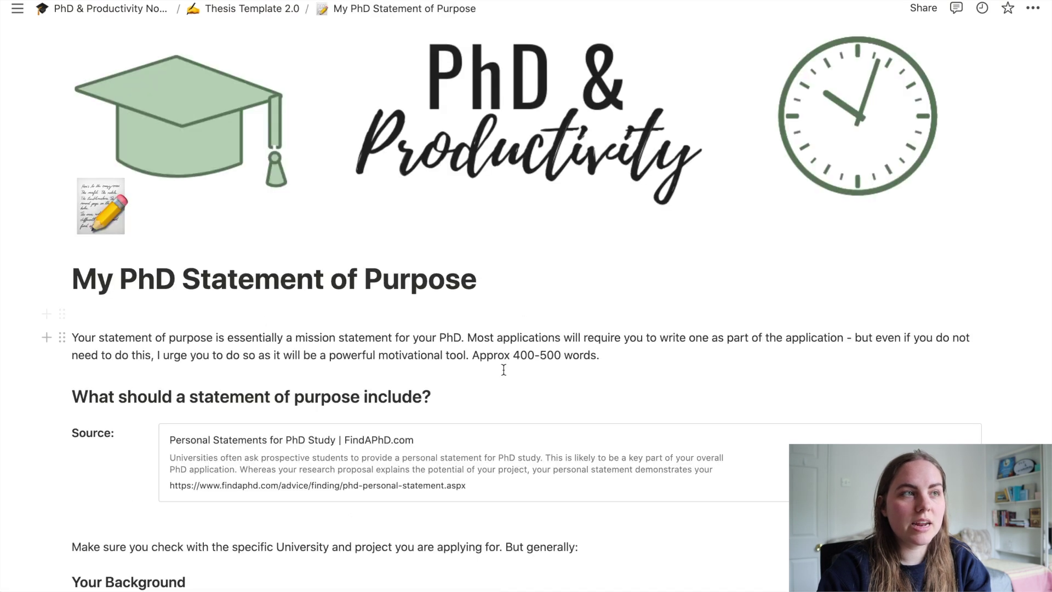
scroll(472, 362, down, 5)
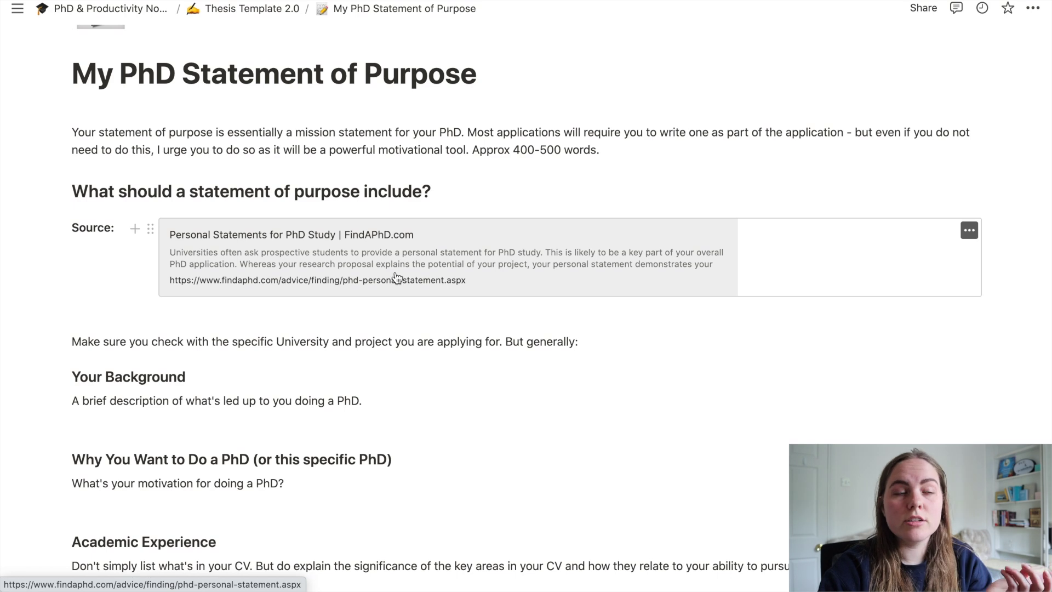
scroll(396, 277, down, 3)
scroll(320, 355, down, 2)
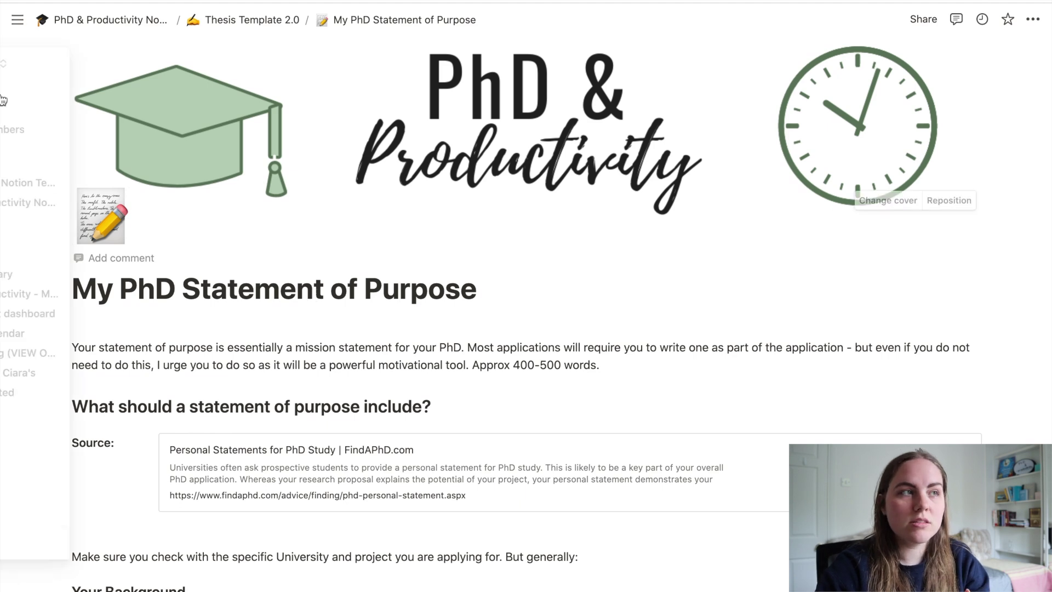
click(252, 19)
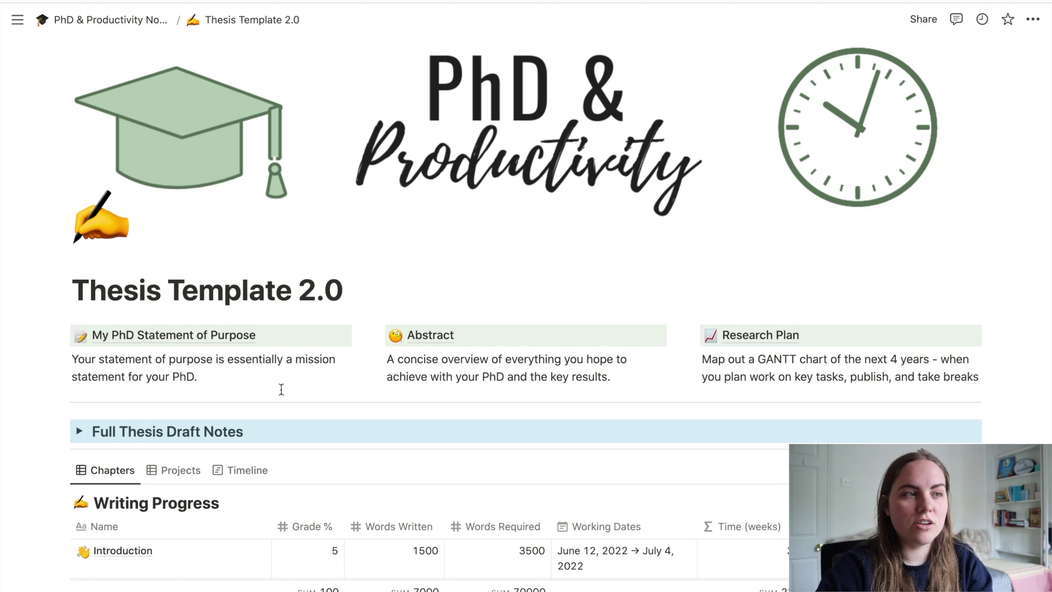
Review the Abstract page's video and guiding questions, and return to Thesis Template 2.0
click(421, 340)
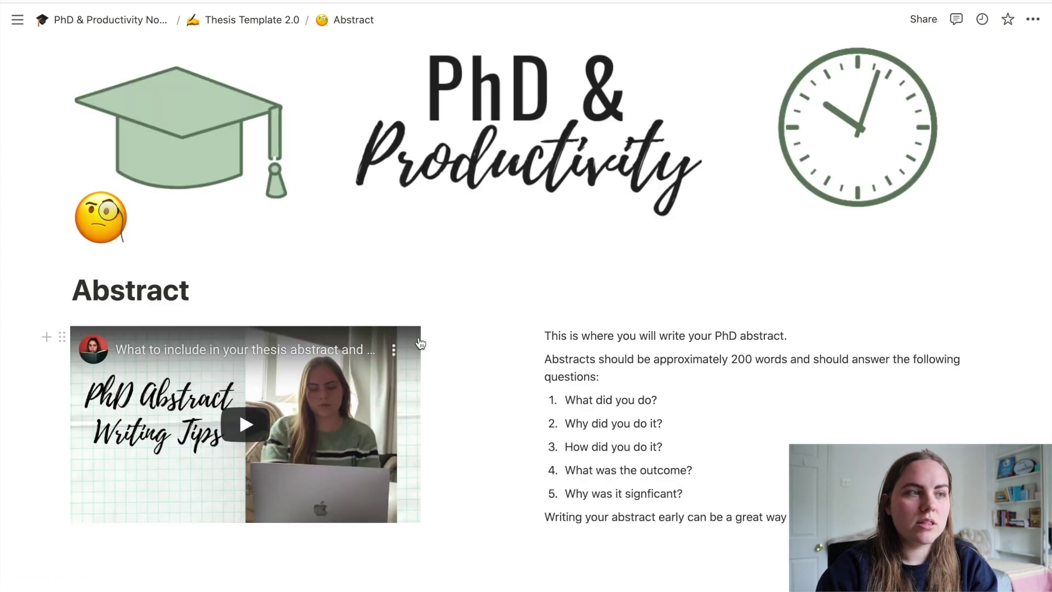
scroll(486, 340, down, 3)
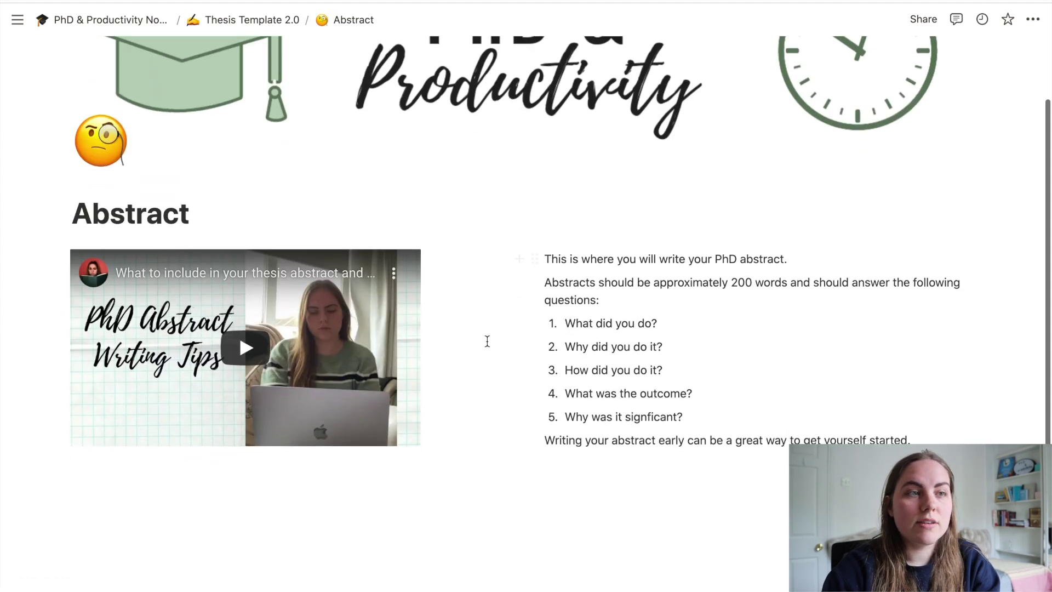
scroll(486, 341, up, 3)
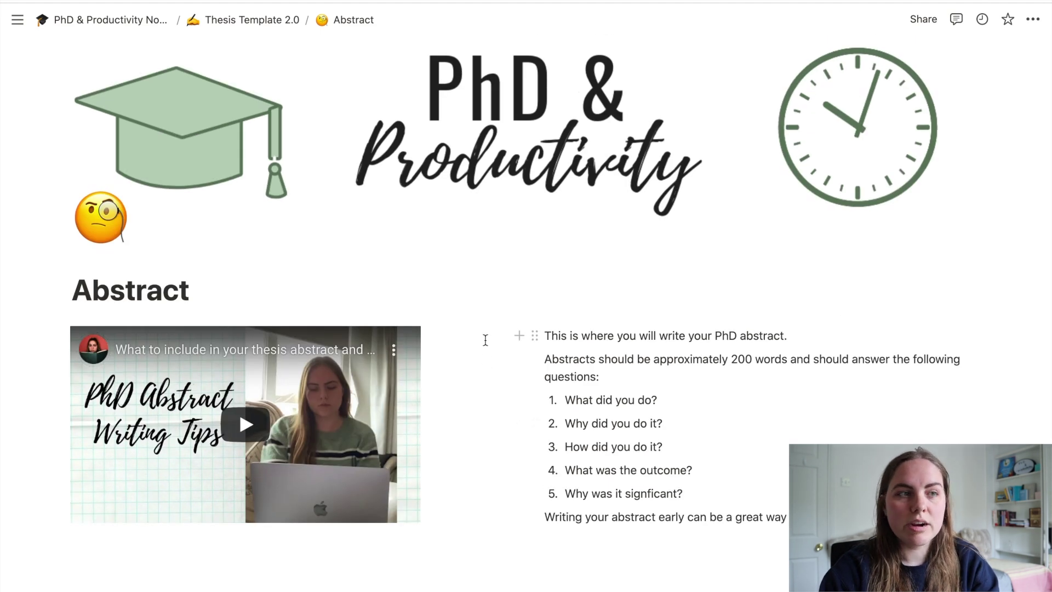
scroll(520, 344, down, 4)
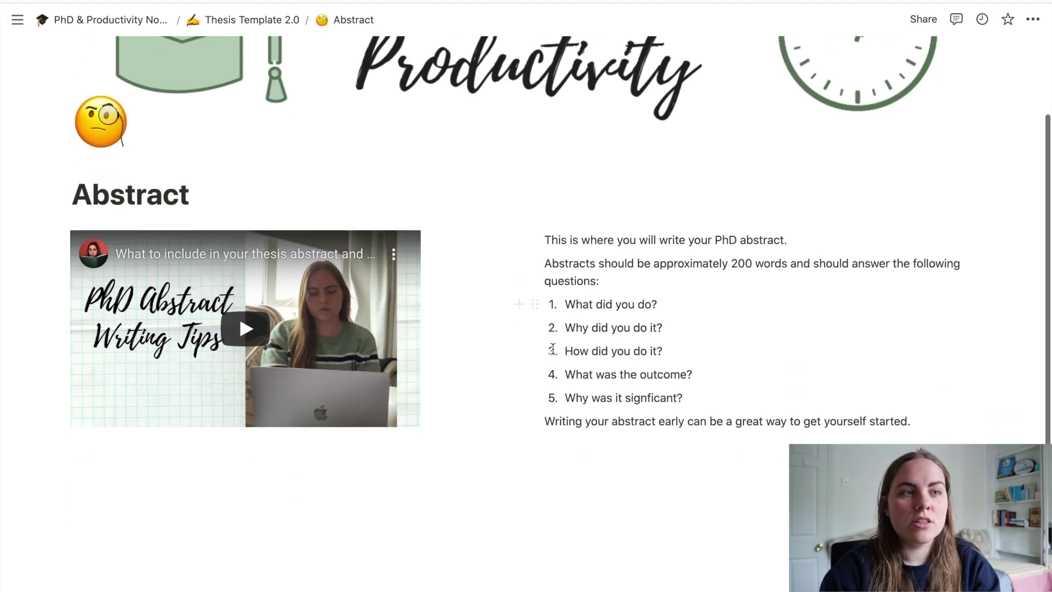
scroll(552, 348, up, 4)
mouse_move(3, 174)
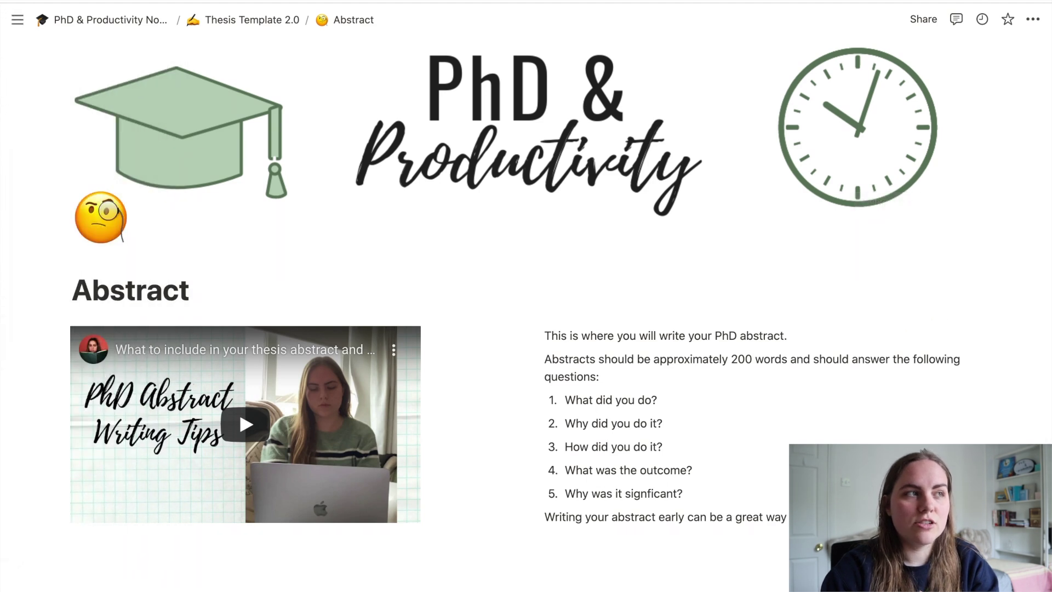
key(super+bracketleft)
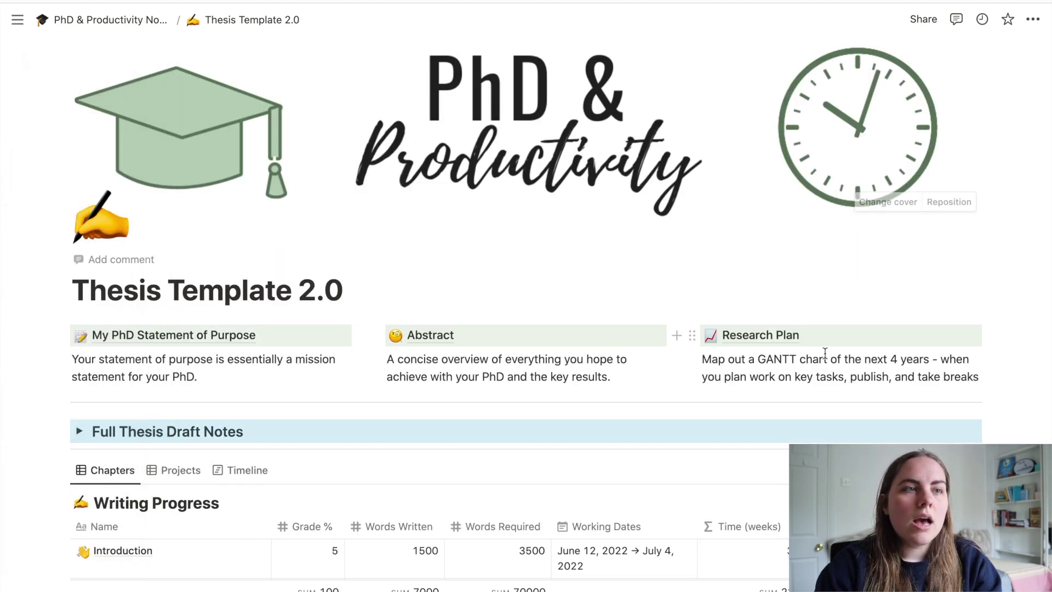
Open the Research Plan page and examine the GANTT chart's colour key, month columns and year rows
click(761, 333)
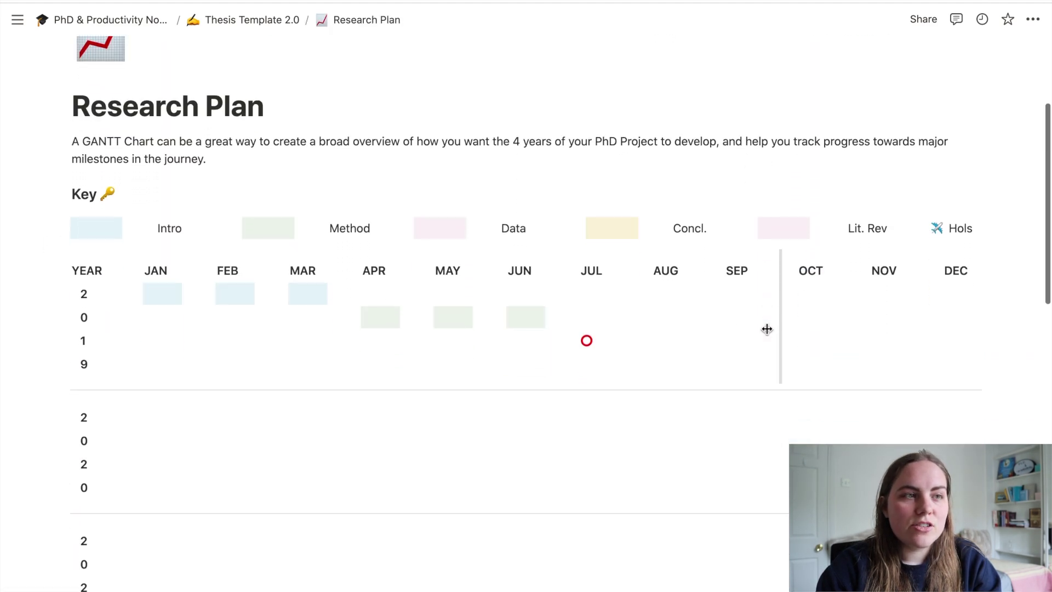
scroll(767, 329, down, 6)
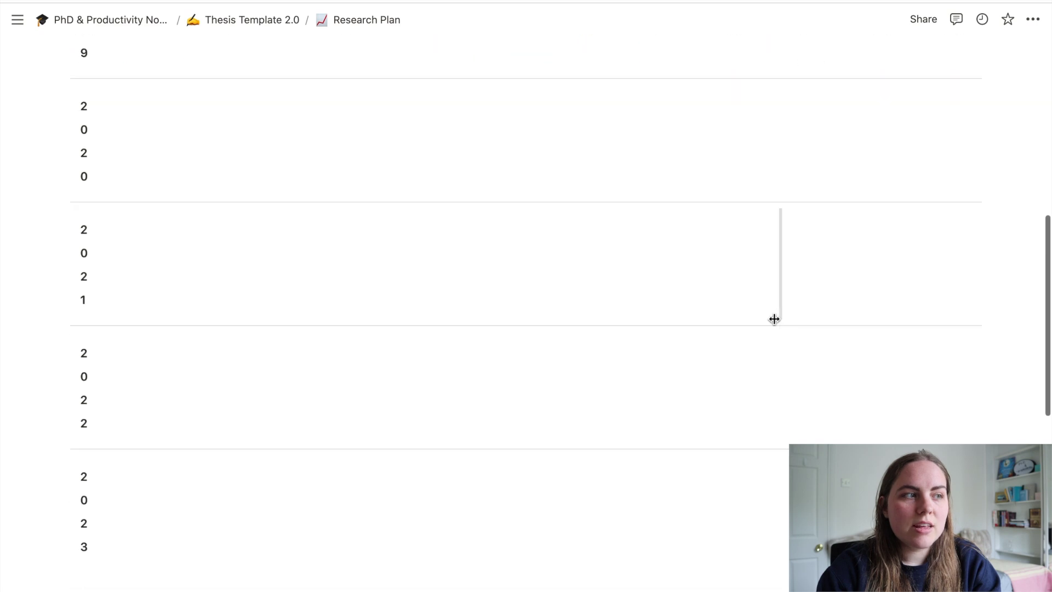
scroll(774, 319, down, 2)
scroll(774, 319, up, 8)
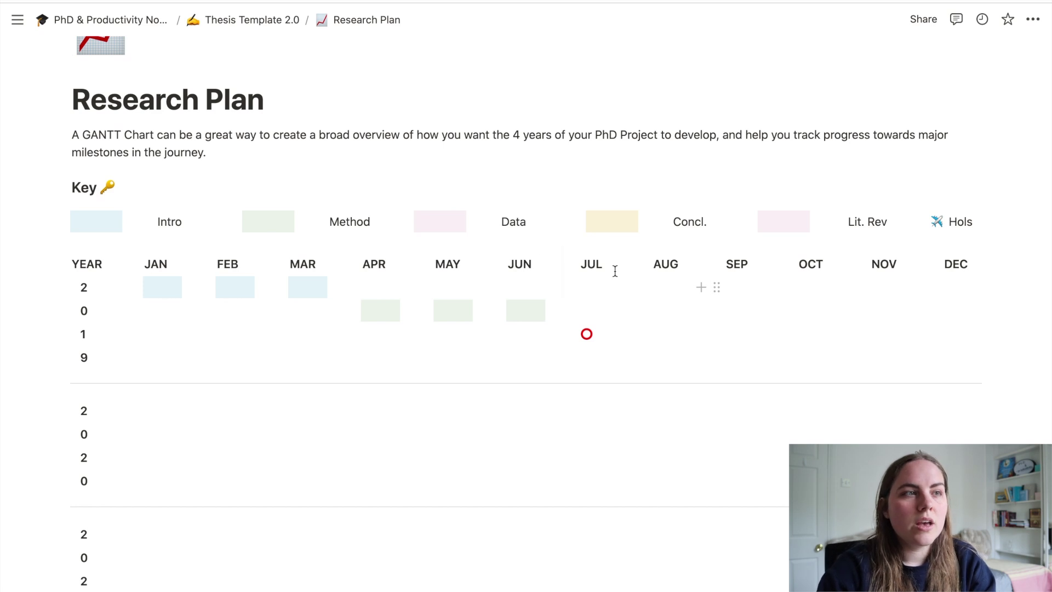
drag(555, 263, 811, 277)
scroll(839, 261, down, 2)
scroll(838, 263, down, 1)
scroll(810, 277, up, 3)
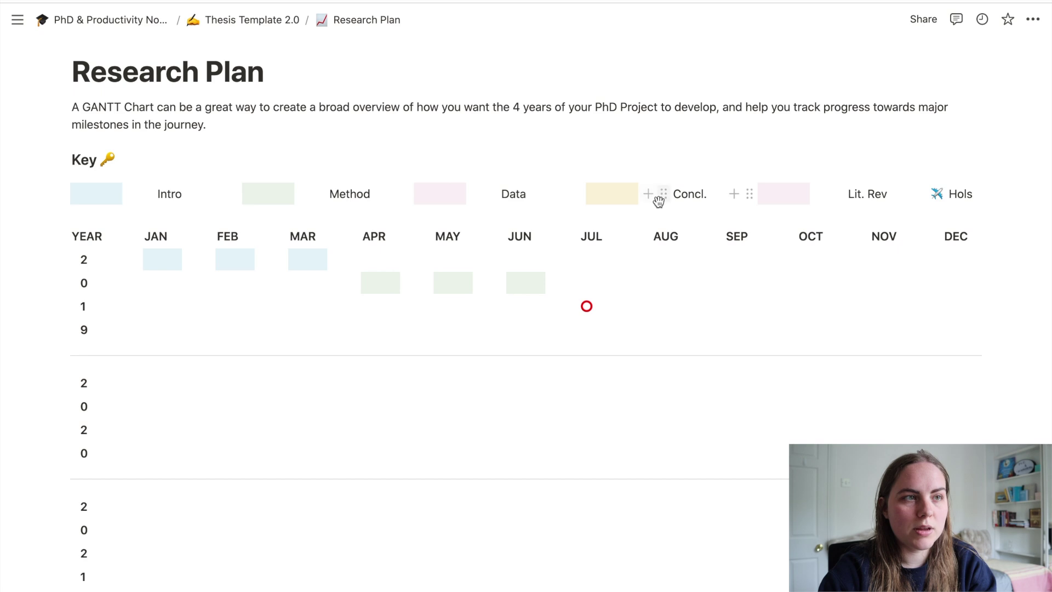
Look through the rest of the Research Plan down to Useful Videos and return to Thesis Template 2.0
scroll(660, 327, down, 3)
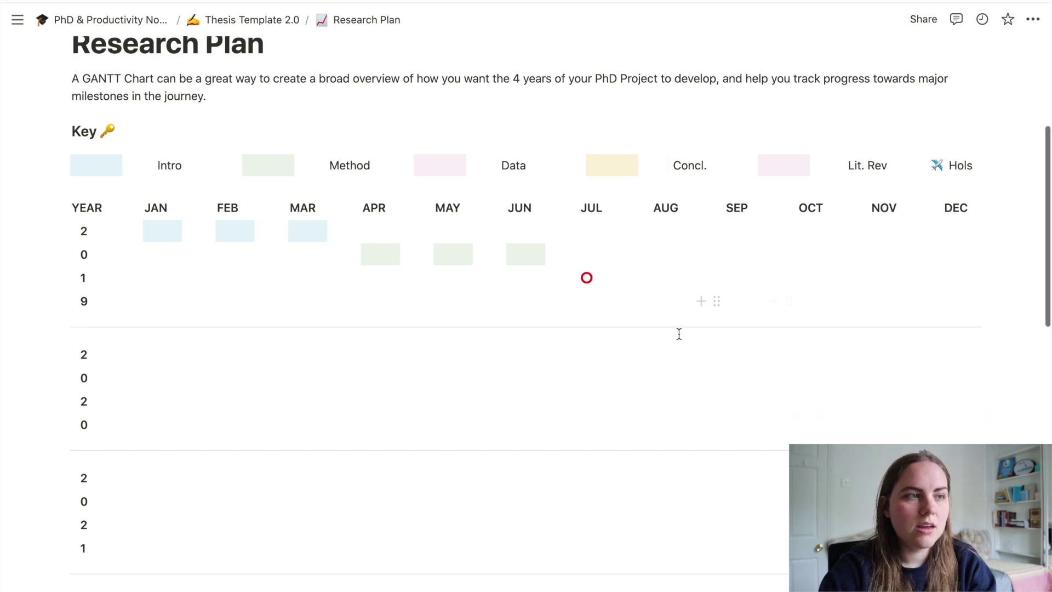
scroll(677, 271, down, 3)
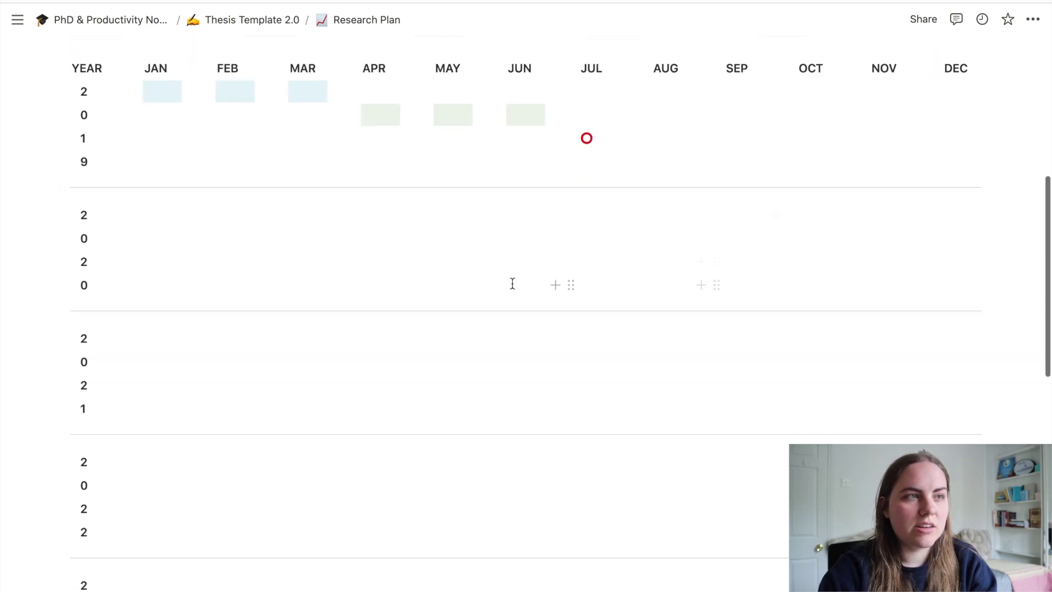
scroll(382, 145, down, 10)
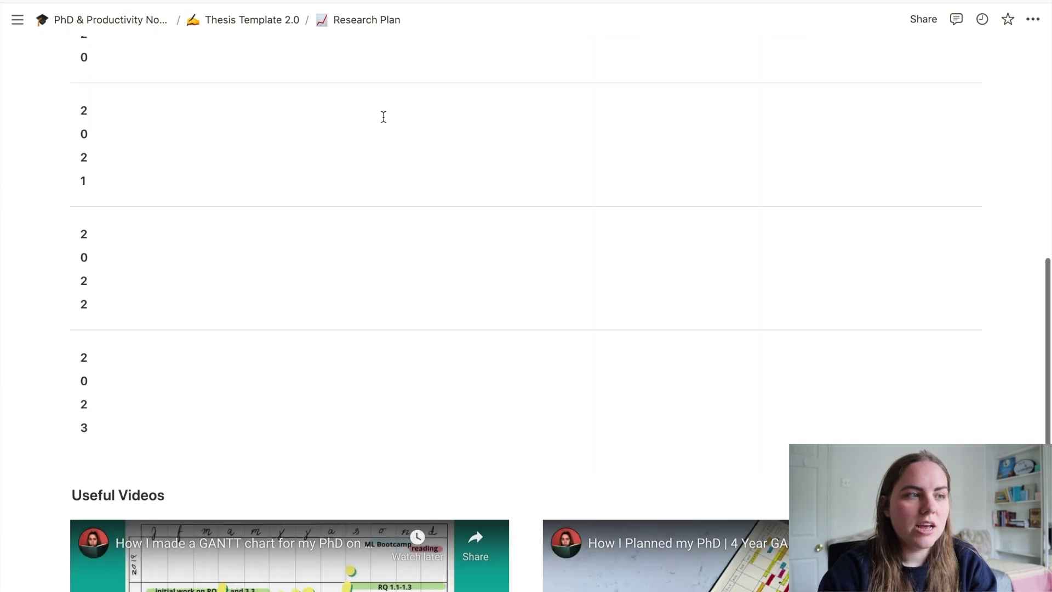
scroll(384, 116, down, 1)
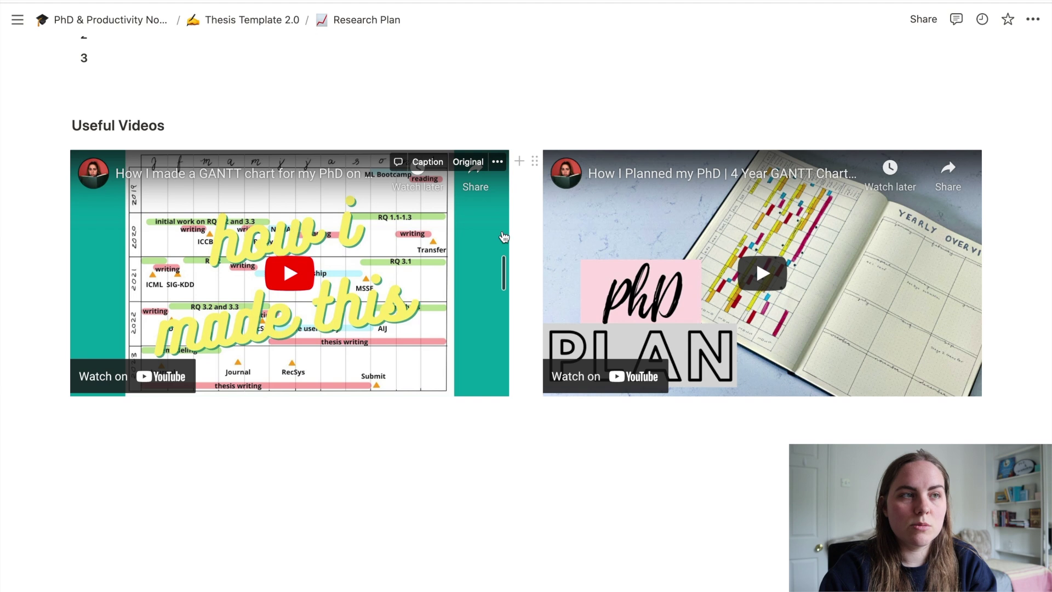
scroll(166, 210, up, 15)
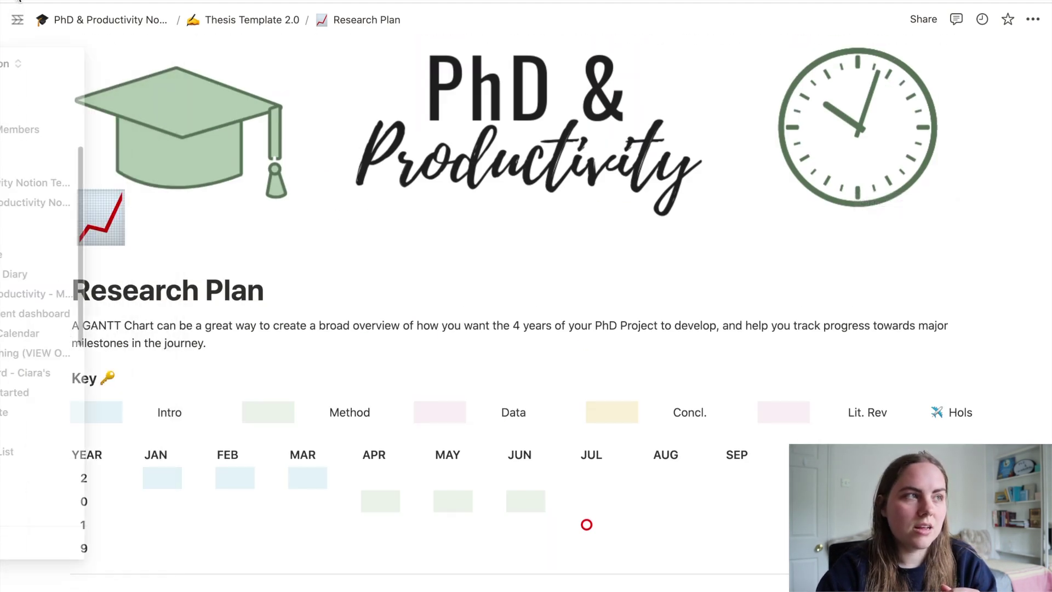
key(super+bracketleft)
Expand Full Thesis Draft Notes to view its chapter toggles, including Introduction, and collapse it again
scroll(476, 131, down, 1)
scroll(476, 127, down, 3)
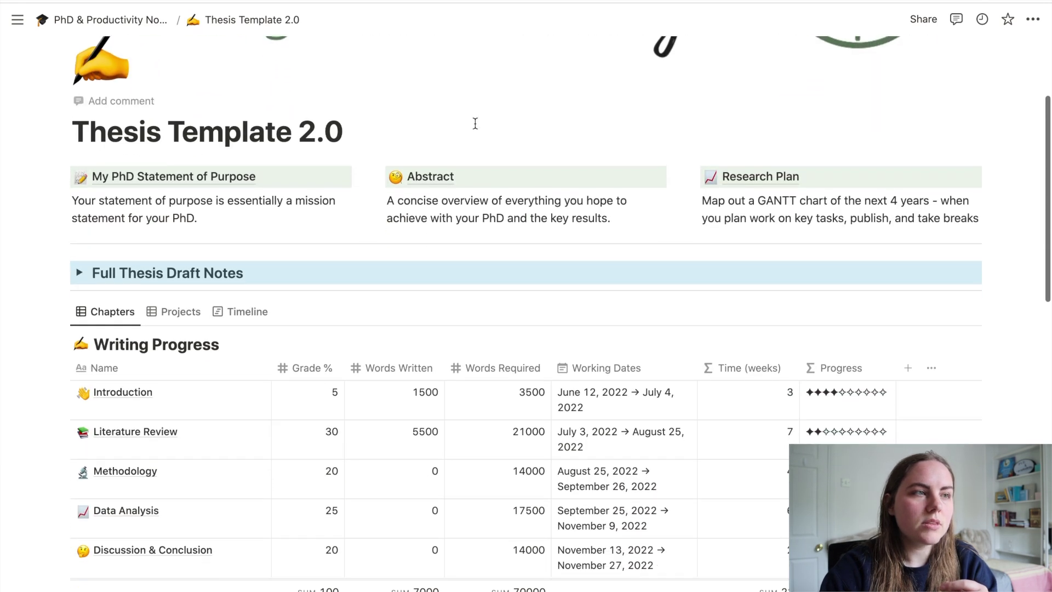
click(80, 266)
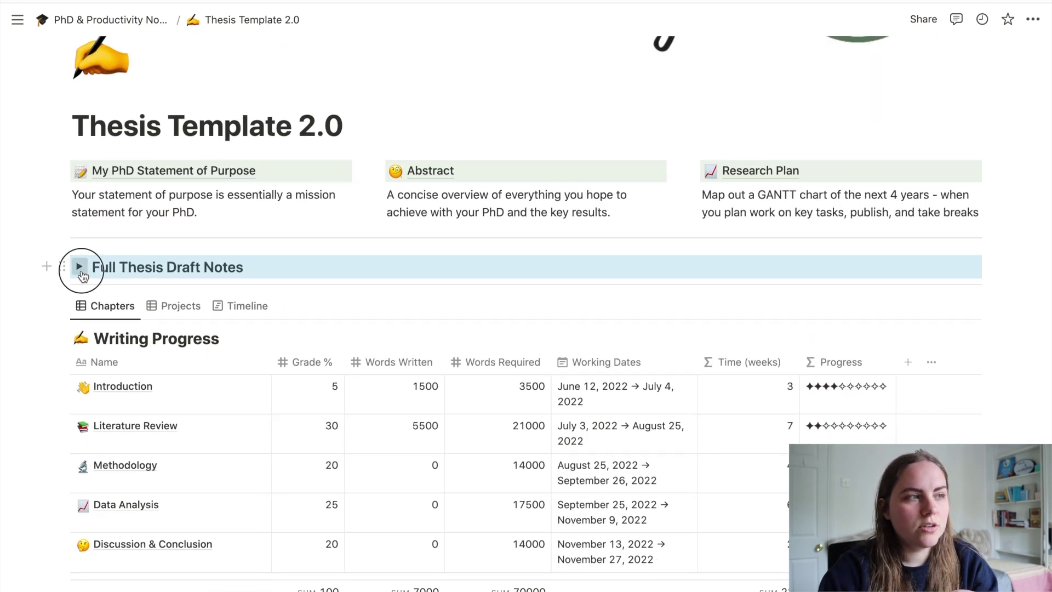
click(201, 288)
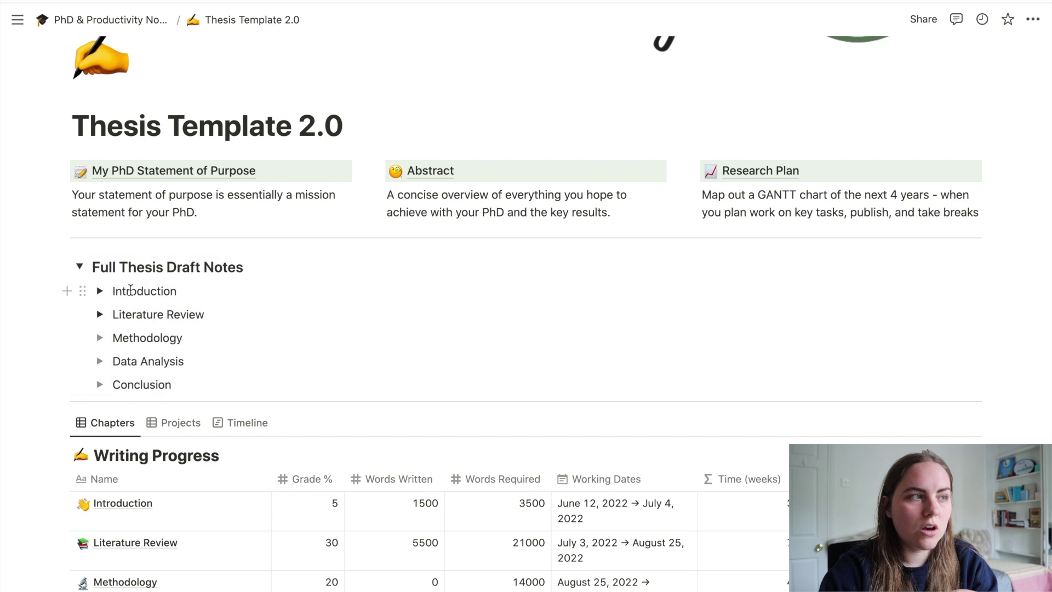
click(101, 292)
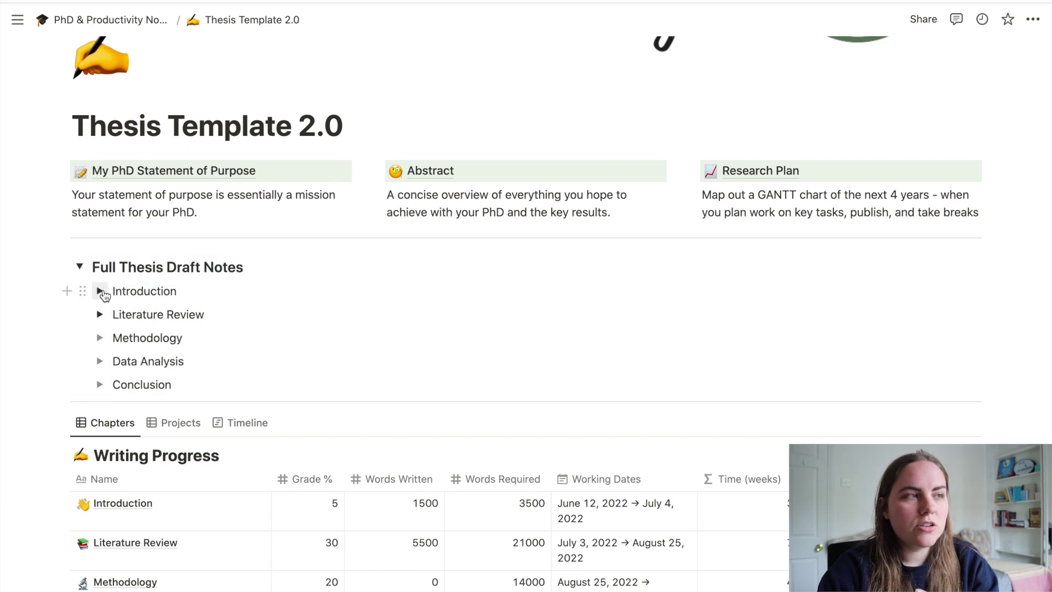
click(100, 292)
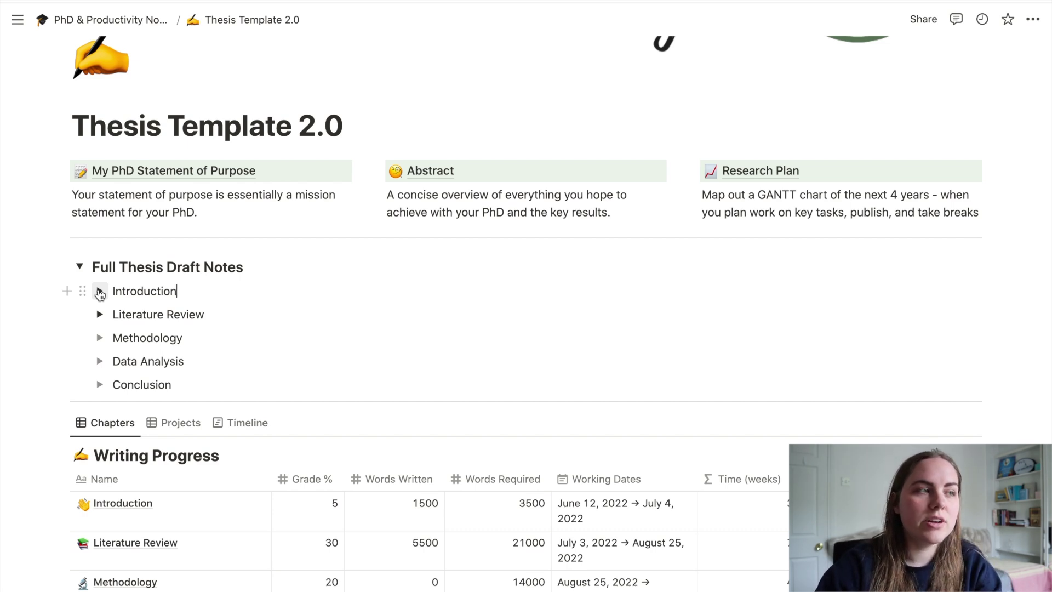
click(80, 267)
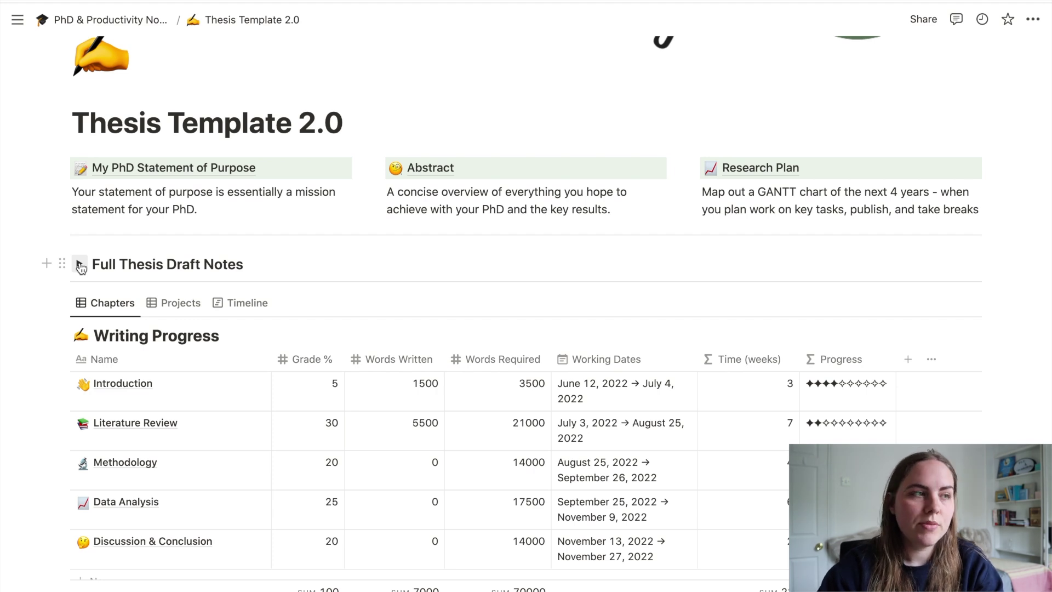
Examine the 2. Literature Review page's properties and its Literature - Sync with Zotero table, and return to Thesis Template 2.0
scroll(80, 266, down, 5)
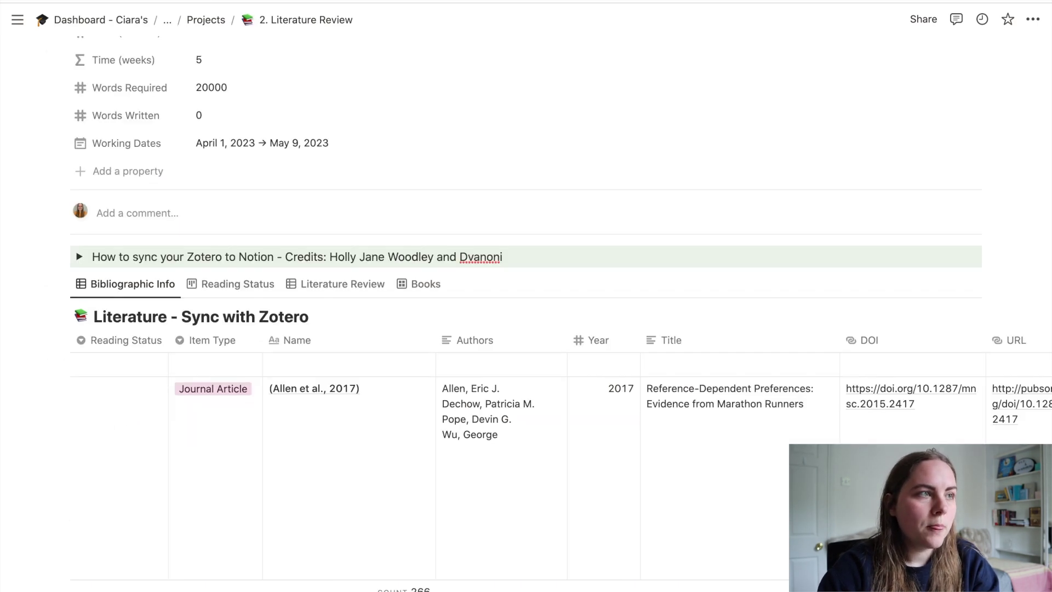
scroll(513, 311, up, 5)
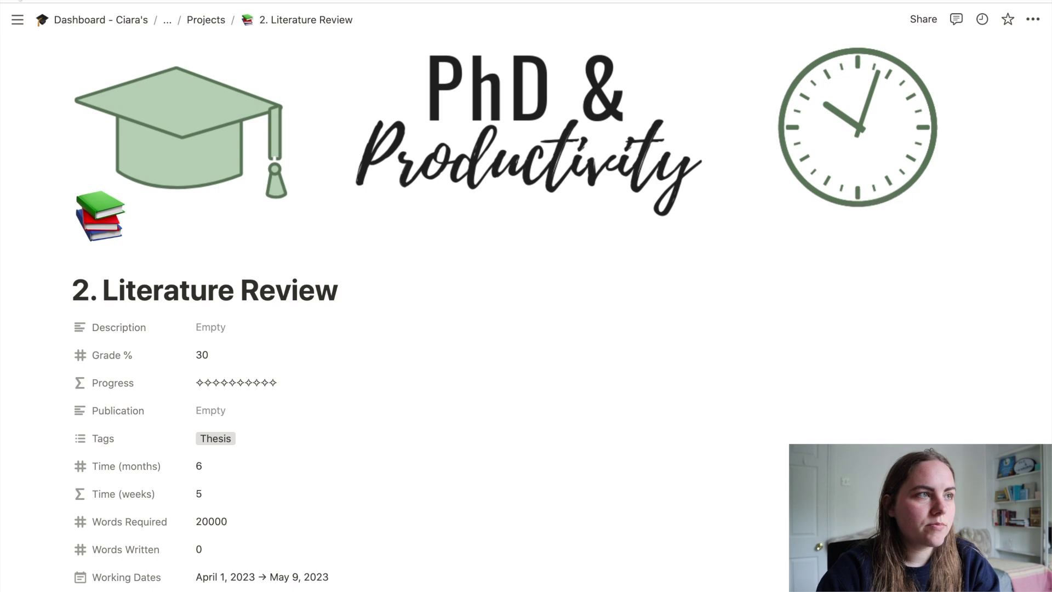
key(super+bracketleft)
click(122, 146)
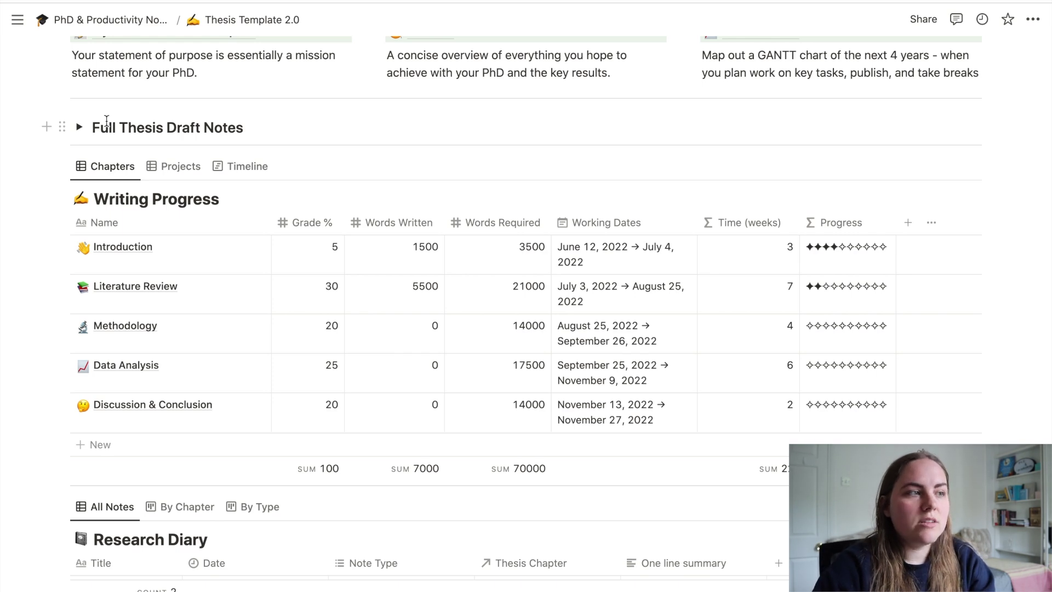
Add a blank chapter row to the Writing Progress table and view the properties on its page
click(124, 446)
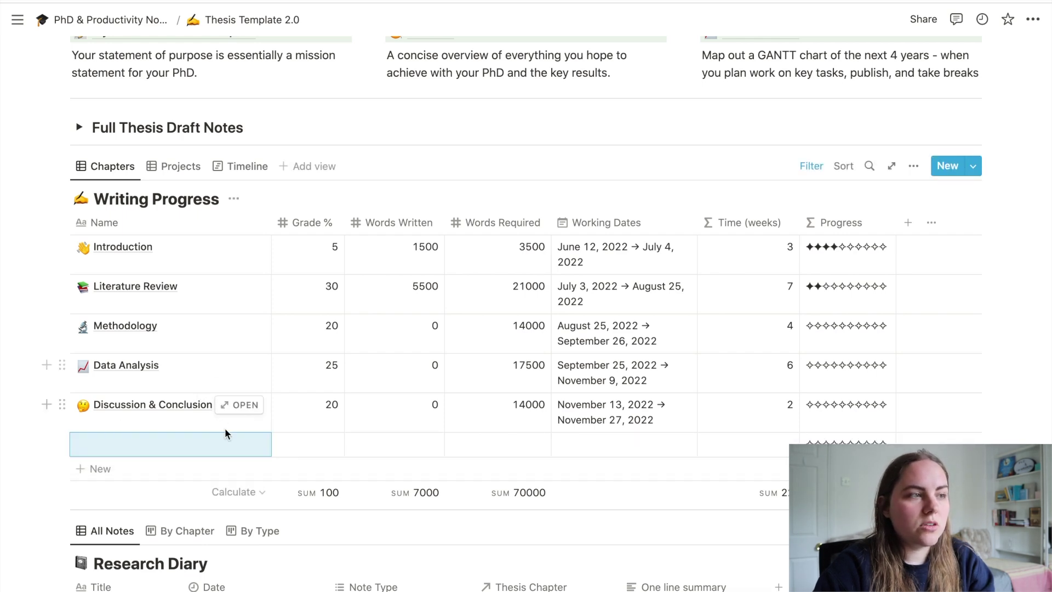
click(235, 445)
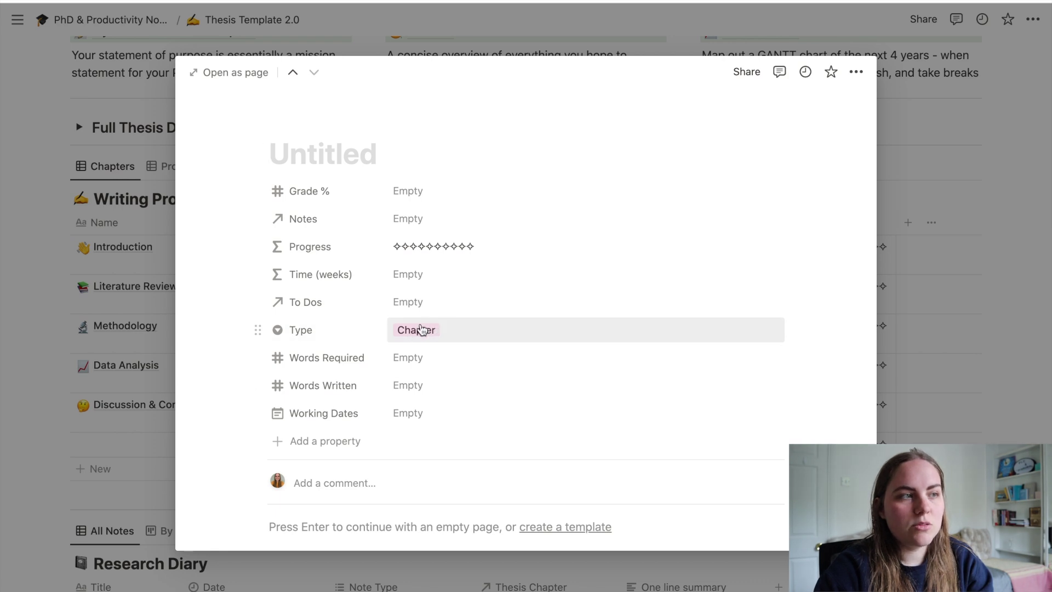
click(122, 443)
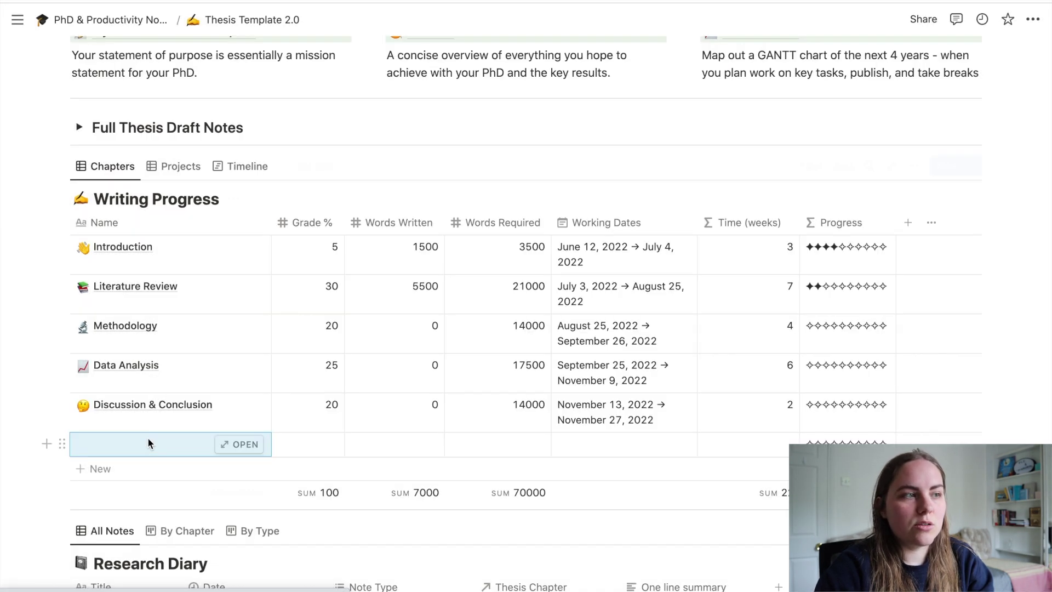
Delete the blank chapter row from the Writing Progress table
click(61, 445)
click(103, 383)
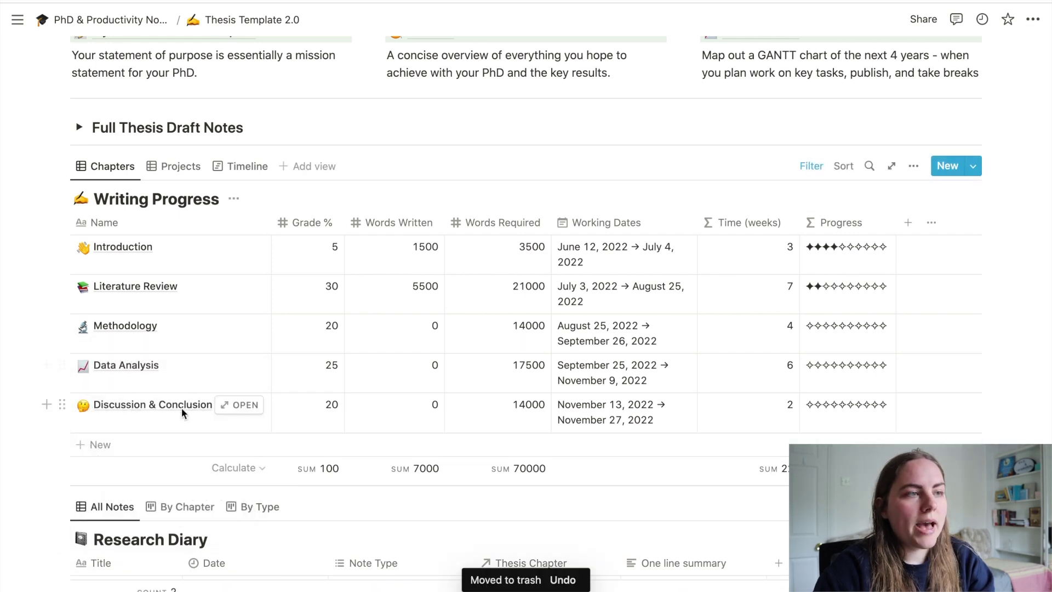
scroll(182, 407, up, 2)
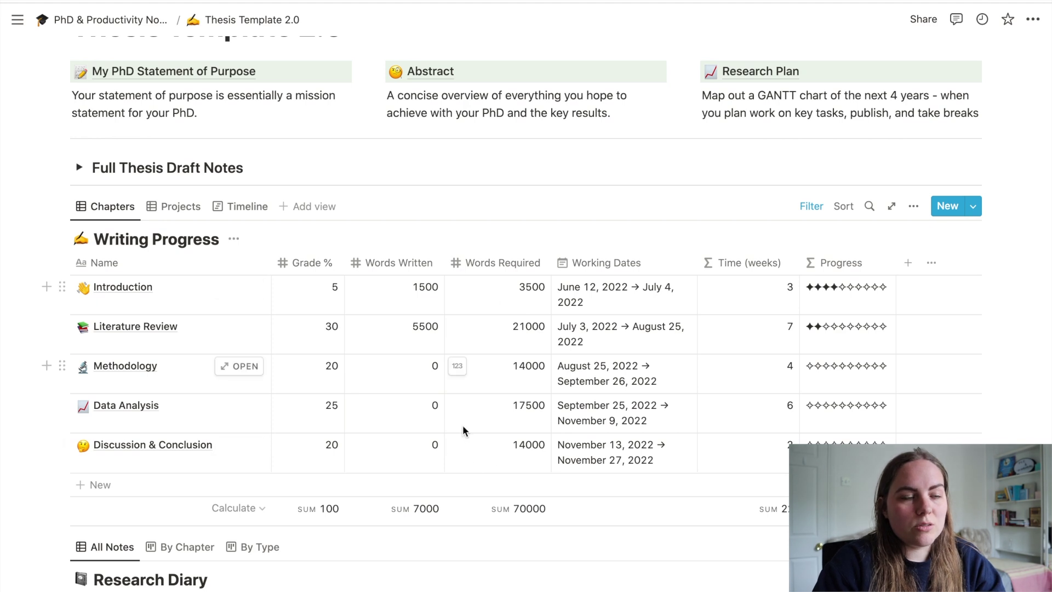
scroll(472, 350, up, 1)
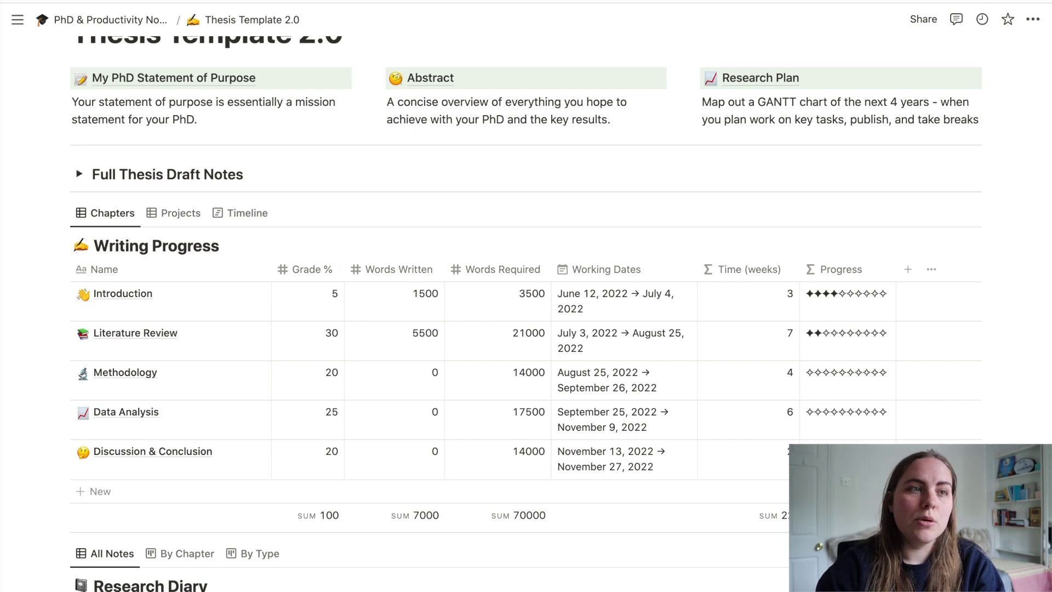
scroll(548, 400, up, 1)
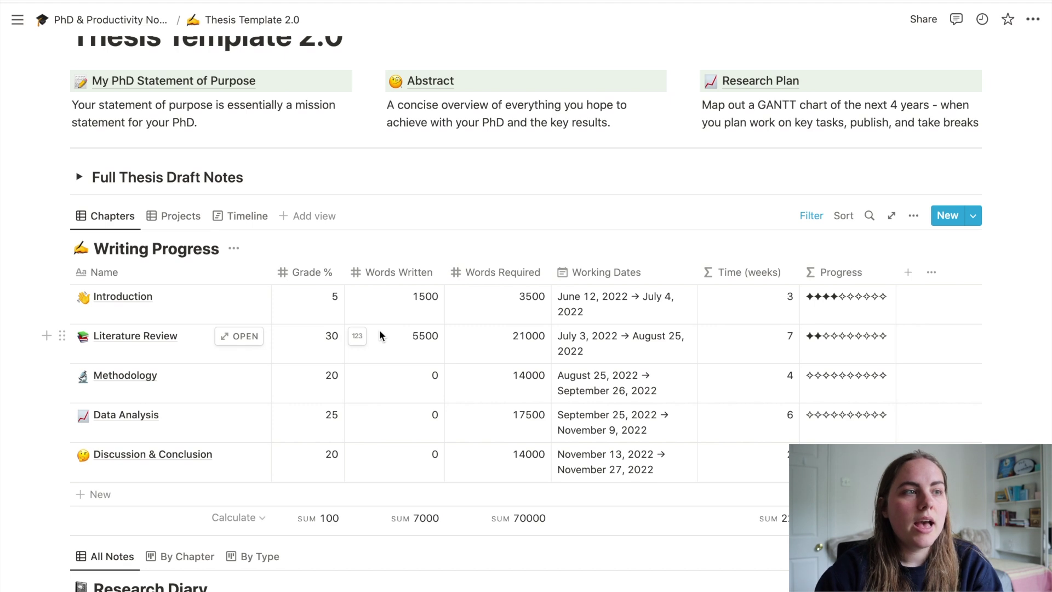
View the formula behind the Progress property in the Writing Progress table, and close the property editor without changes
click(818, 273)
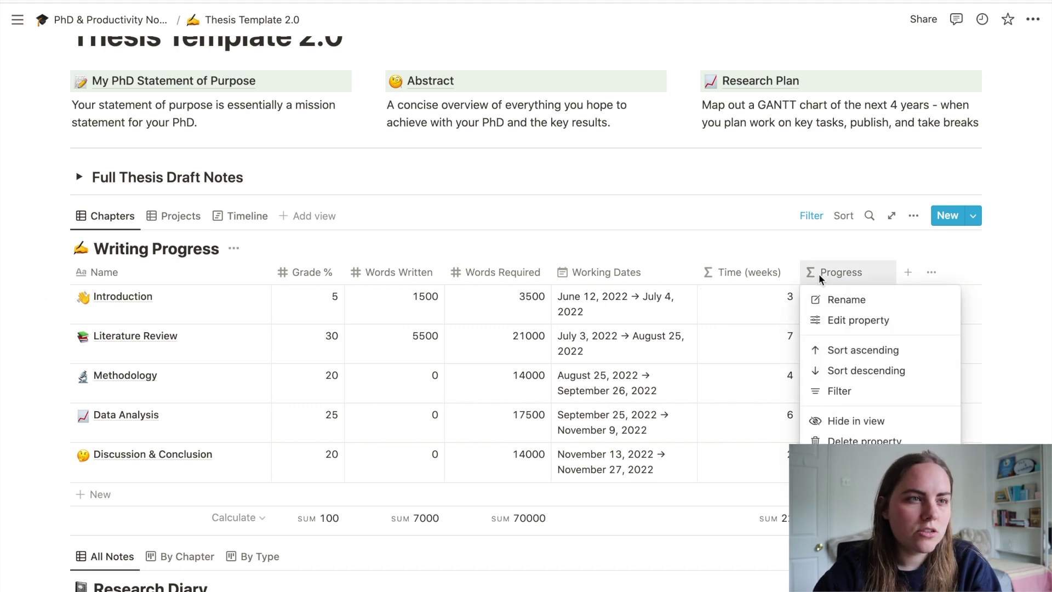
click(852, 320)
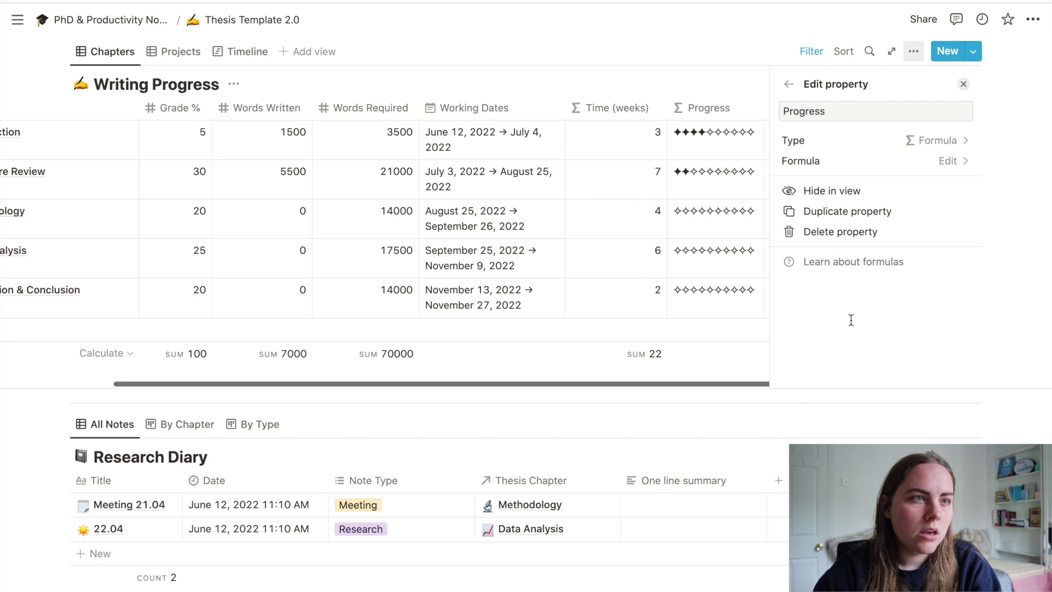
click(858, 160)
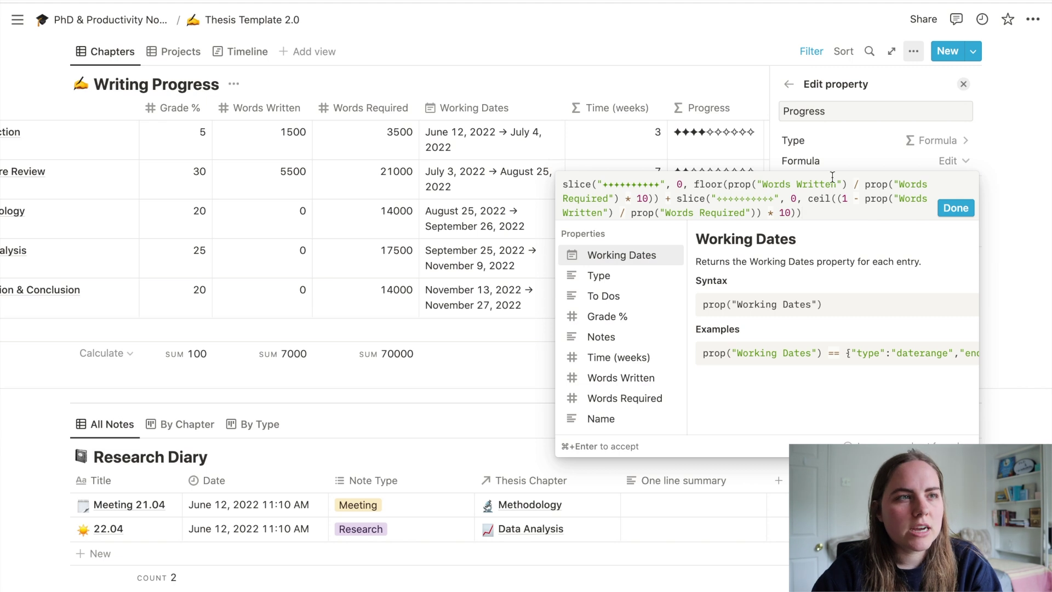
click(633, 91)
scroll(678, 148, left, 5)
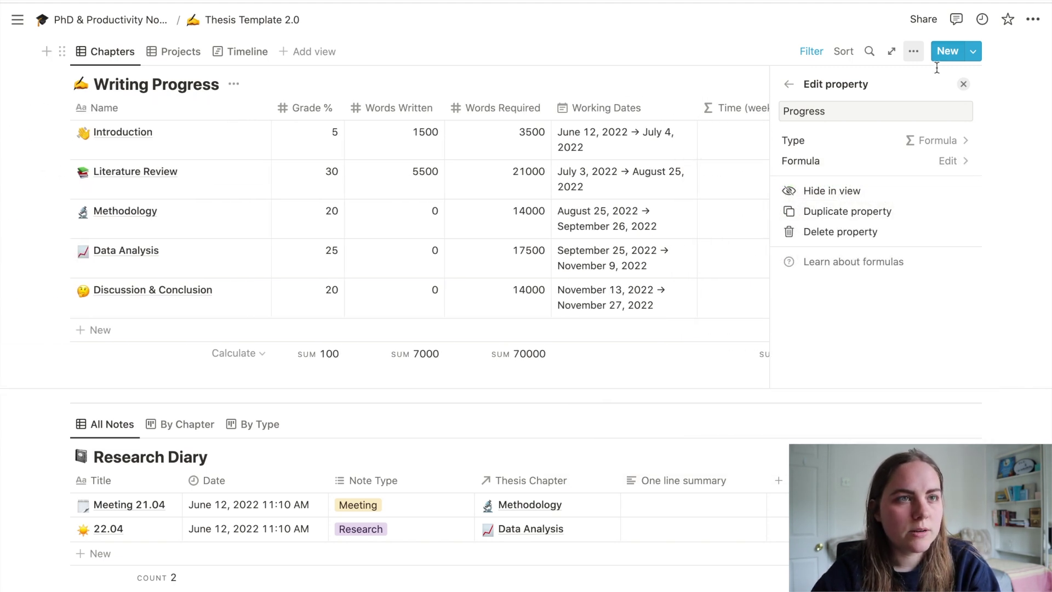
click(963, 84)
scroll(906, 149, up, 3)
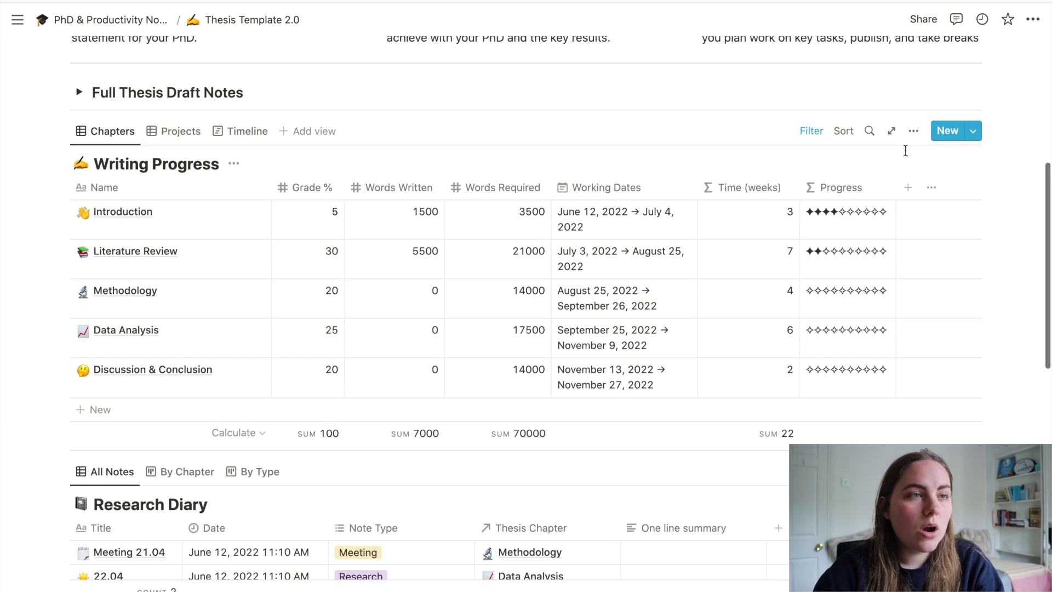
View the property settings of the Time (weeks) formula column in Writing Progress, and close them without changes
click(732, 201)
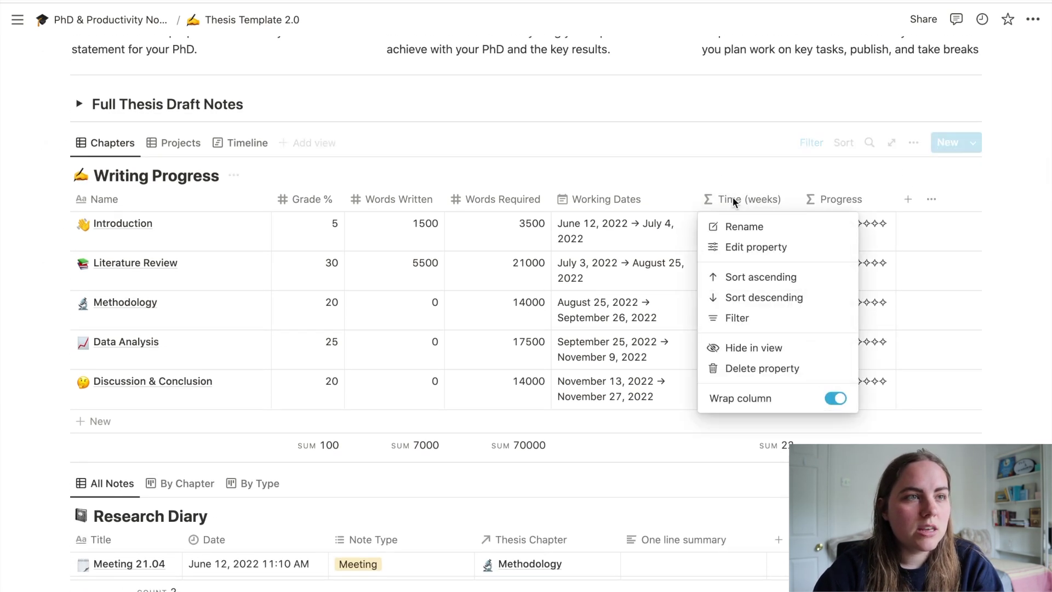
click(746, 250)
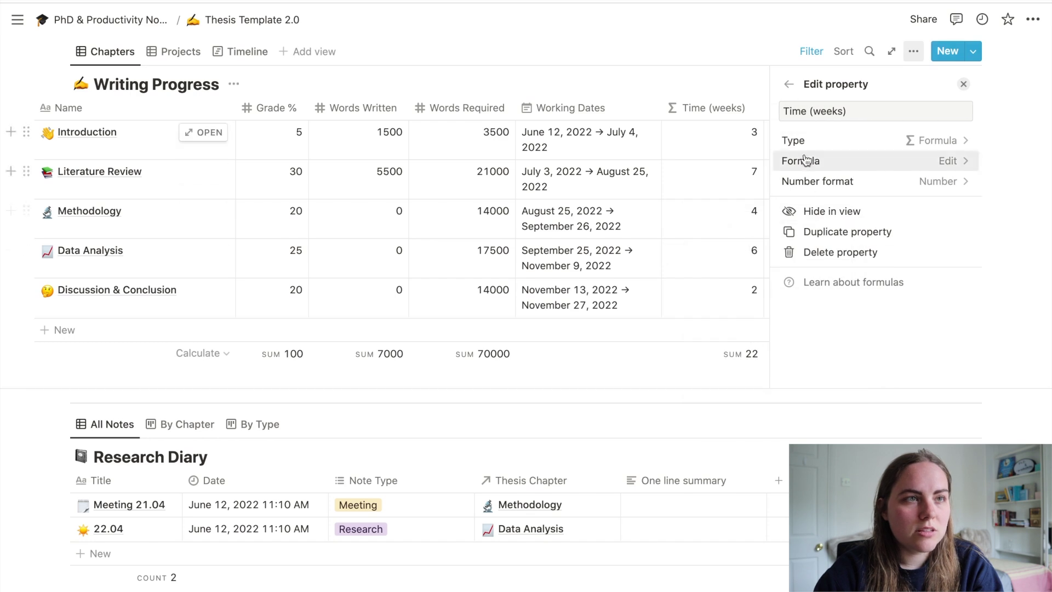
click(695, 108)
click(718, 77)
scroll(718, 77, up, 3)
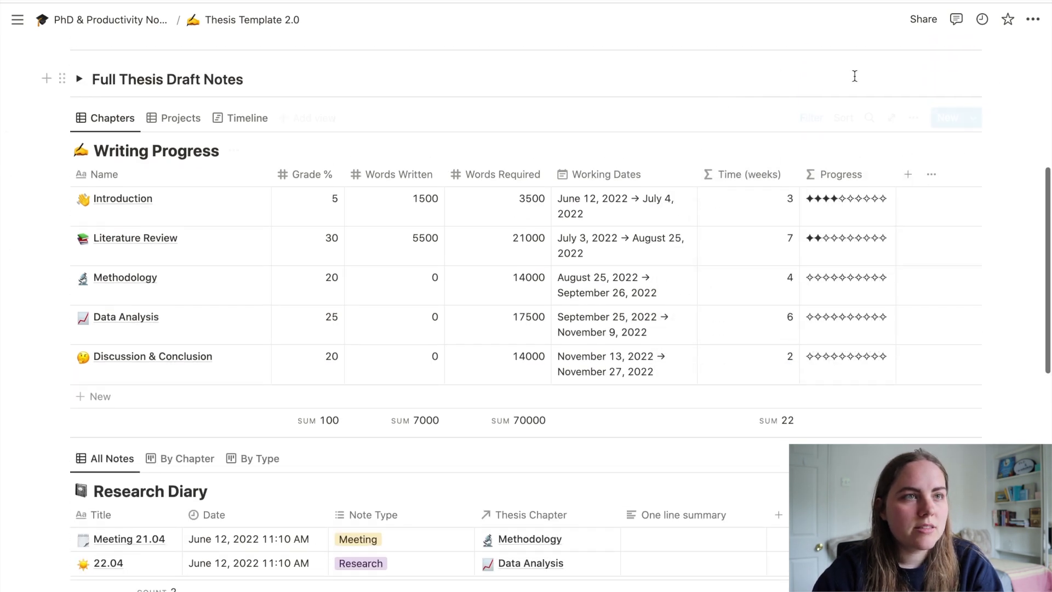
scroll(688, 222, up, 1)
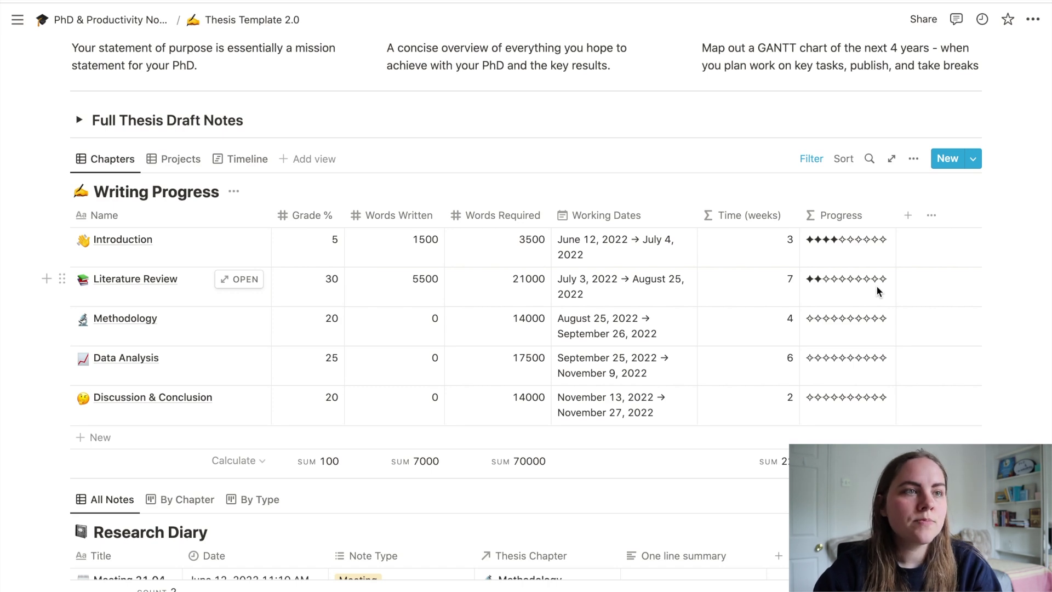
scroll(647, 242, down, 1)
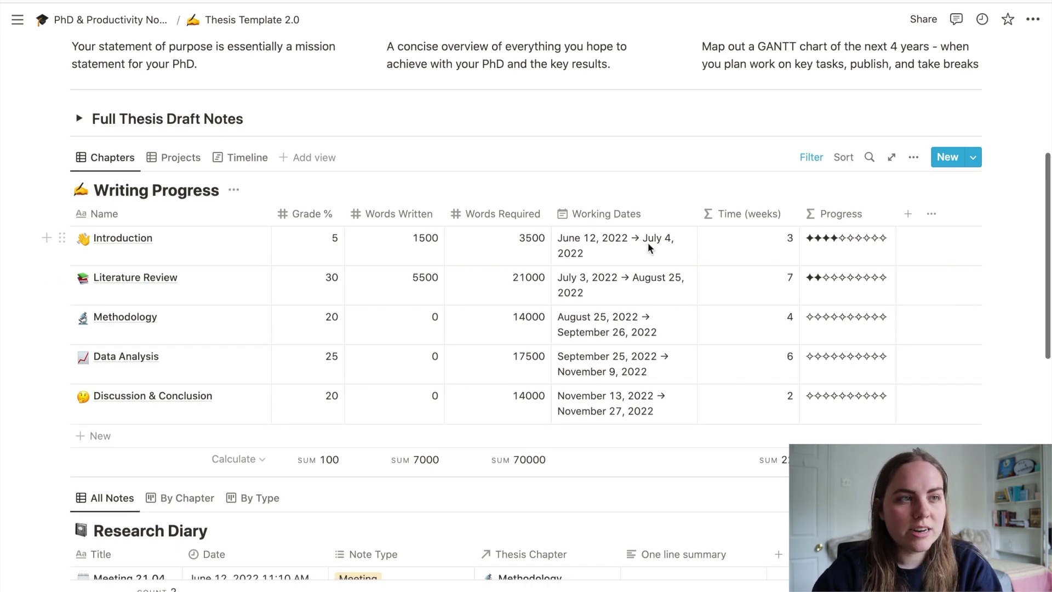
scroll(737, 239, up, 1)
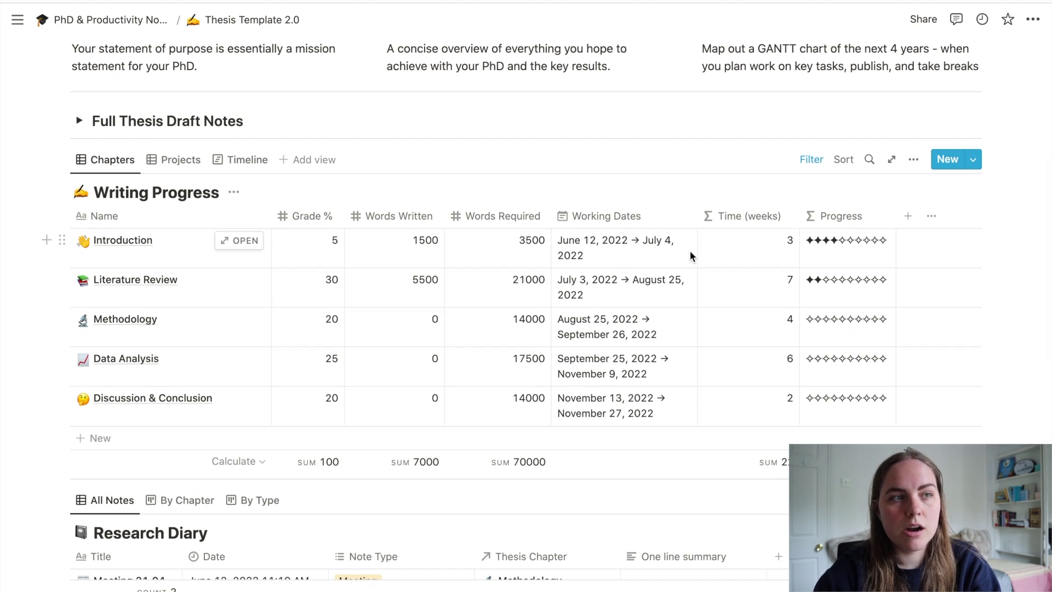
scroll(679, 260, down, 1)
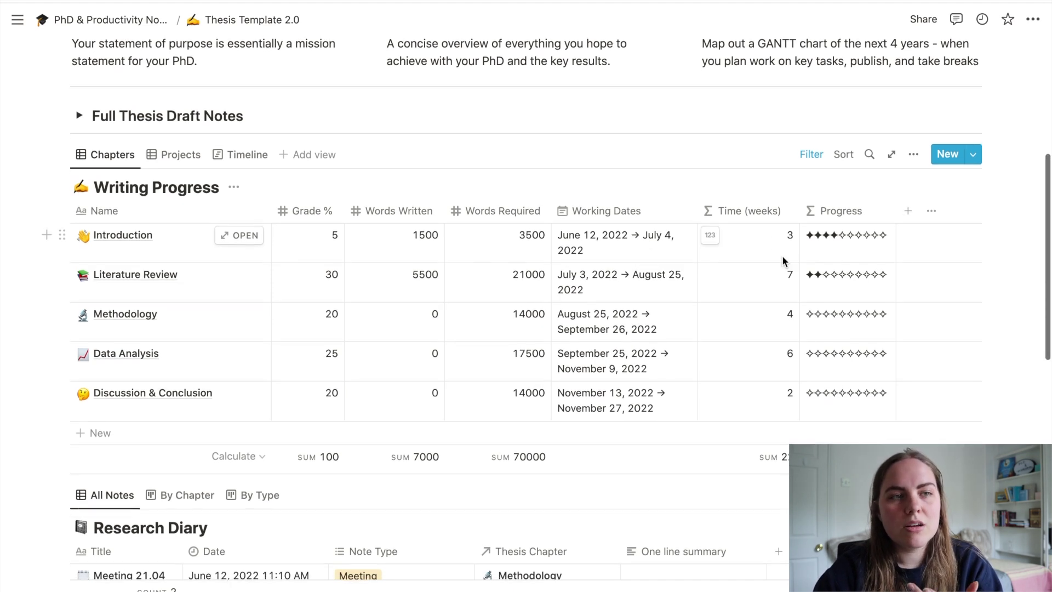
scroll(782, 261, up, 2)
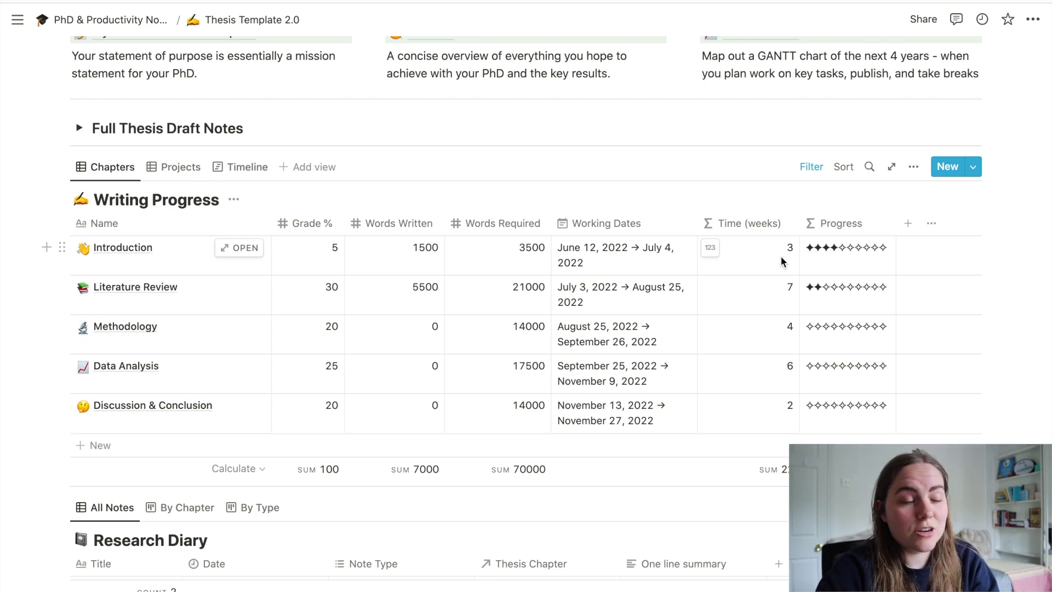
scroll(781, 258, up, 4)
scroll(781, 261, down, 5)
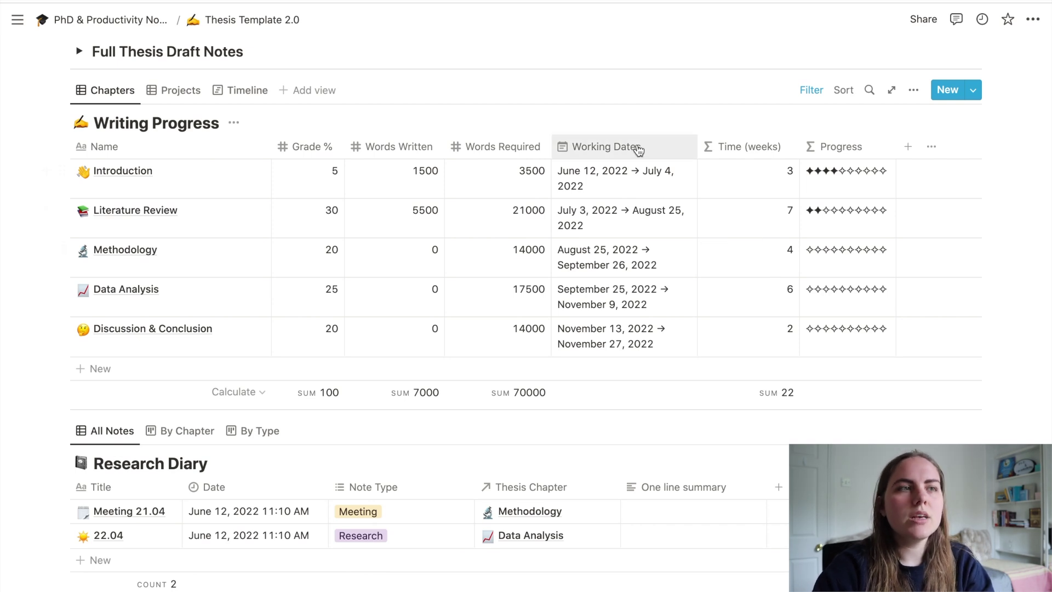
Compare the Projects and Chapters views of the Writing Progress table, ending on the Projects view
click(168, 100)
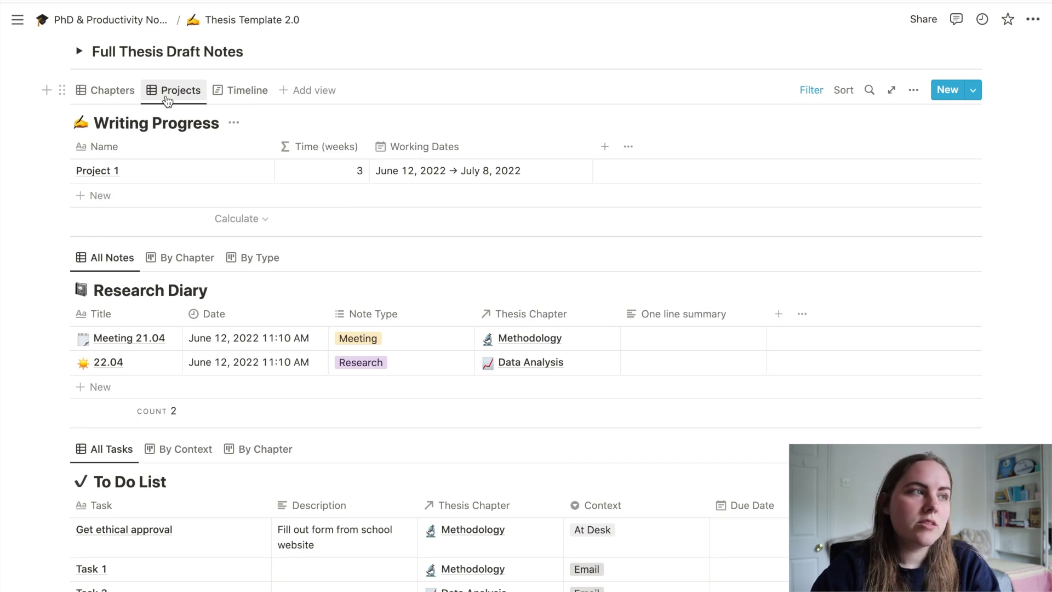
click(107, 92)
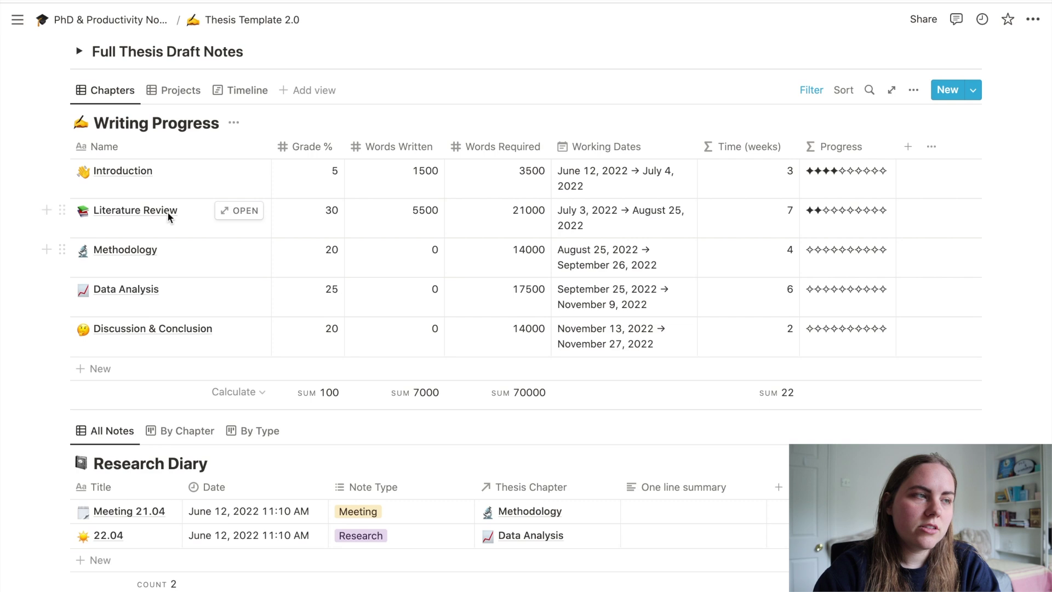
click(170, 90)
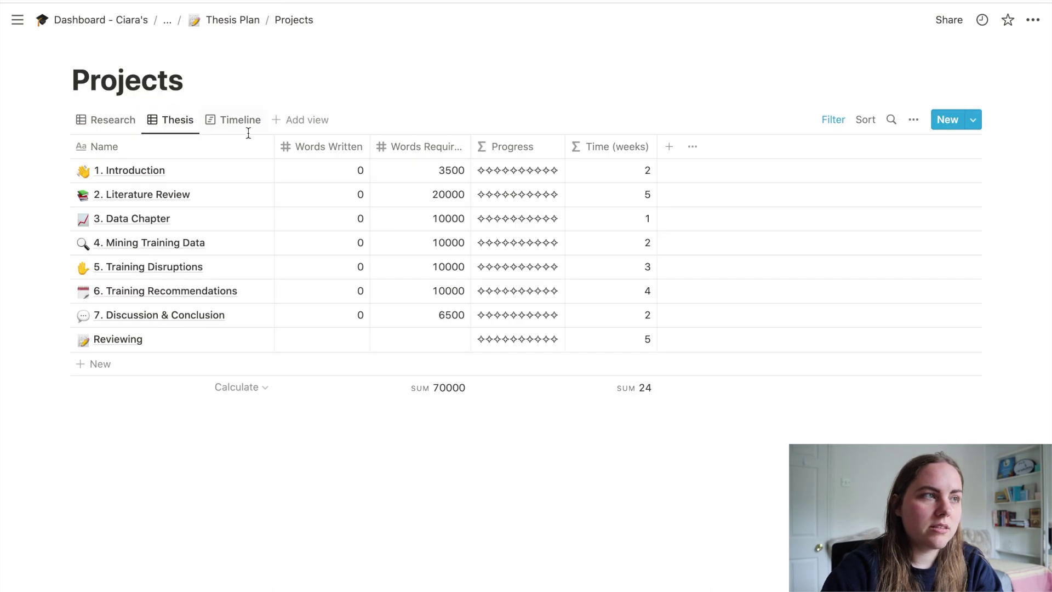
Show the Research view of the Thesis Plan's Projects database, read the Coming out of disruption page's notes and close it
click(107, 119)
scroll(148, 153, down, 1)
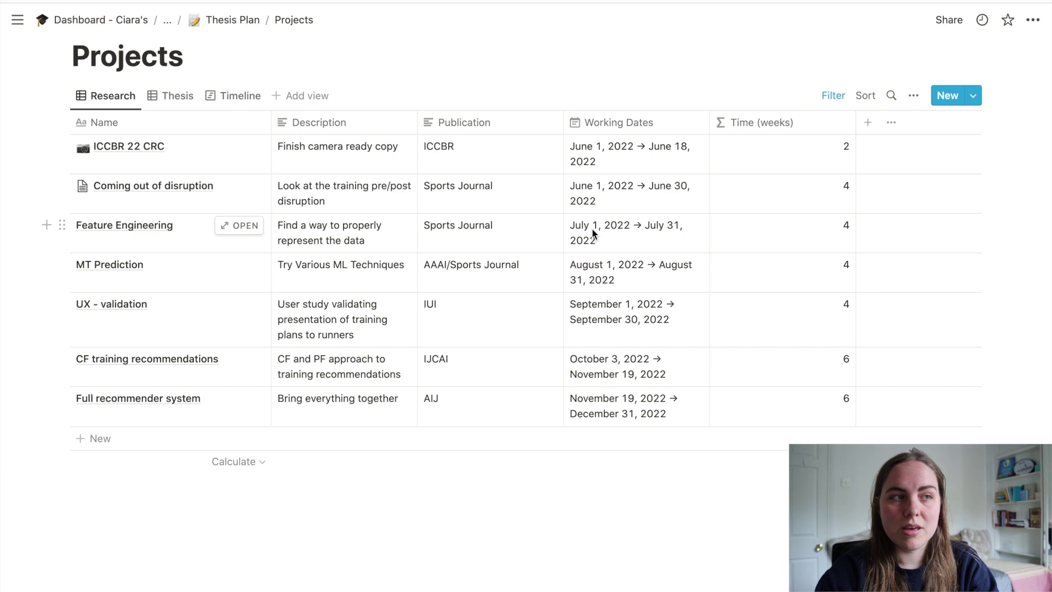
scroll(613, 224, up, 1)
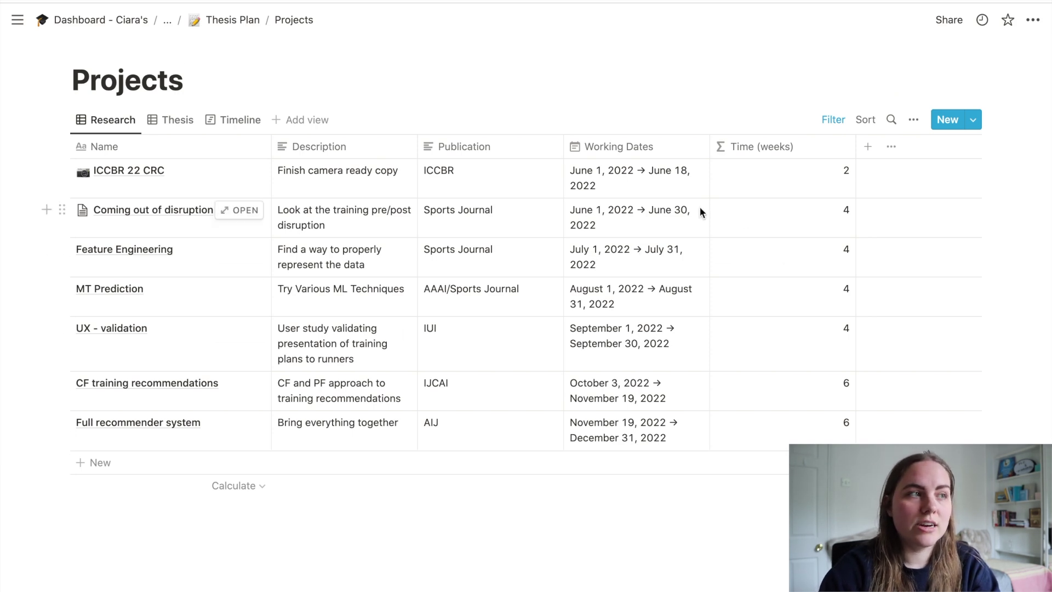
click(230, 210)
scroll(228, 211, down, 5)
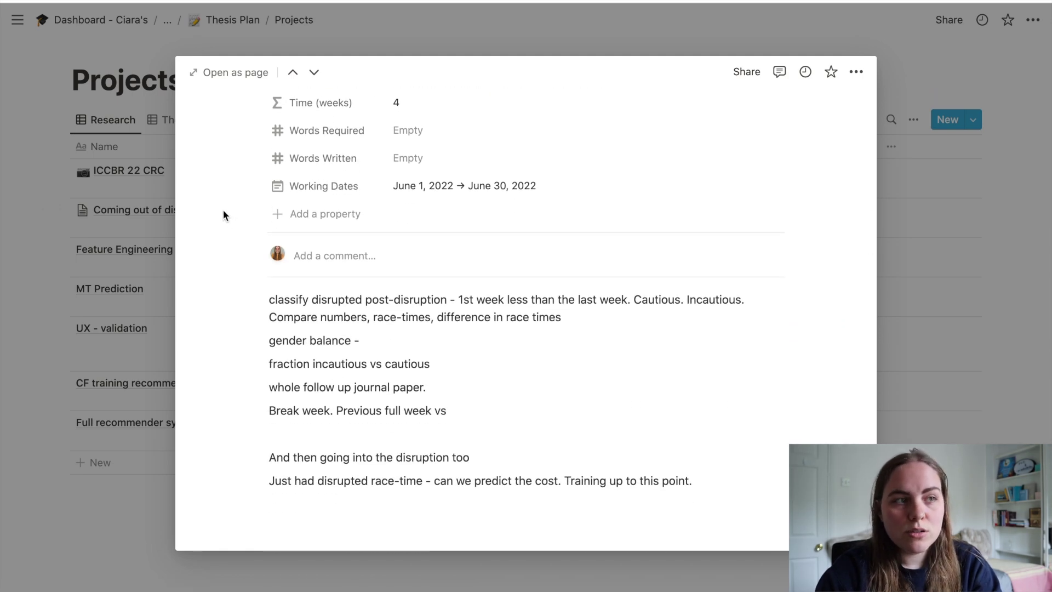
click(100, 211)
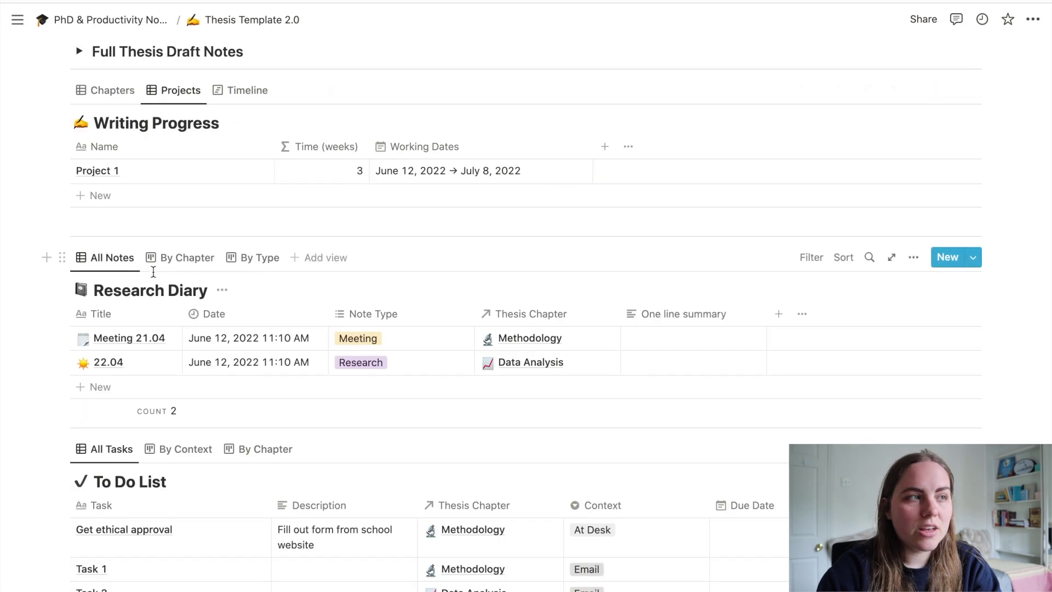
View Writing Progress as Chapters and as a Timeline, and return to its Projects view
scroll(170, 256, up, 3)
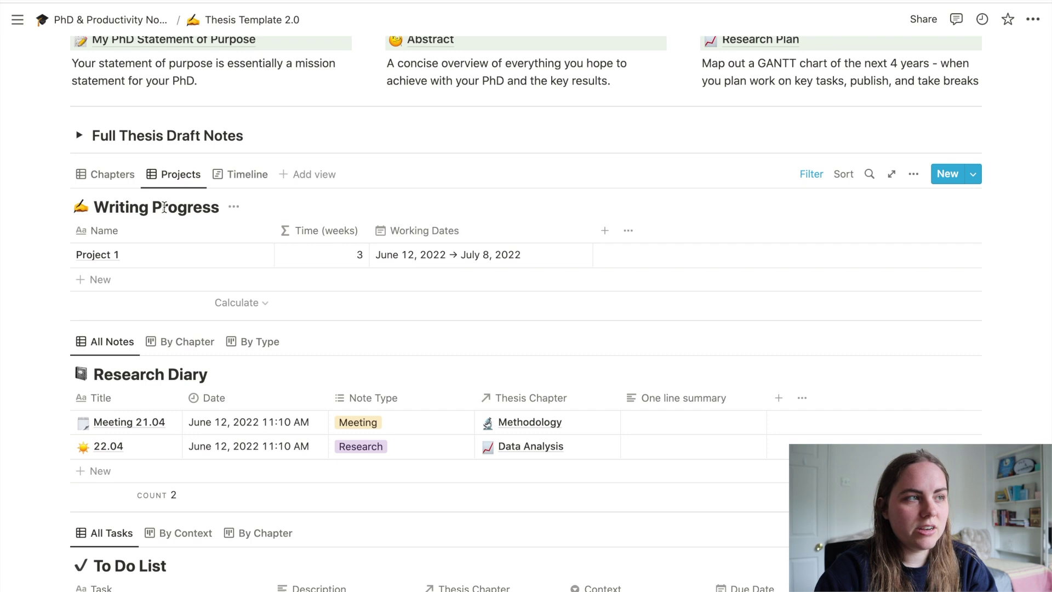
click(109, 174)
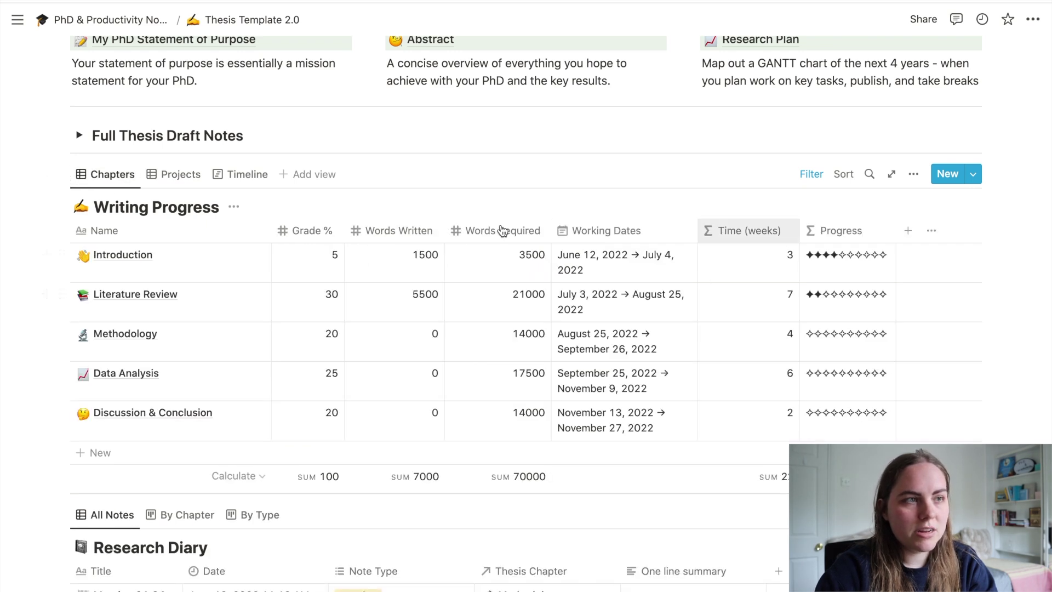
click(228, 174)
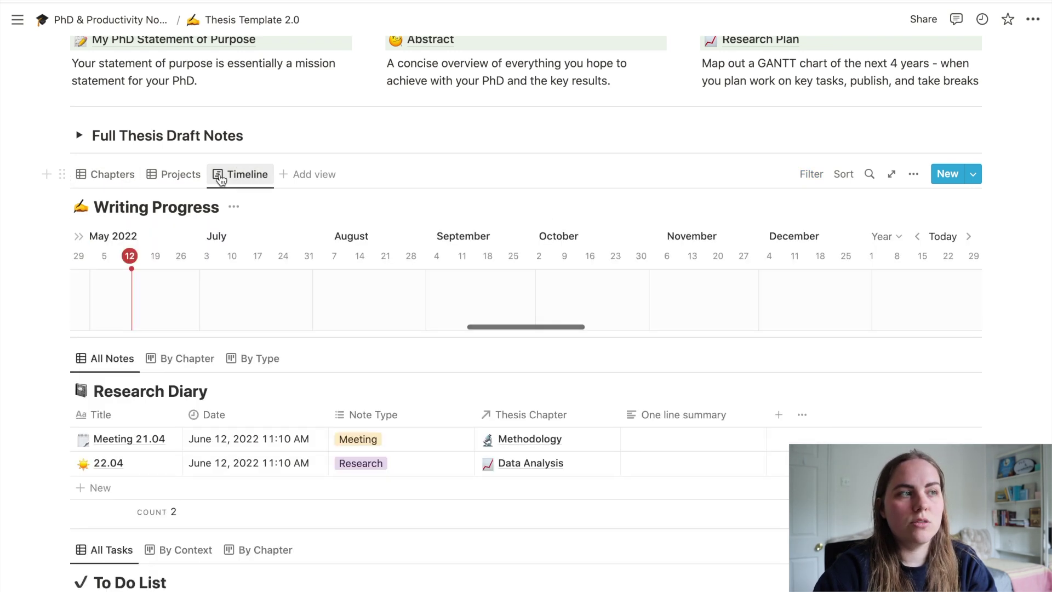
click(183, 174)
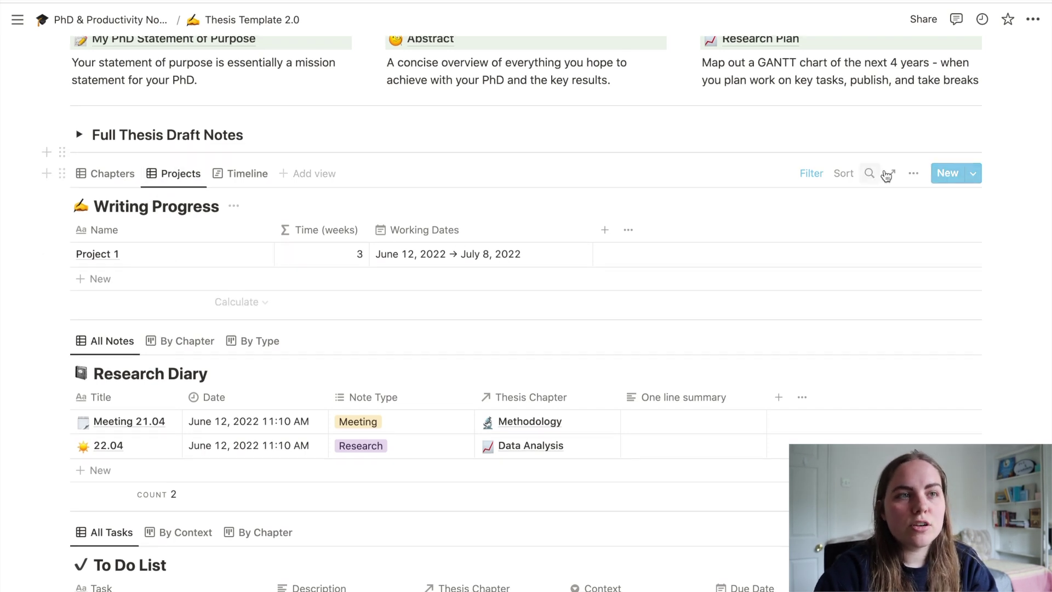
Show the Type property in the Projects view of Writing Progress, and hide it again
click(913, 174)
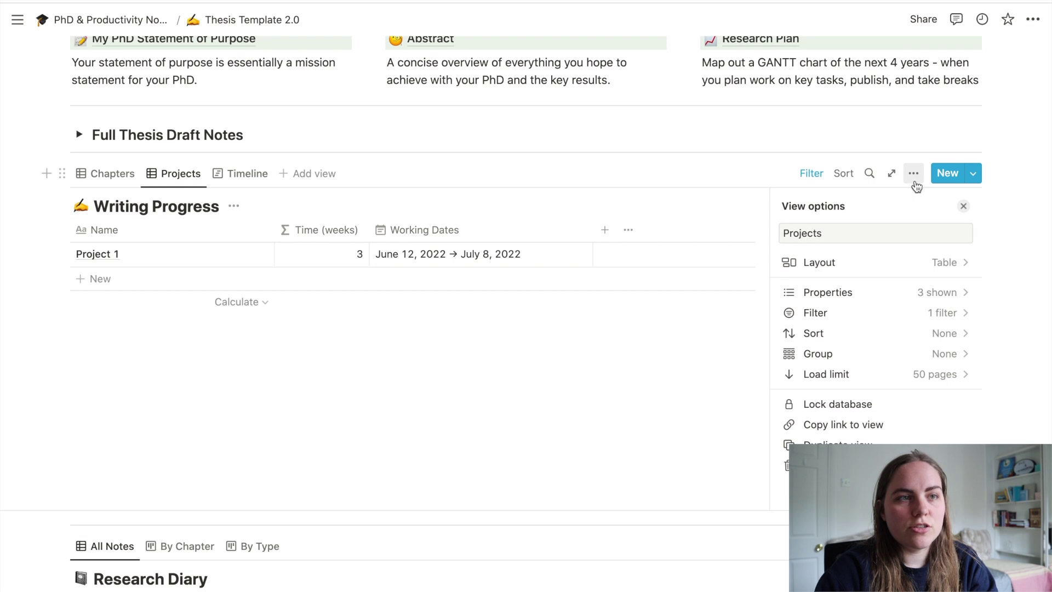
click(871, 304)
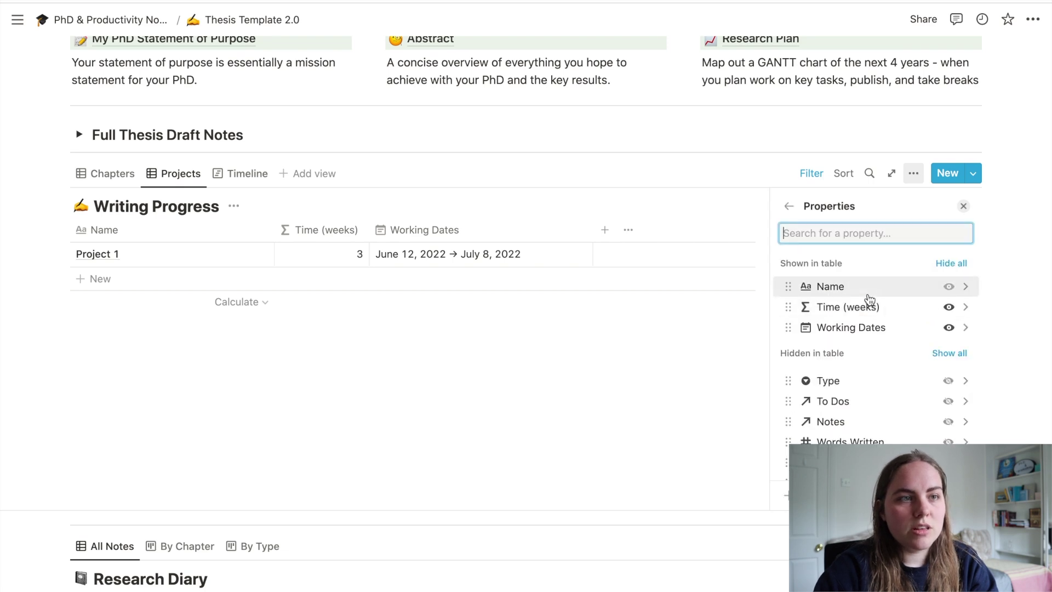
scroll(868, 294, down, 1)
scroll(868, 293, up, 1)
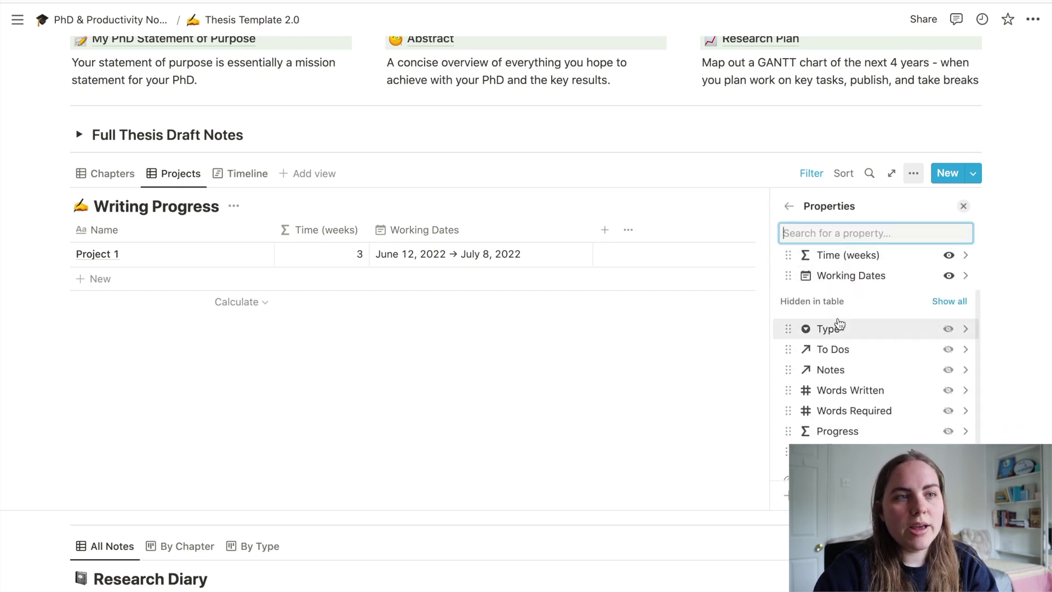
click(948, 328)
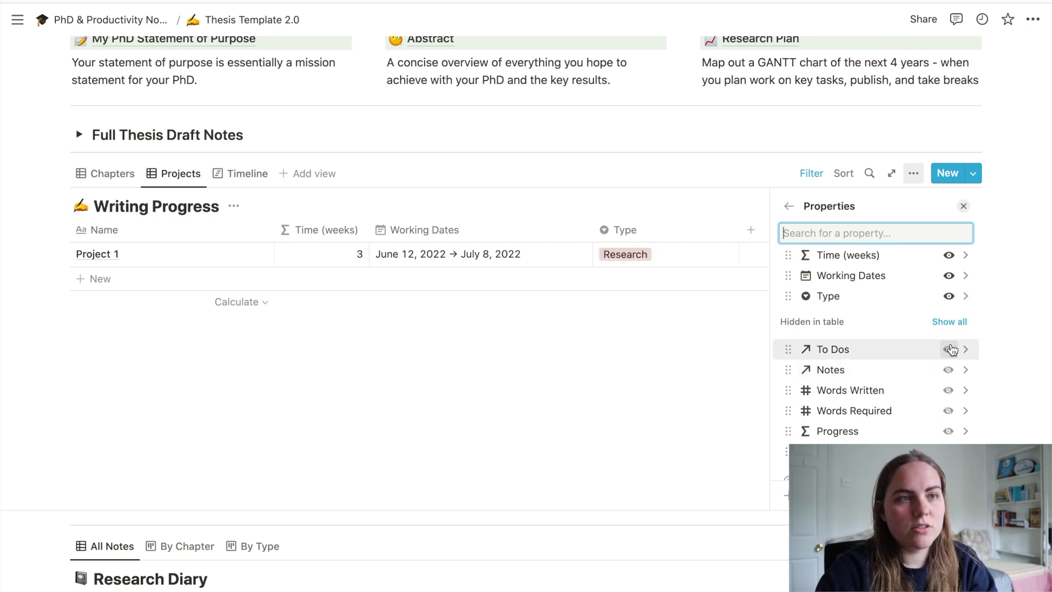
click(947, 297)
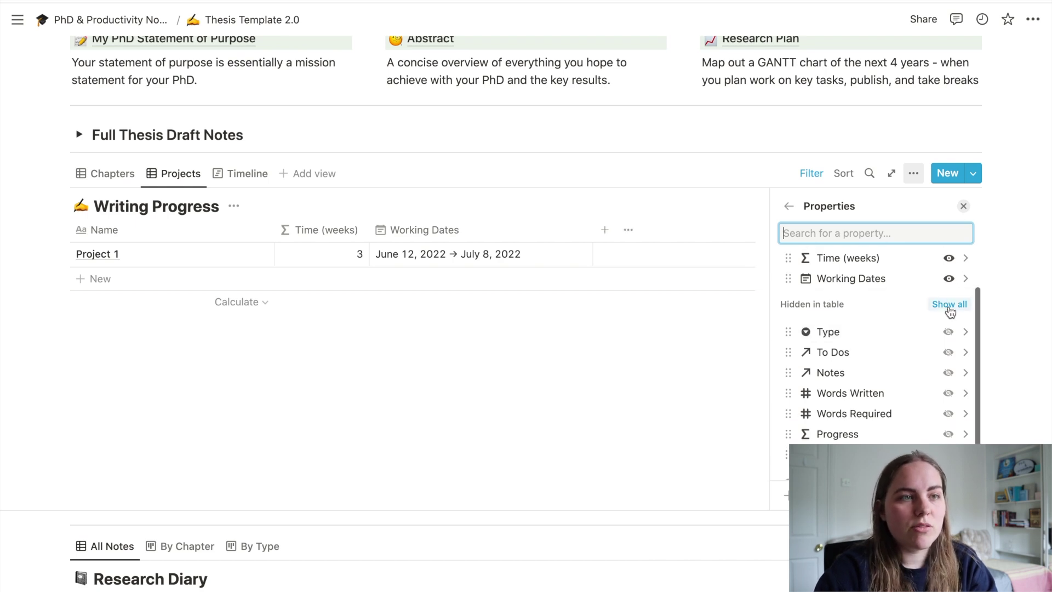
Show the Words Written and Notes properties in the Projects view, hide both again and close the view options
click(947, 394)
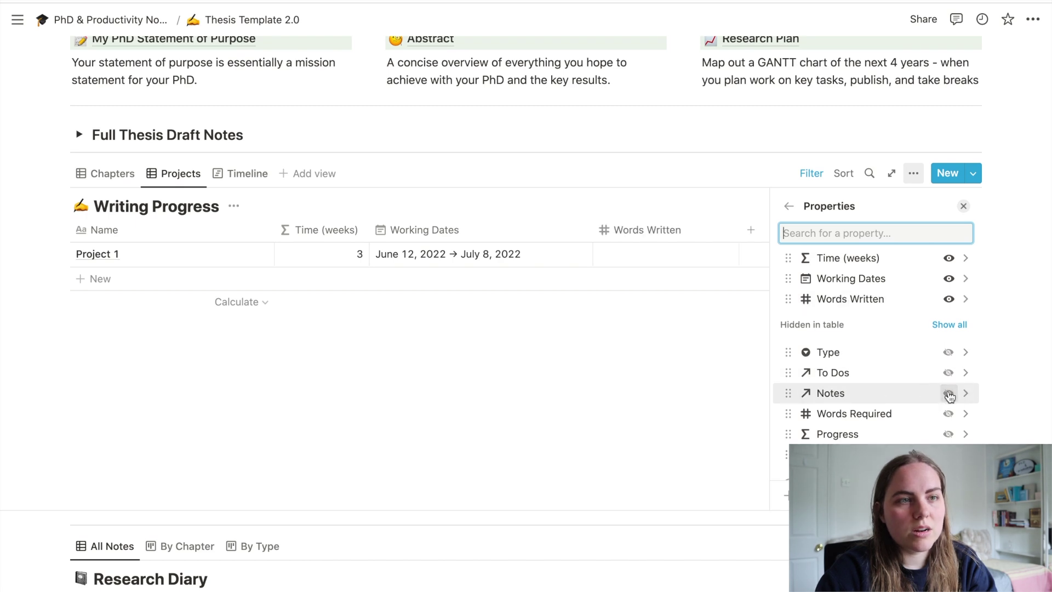
click(948, 393)
click(948, 319)
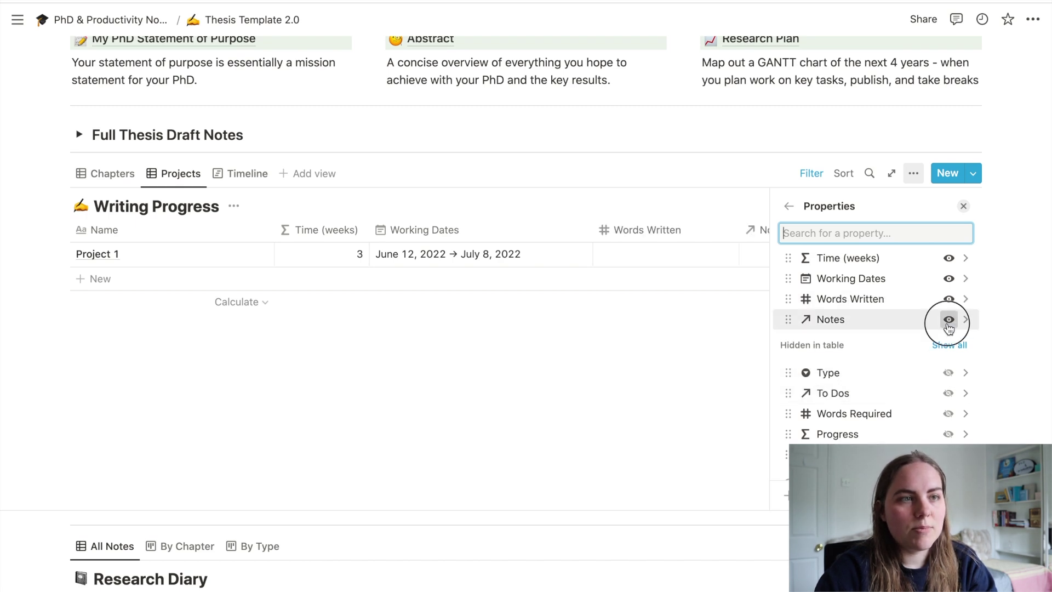
click(948, 300)
click(651, 395)
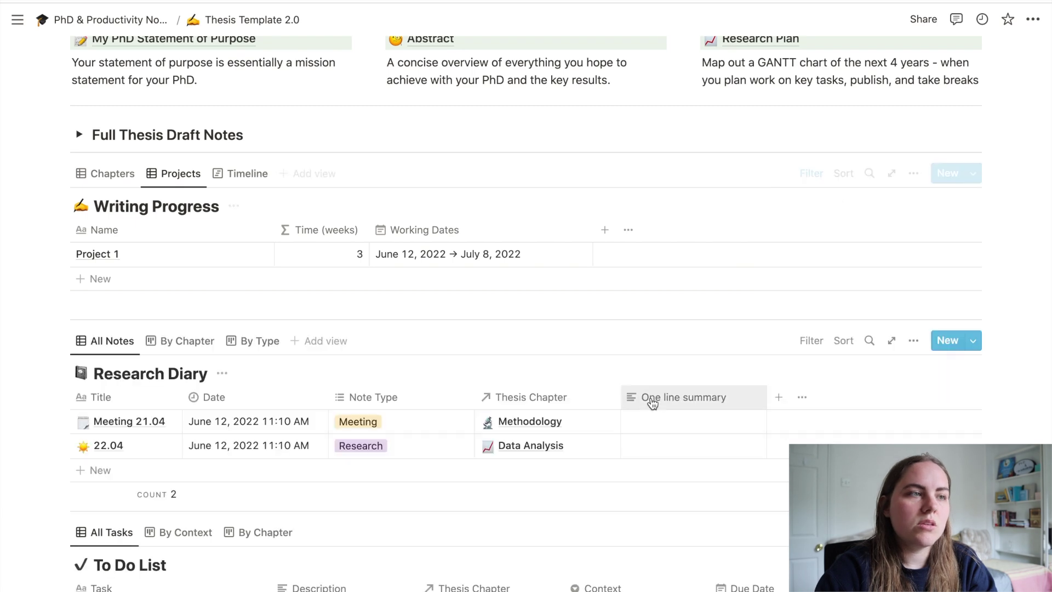
scroll(234, 173, down, 1)
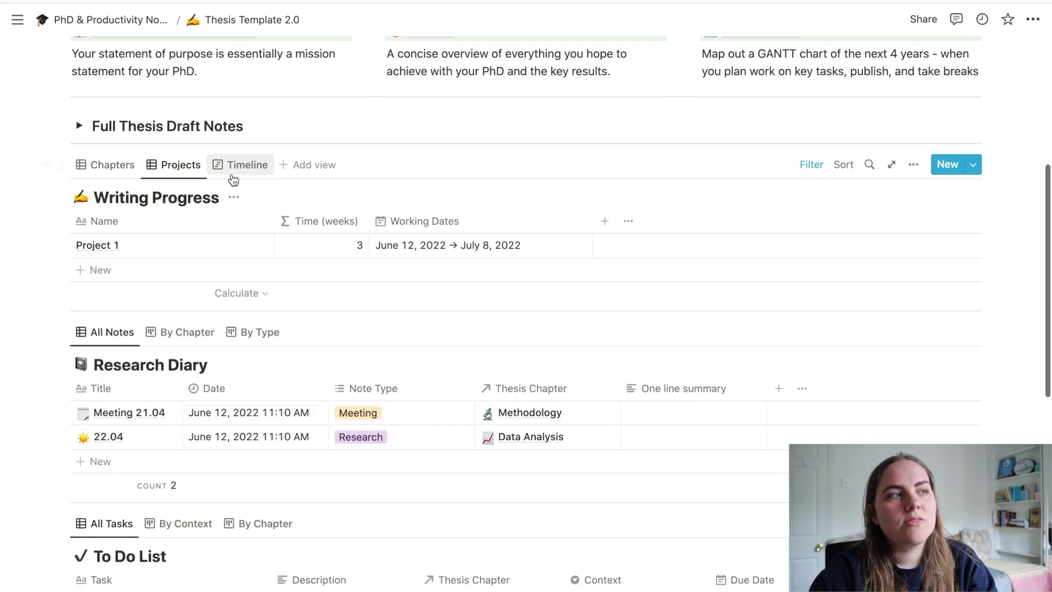
scroll(219, 172, down, 1)
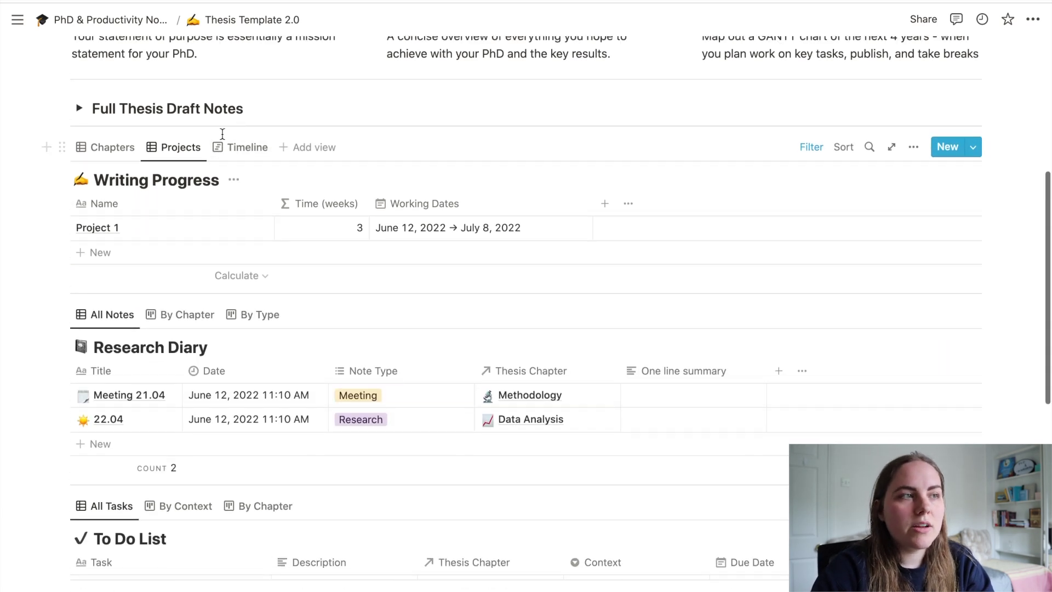
Switch Writing Progress to its Timeline view and reorder the Methodology bar so it sits directly below Literature Review
click(226, 148)
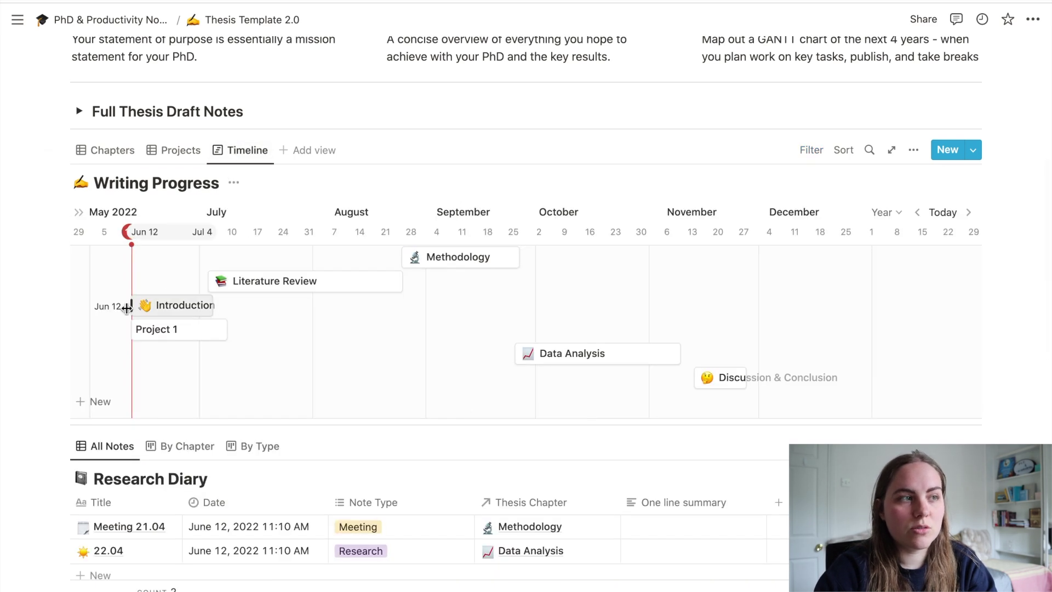
scroll(360, 329, up, 1)
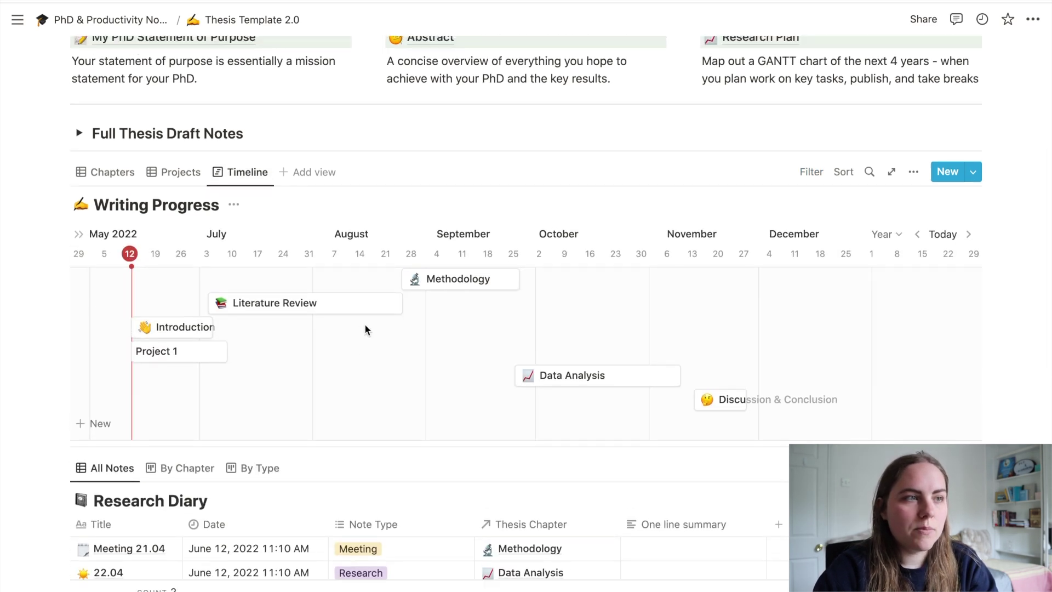
drag(414, 278, 425, 331)
scroll(273, 350, up, 3)
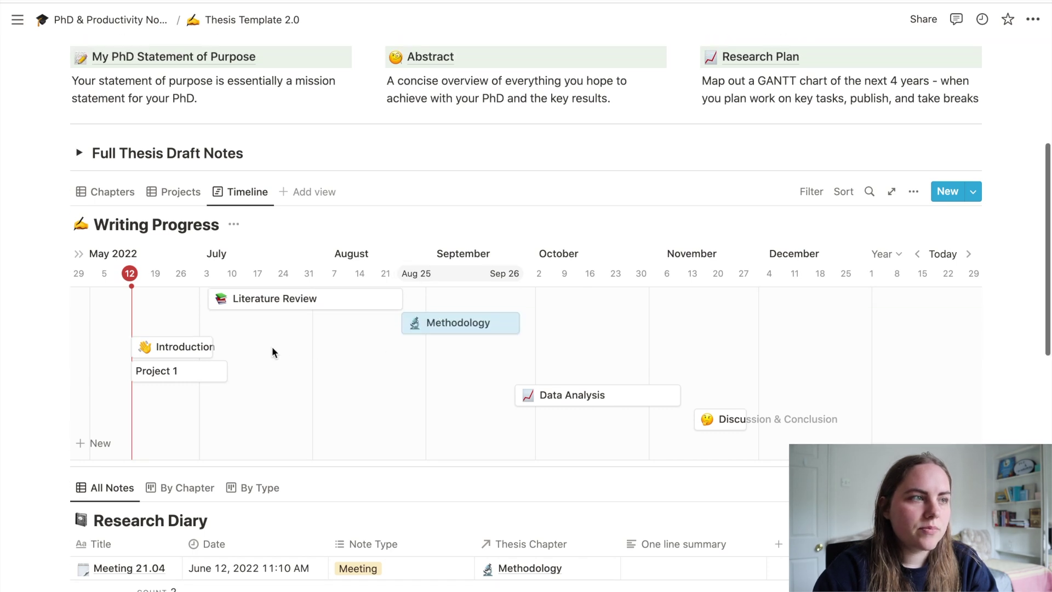
Examine how the chapters and Project 1 are spread across the months in the Writing Progress timeline
scroll(274, 346, left, 5)
scroll(273, 345, right, 6)
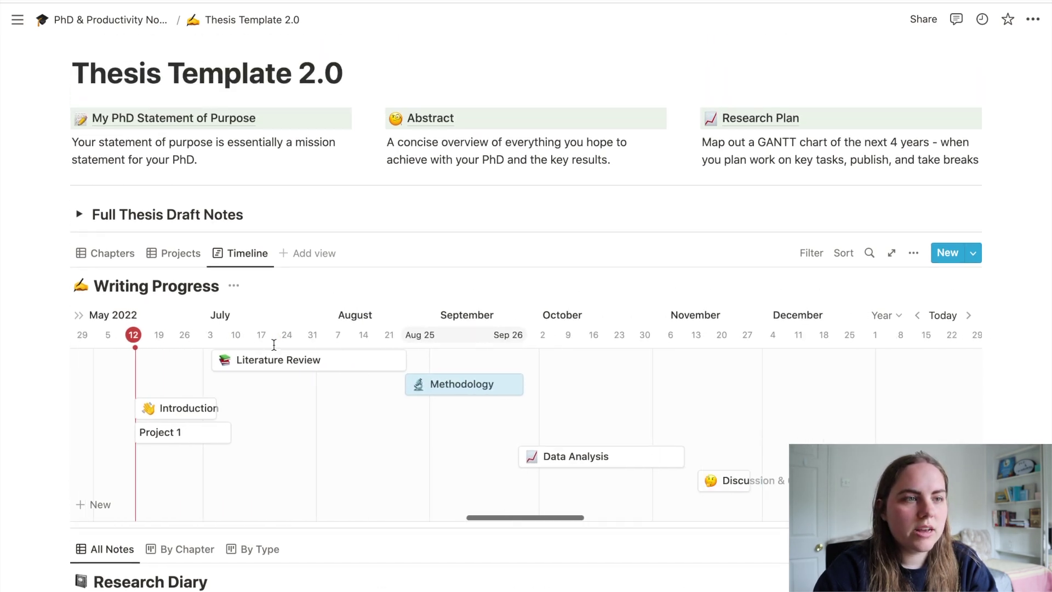
scroll(274, 345, left, 2)
scroll(274, 345, down, 1)
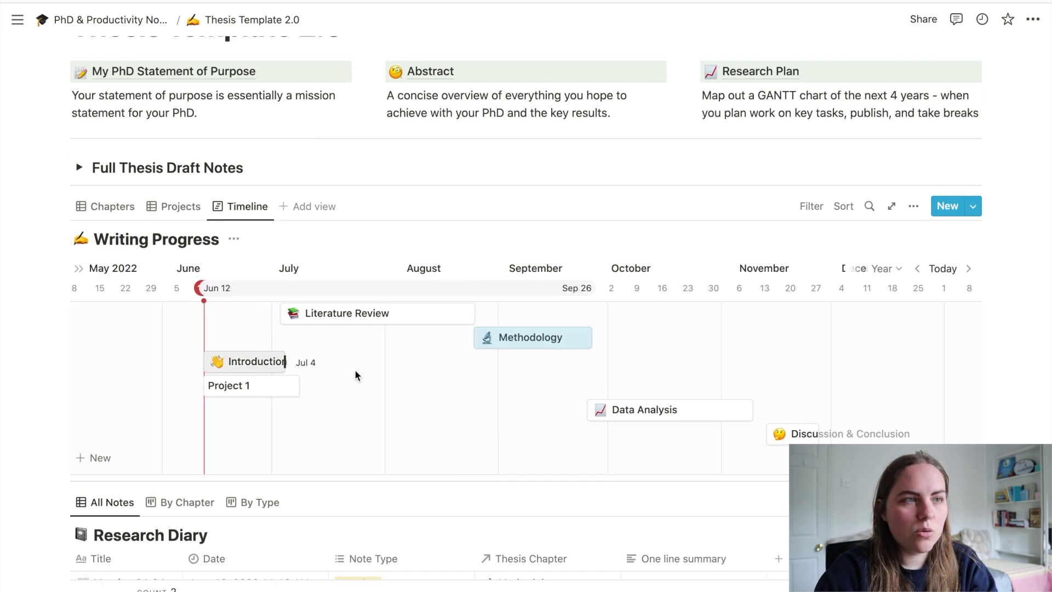
scroll(563, 355, right, 8)
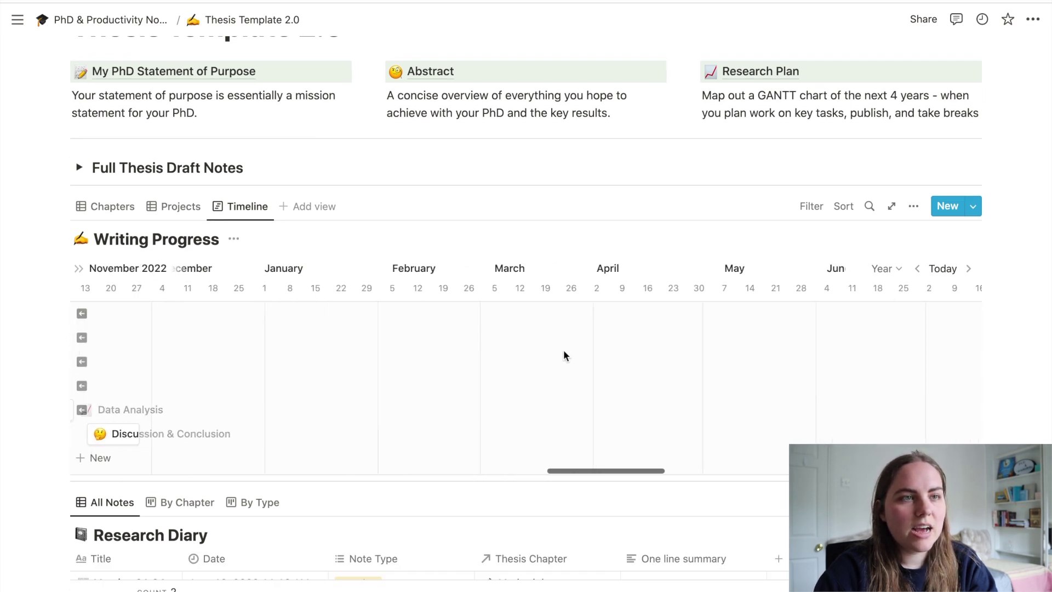
scroll(563, 355, left, 12)
scroll(569, 351, right, 8)
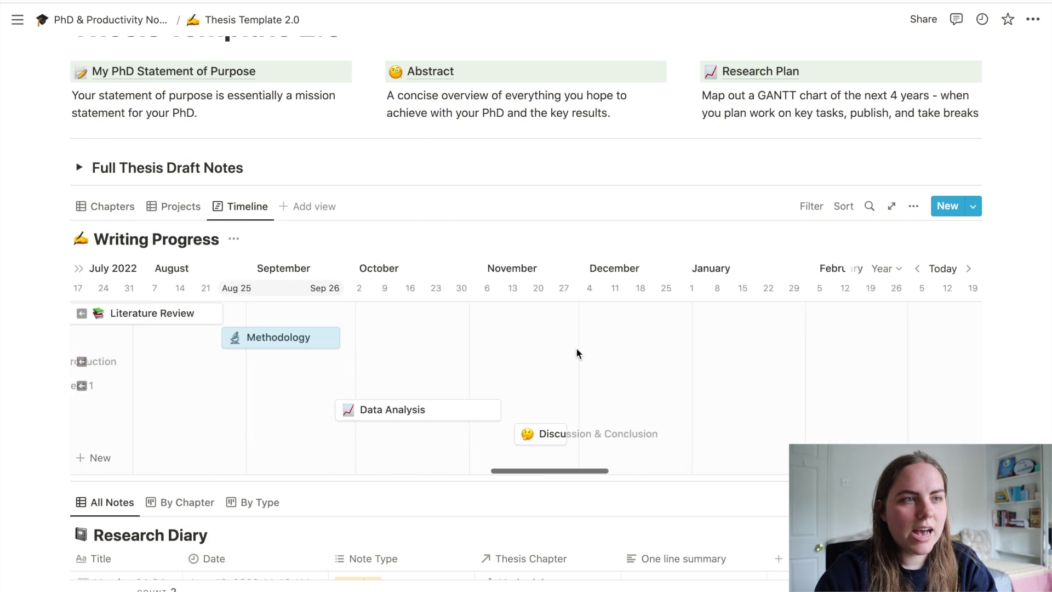
scroll(578, 348, left, 3)
Show the time scale choices of the Writing Progress timeline, close them and look over the year's schedule again
click(883, 269)
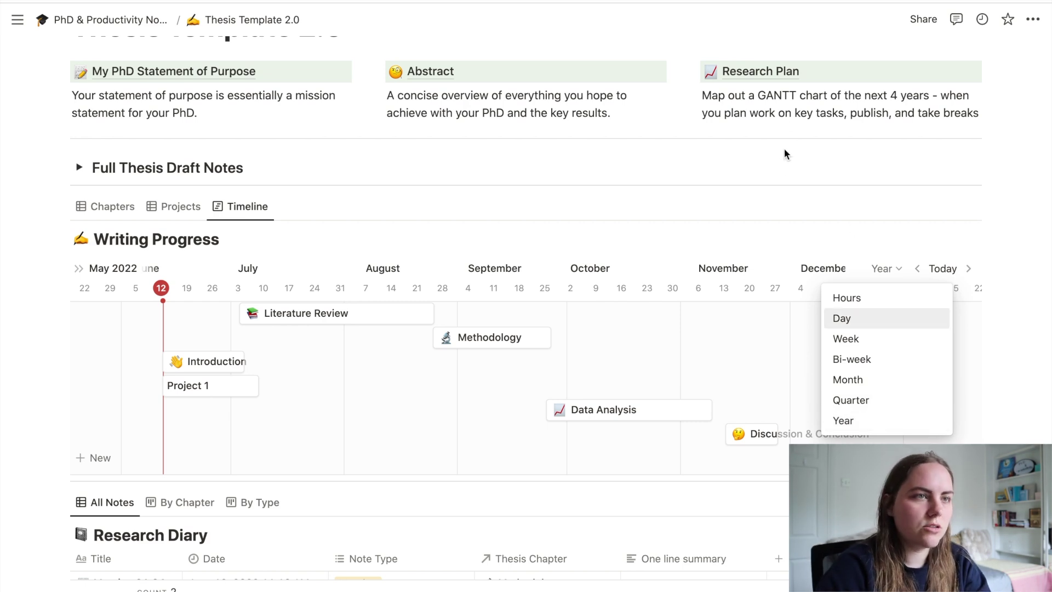
click(784, 328)
scroll(790, 364, right, 3)
scroll(790, 364, left, 4)
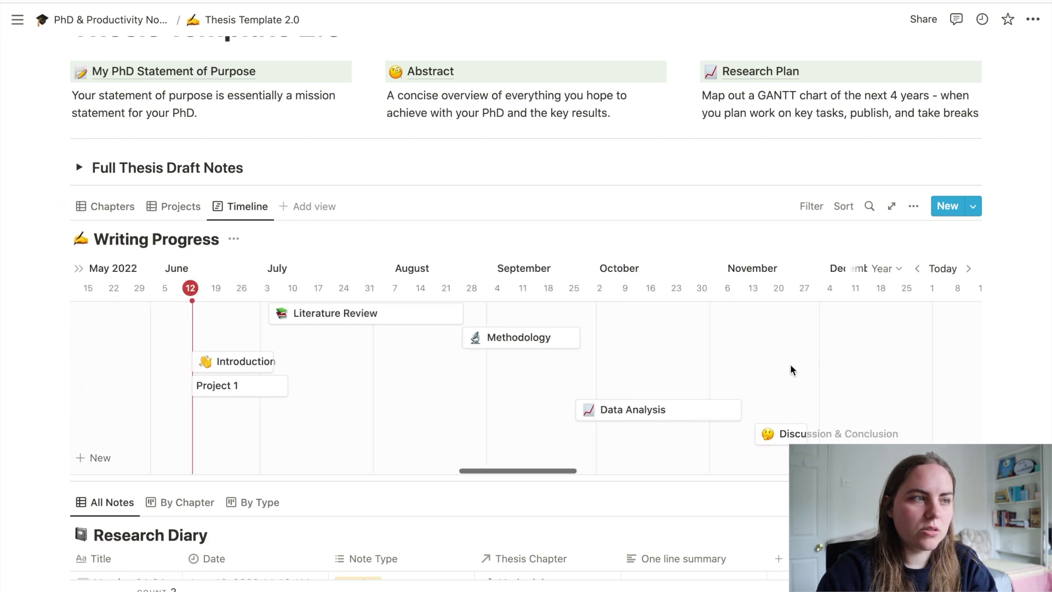
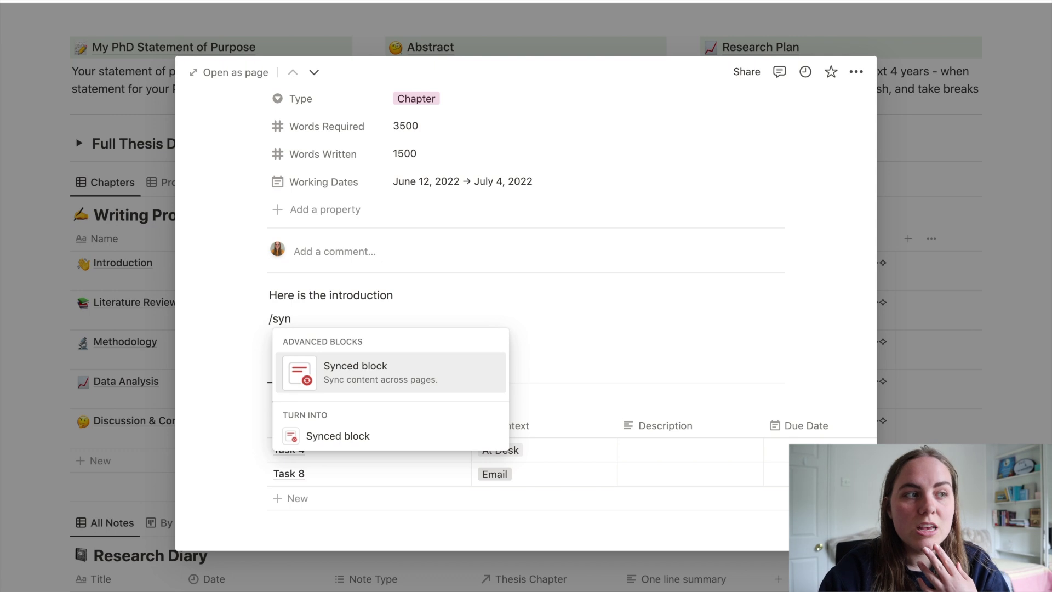
Insert a synced block in the Introduction chapter page and move the text "Here is the introduction" into it
key(Return)
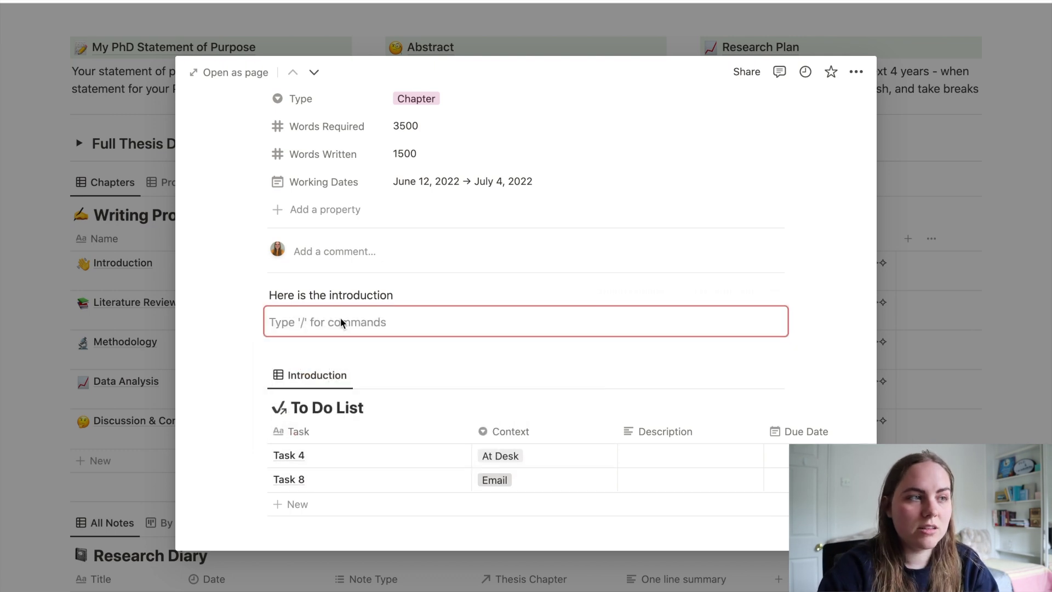
drag(254, 291, 280, 317)
click(279, 318)
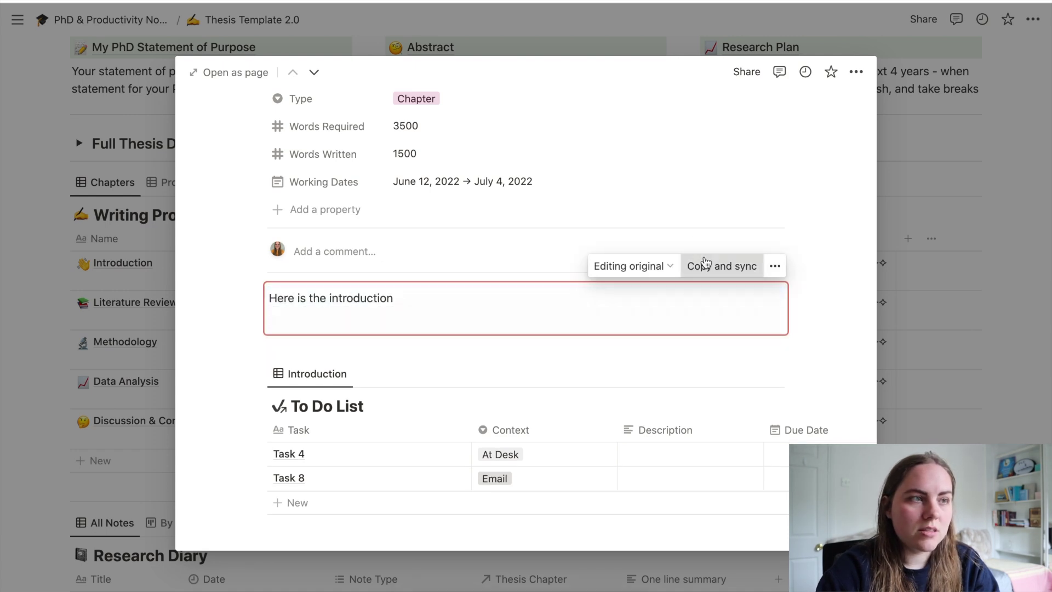
Copy the Introduction page's synced block and paste it under the Introduction toggle in Full Thesis Draft Notes
click(705, 265)
click(77, 243)
click(81, 147)
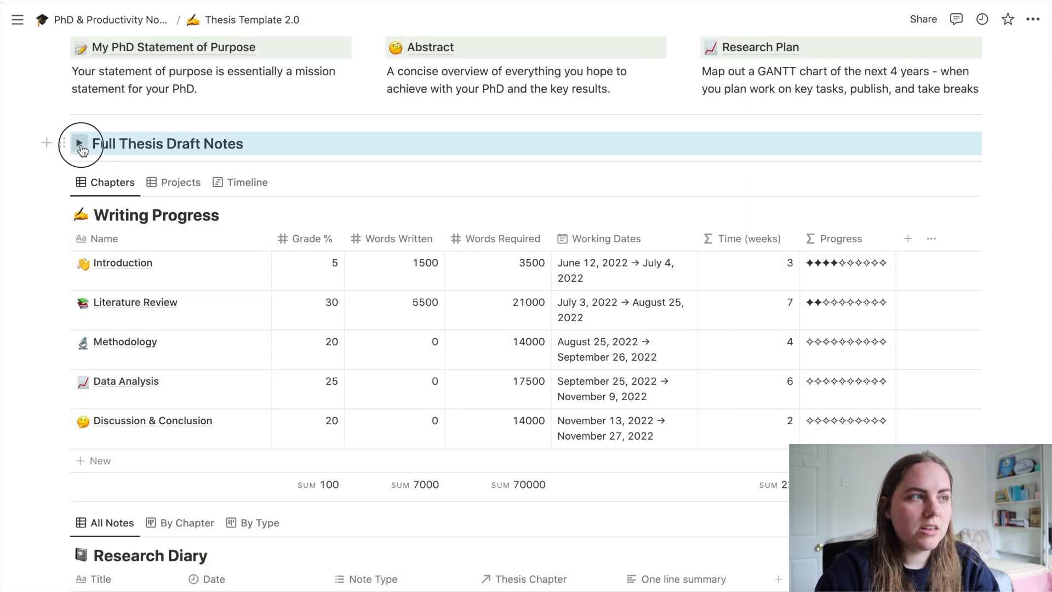
click(100, 167)
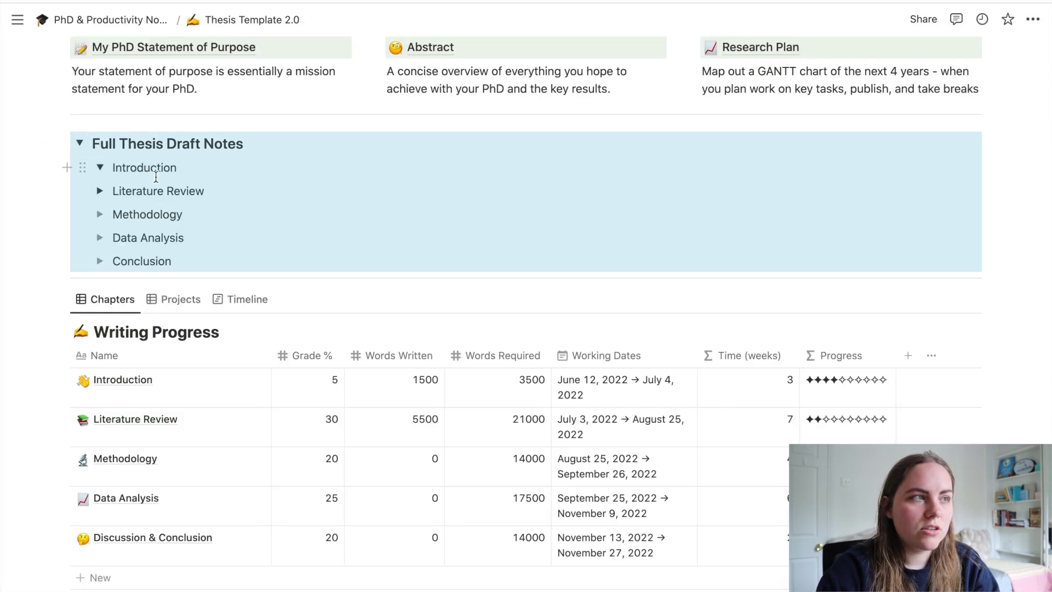
click(180, 172)
key(Return)
key(ctrl+v)
key(Escape)
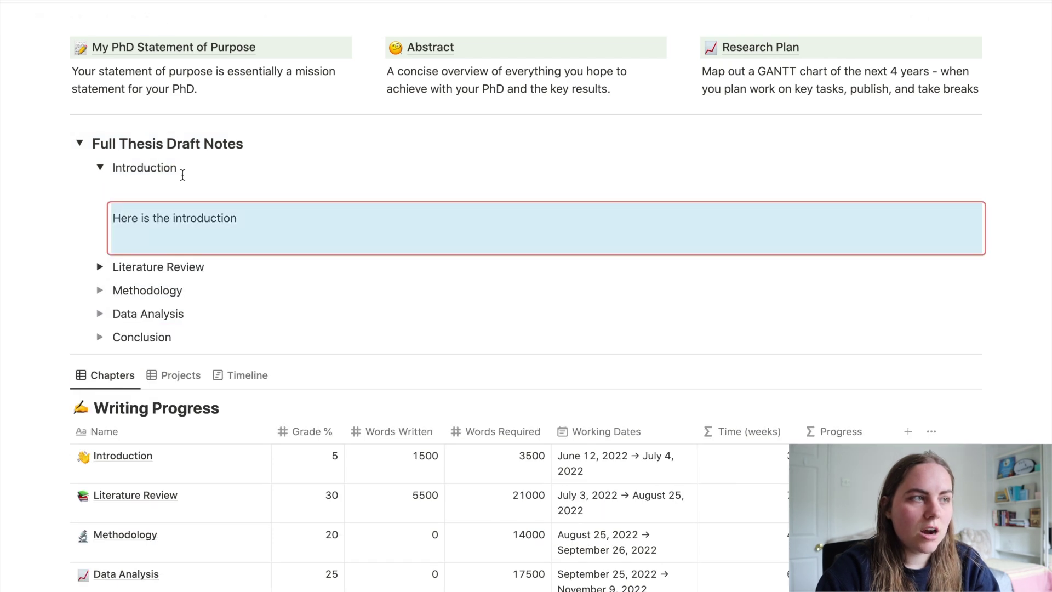
Open the Introduction chapter page from Writing Progress, append "- edited" to the synced block's text and close the page
click(186, 218)
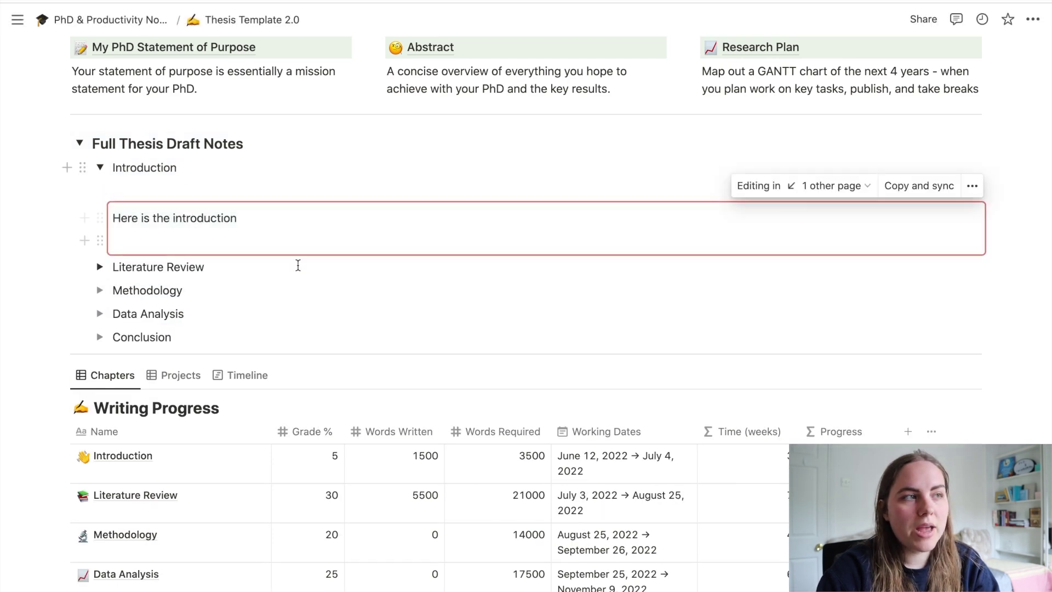
scroll(305, 230, down, 2)
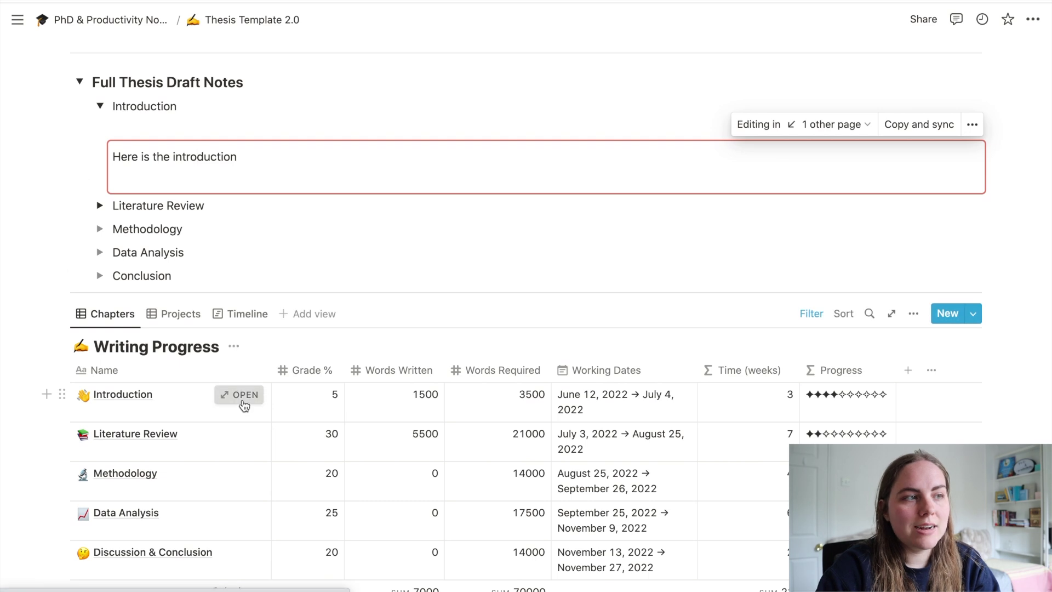
click(244, 394)
scroll(284, 384, down, 7)
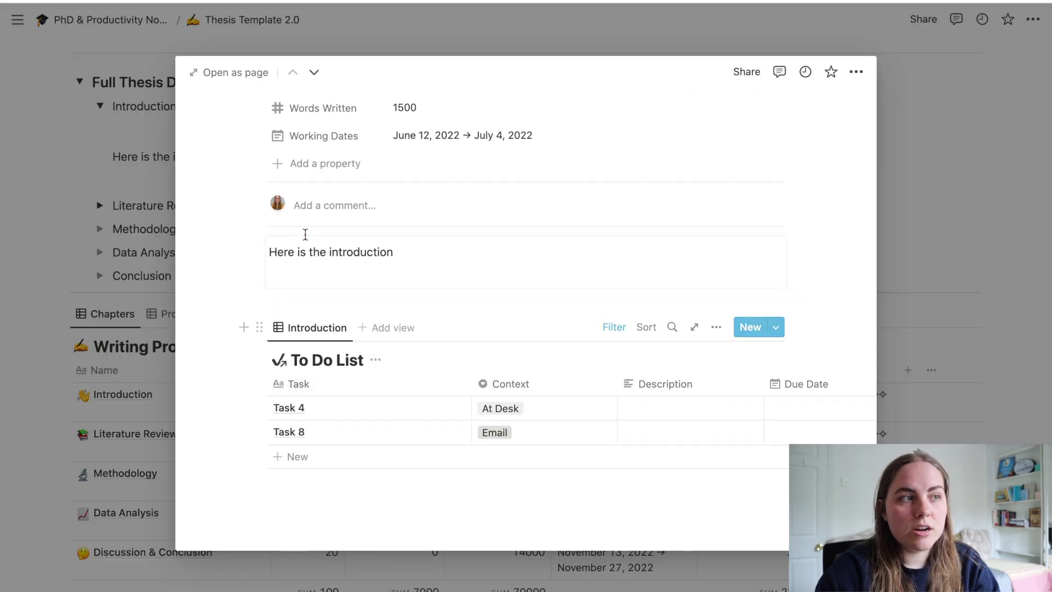
click(425, 263)
text(- edited)
key(Escape)
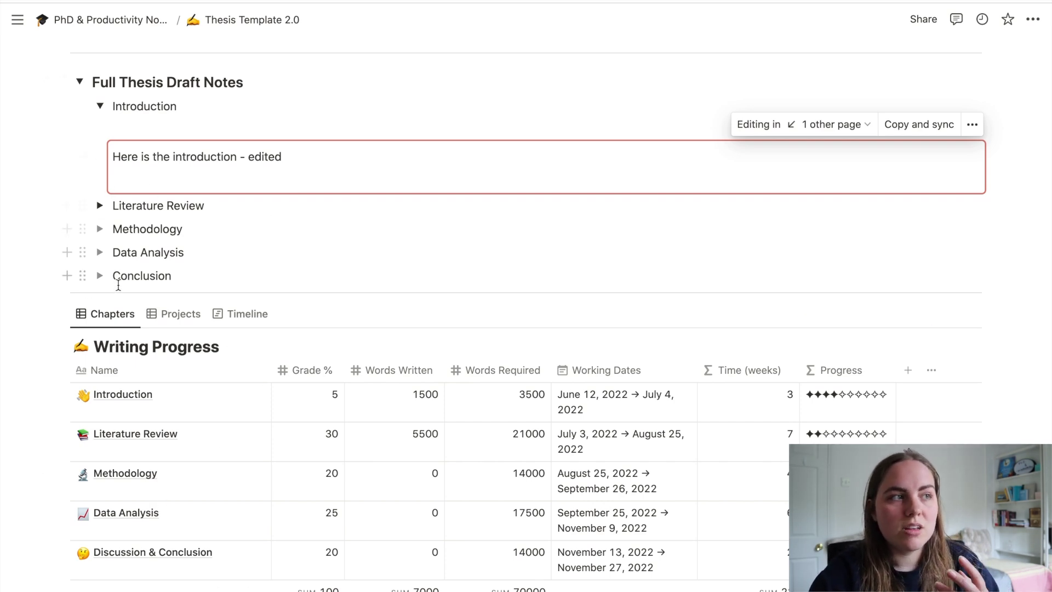
Collapse and reopen the Introduction toggle in Full Thesis Draft Notes, and clear the text in its synced block
click(100, 106)
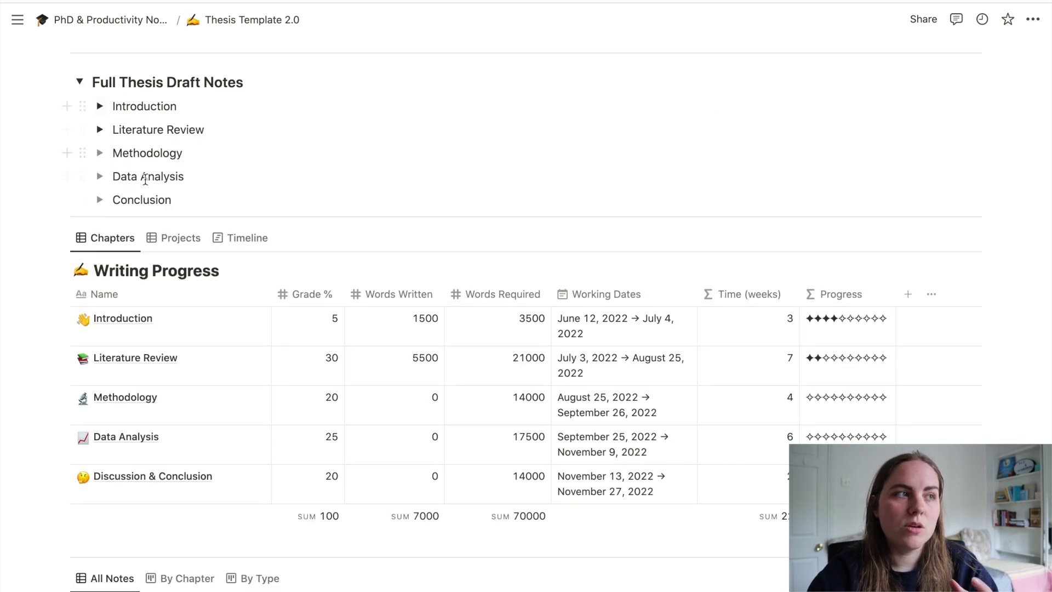
click(100, 106)
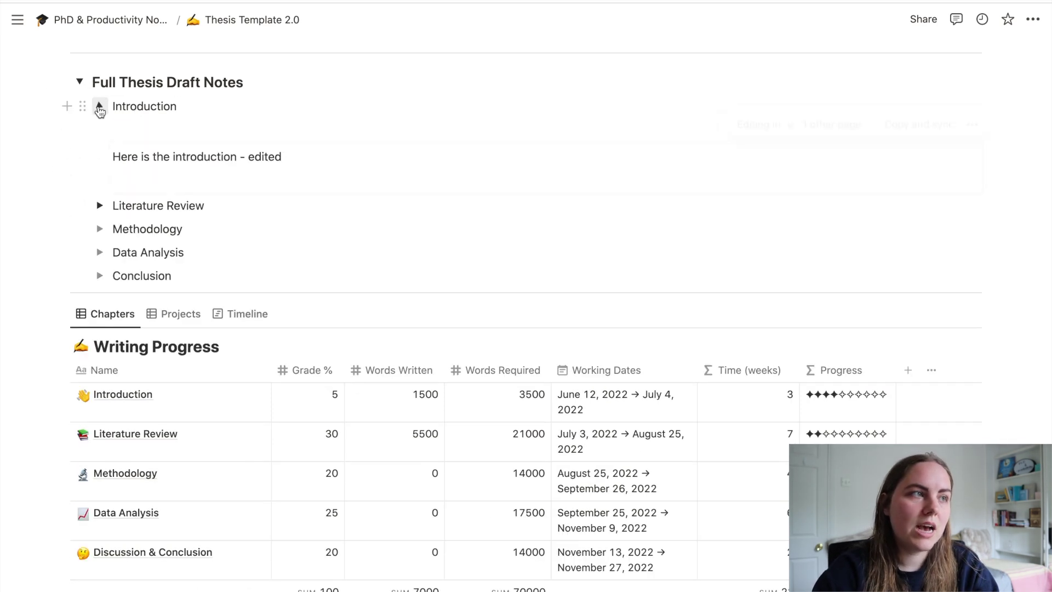
click(99, 157)
click(156, 71)
click(160, 121)
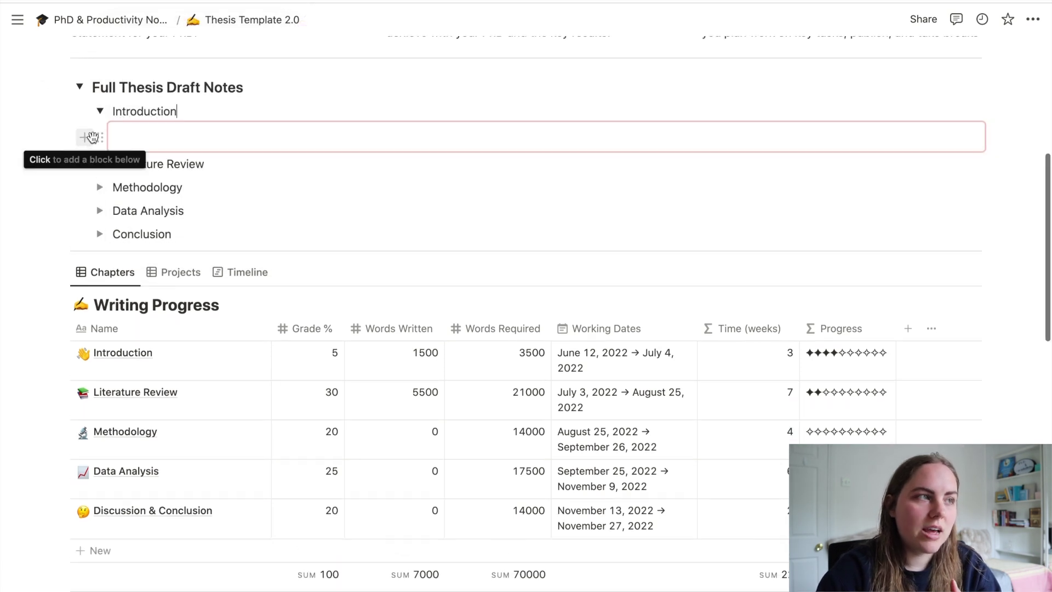
Unsync the empty block under the Introduction toggle in Full Thesis Draft Notes
click(970, 137)
click(971, 107)
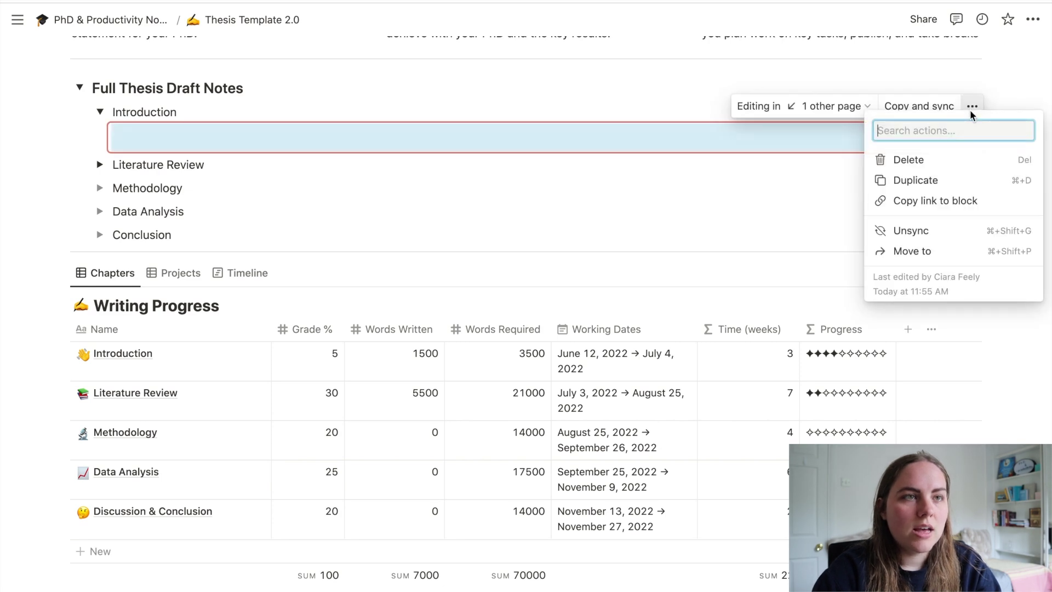
click(938, 230)
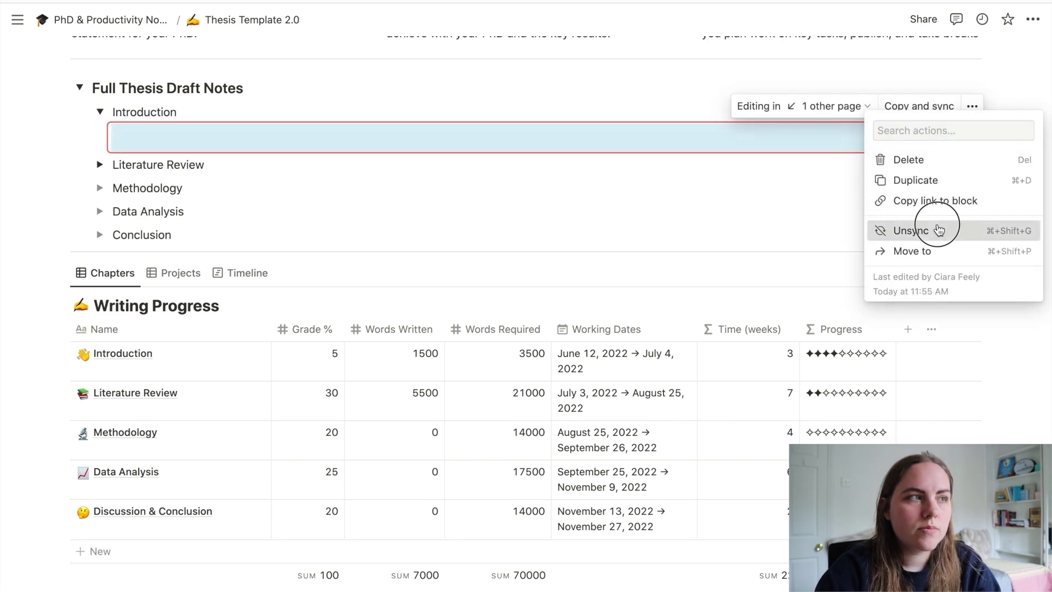
click(567, 324)
Open the Introduction chapter page and delete the original synced block above its To Do List
click(239, 348)
scroll(238, 353, down, 5)
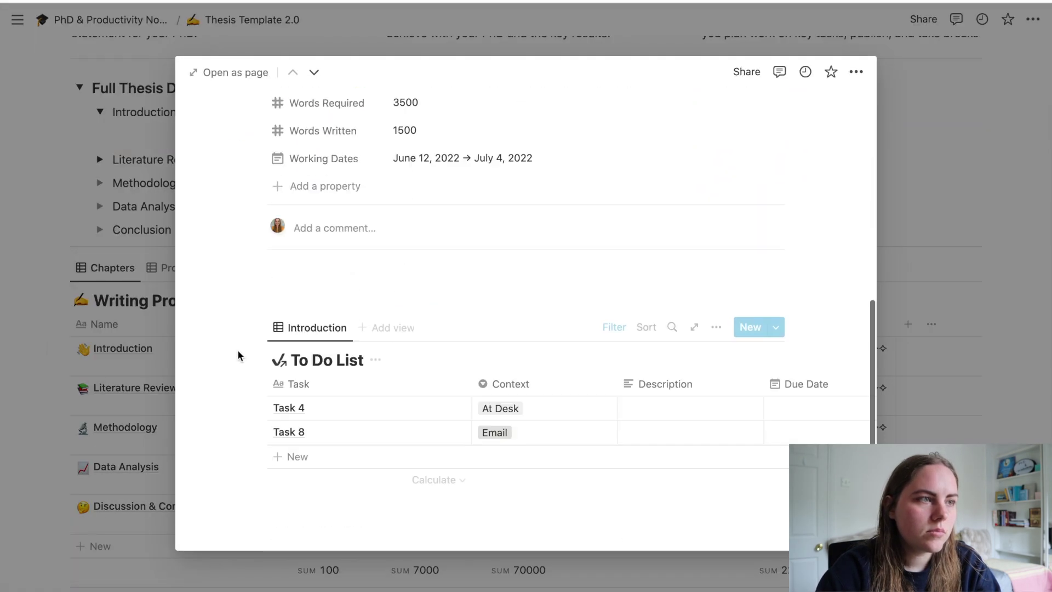
click(329, 277)
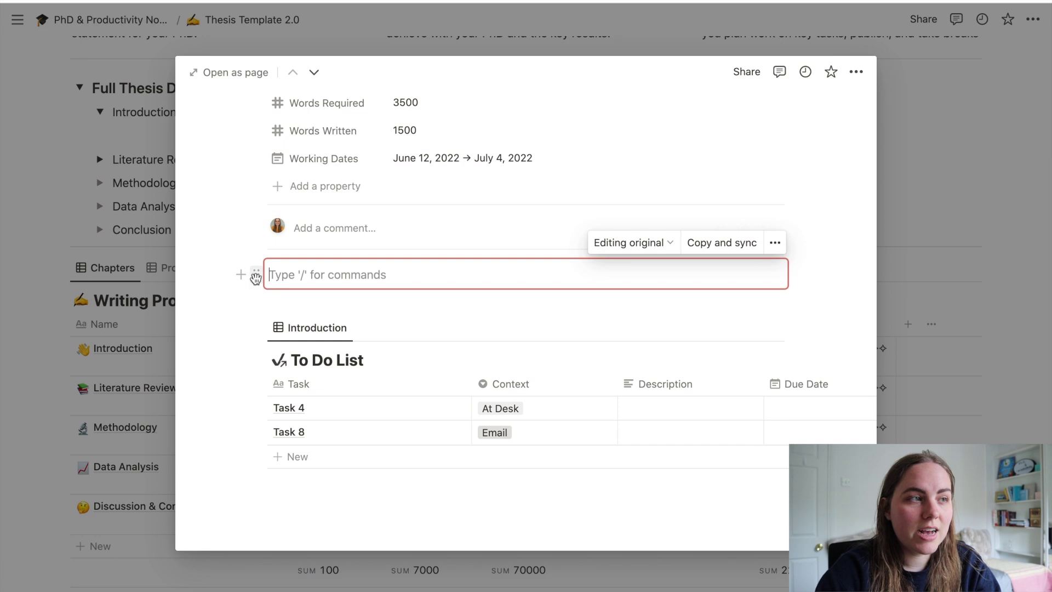
click(774, 243)
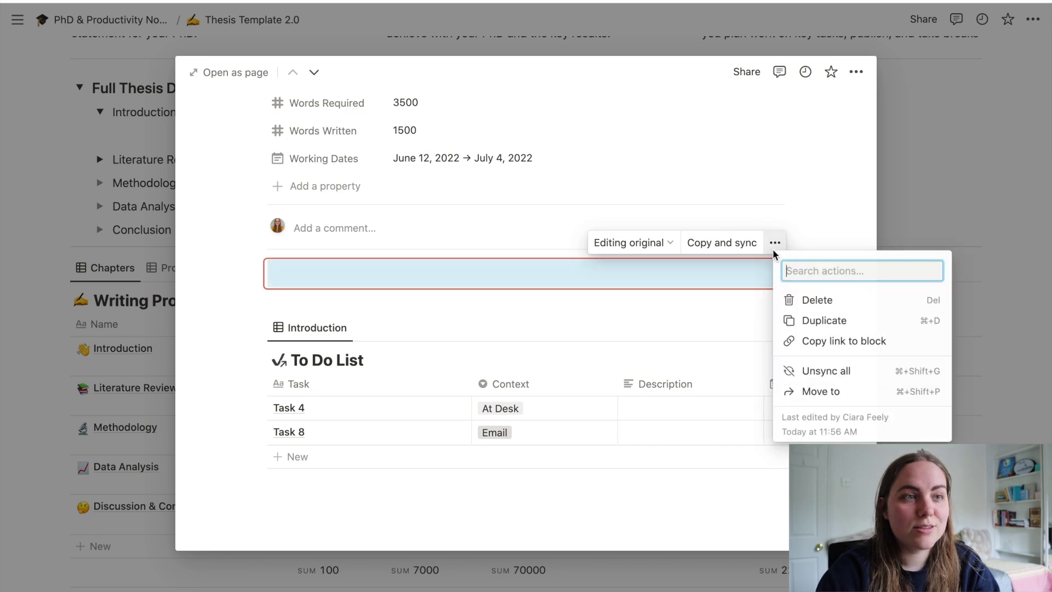
click(791, 300)
Write "This is the introductions" above the To Do List in the Introduction chapter page and close the page
click(766, 297)
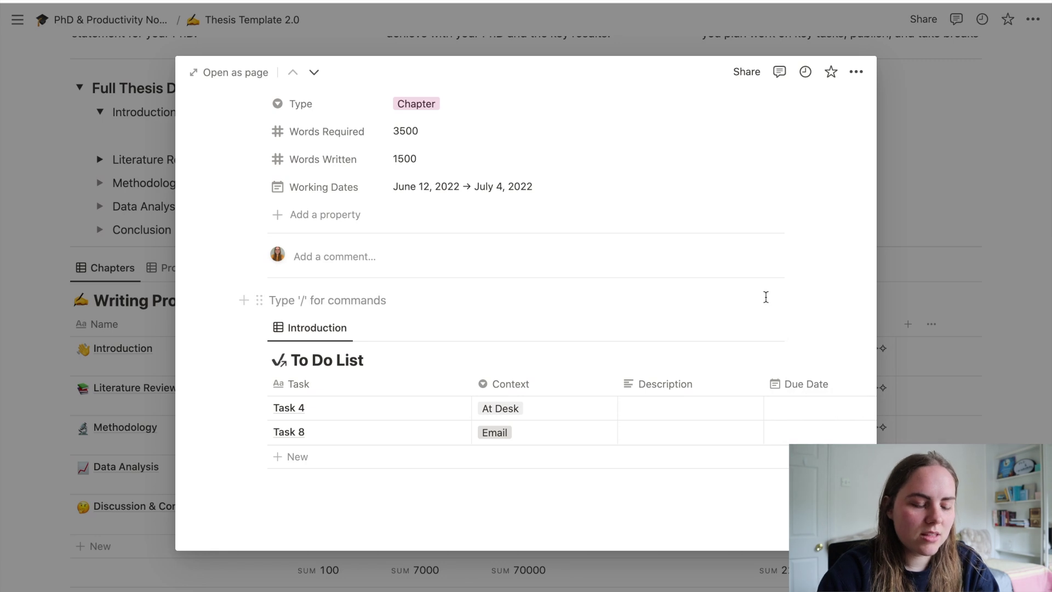
text(This is the introfu)
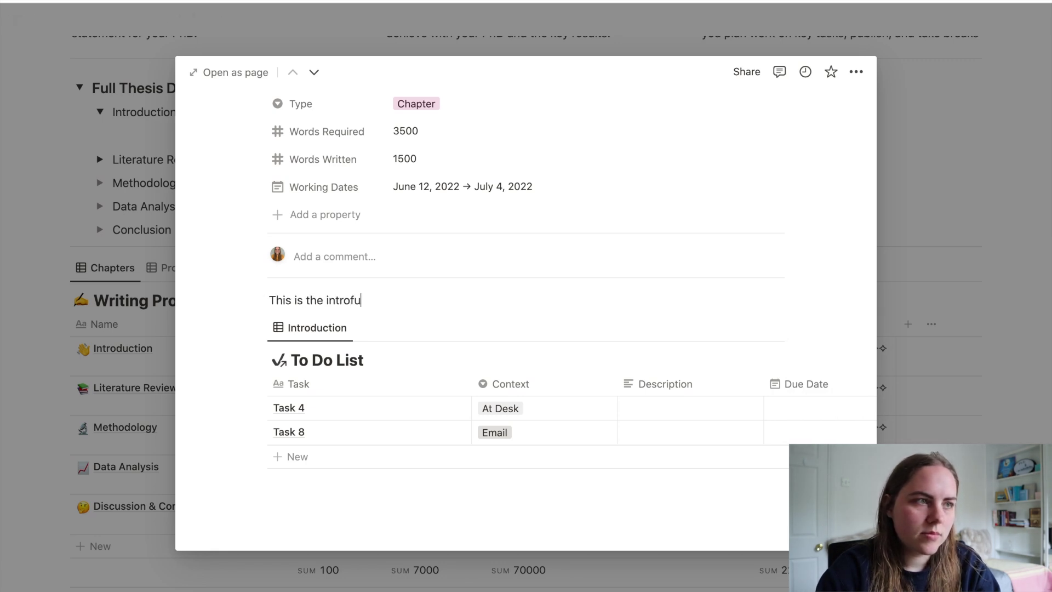
key(BackSpace)
key(BackSpace)
text(ductions)
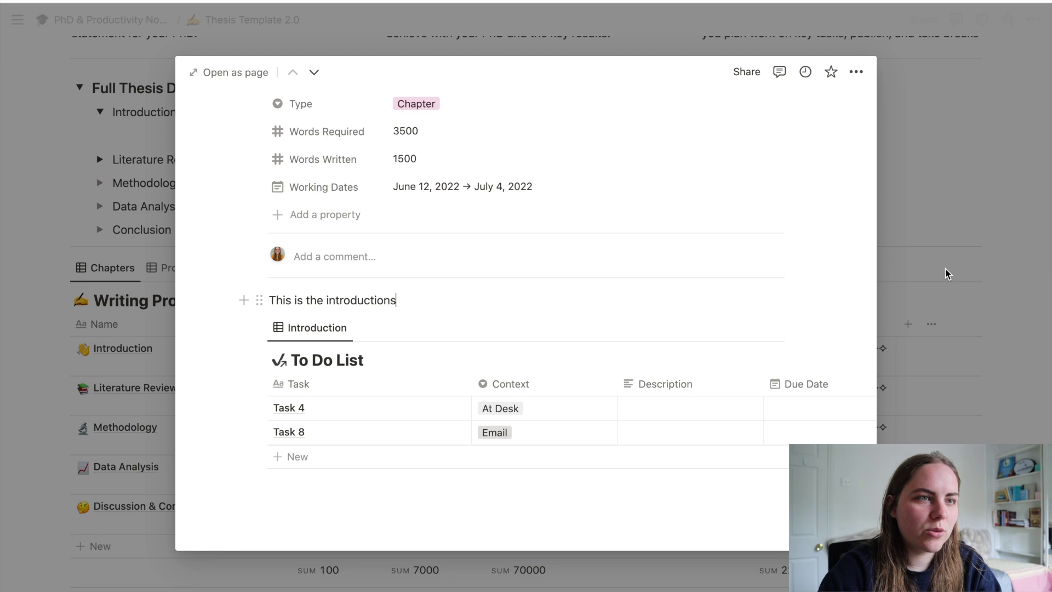
click(939, 271)
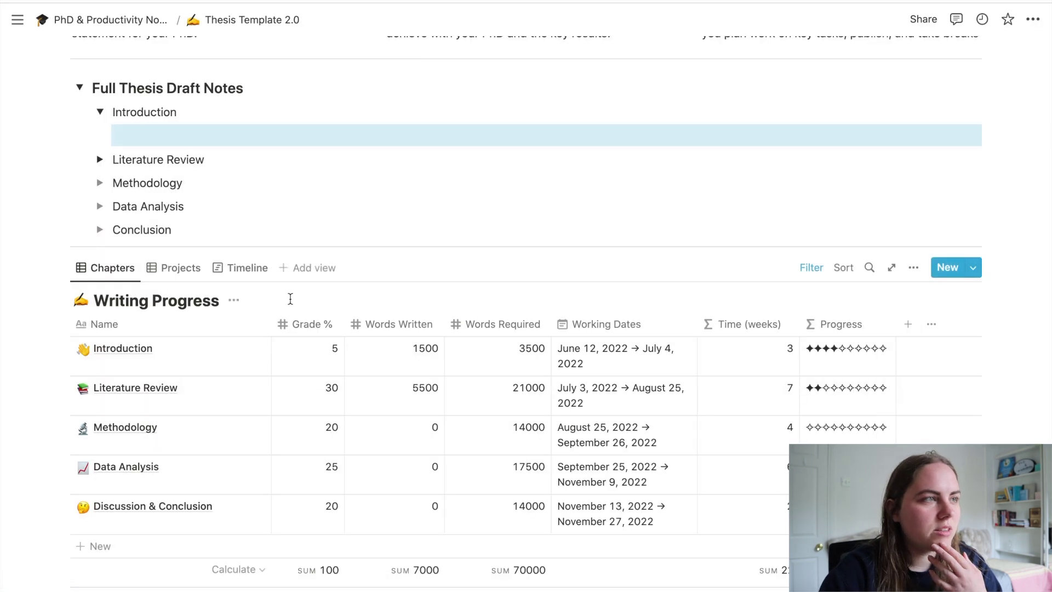
Collapse the Introduction draft notes, and view the Methodology and Data Analysis chapter pages, closing each one
click(100, 113)
scroll(170, 334, down, 1)
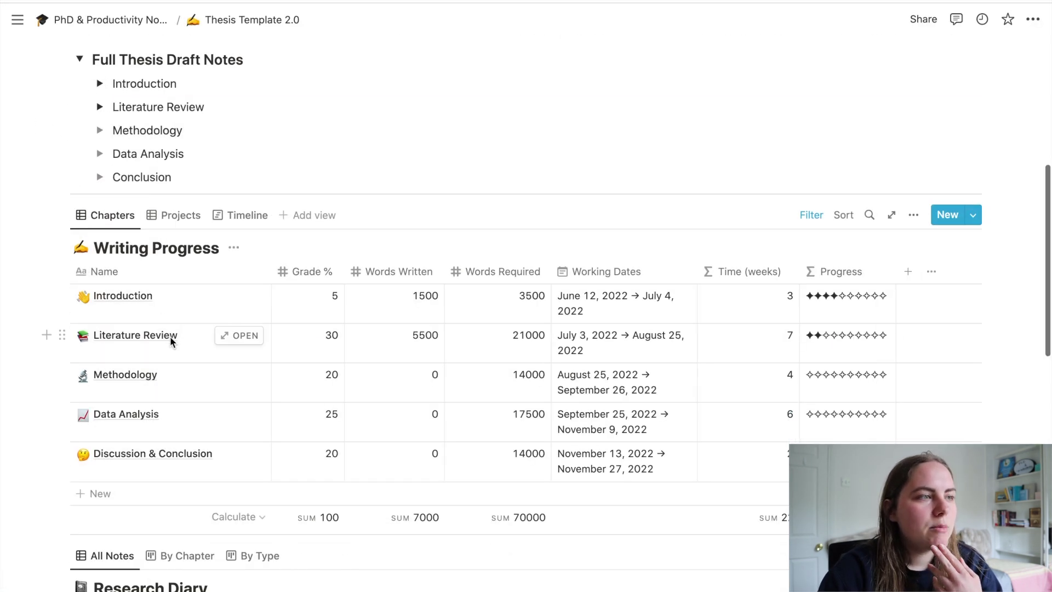
click(221, 376)
scroll(219, 376, down, 4)
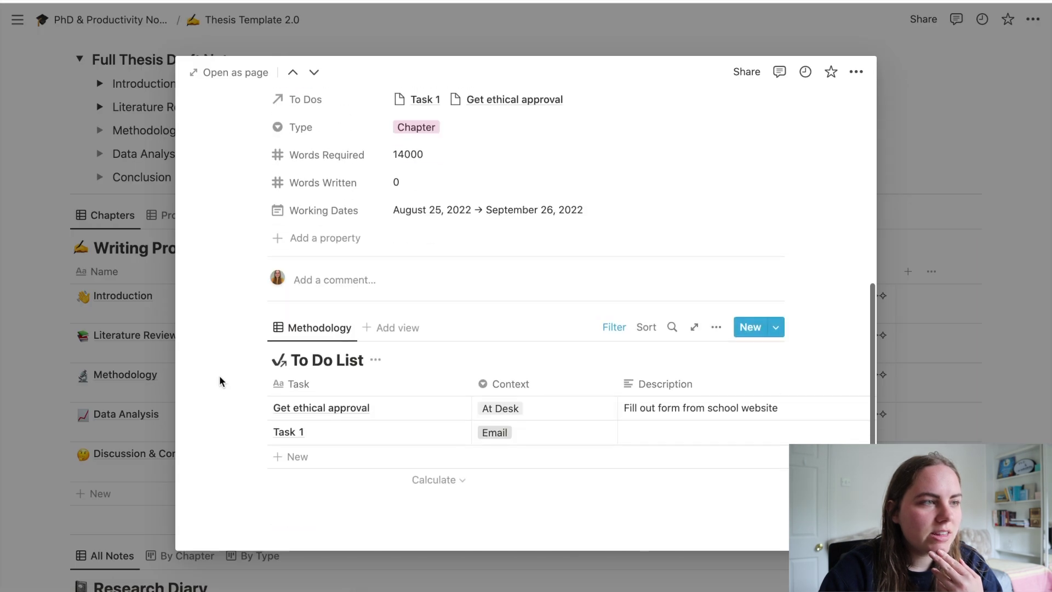
click(148, 388)
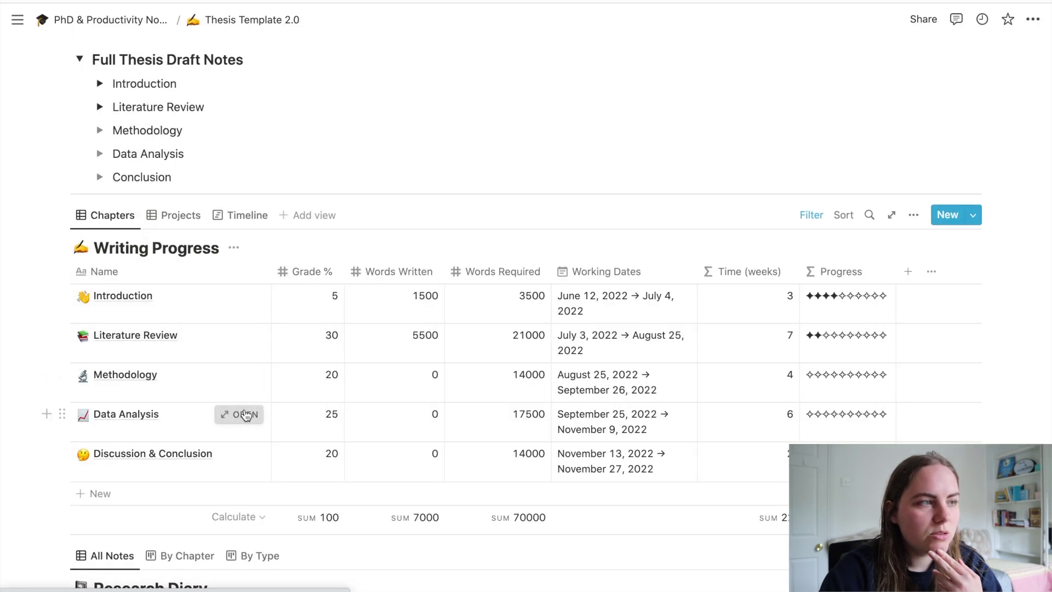
click(245, 415)
scroll(241, 406, down, 7)
click(159, 392)
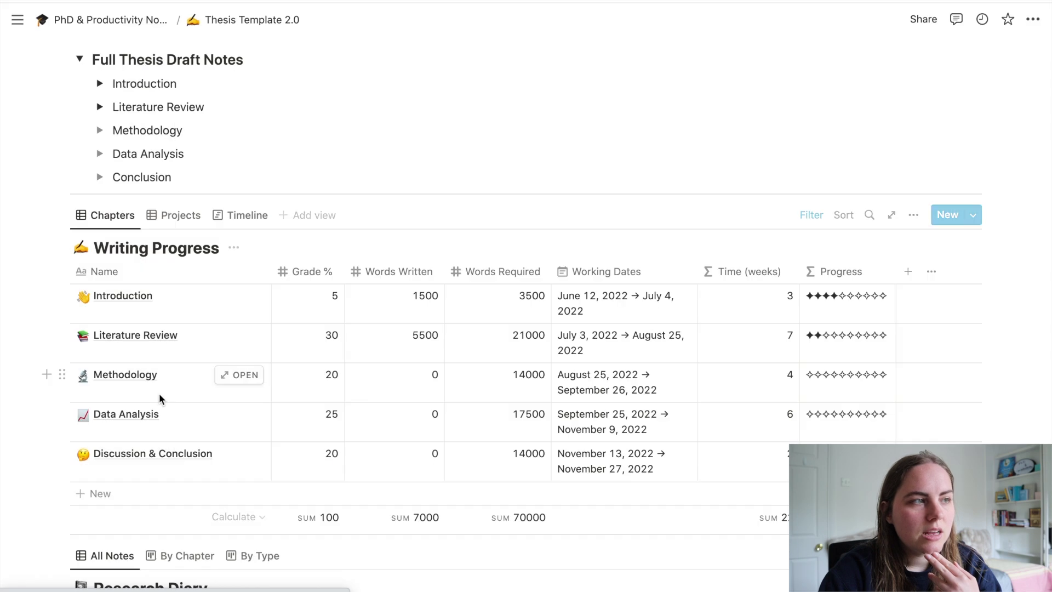
Open the Literature Review chapter from the Writing Progress table as a full page
scroll(159, 392, up, 1)
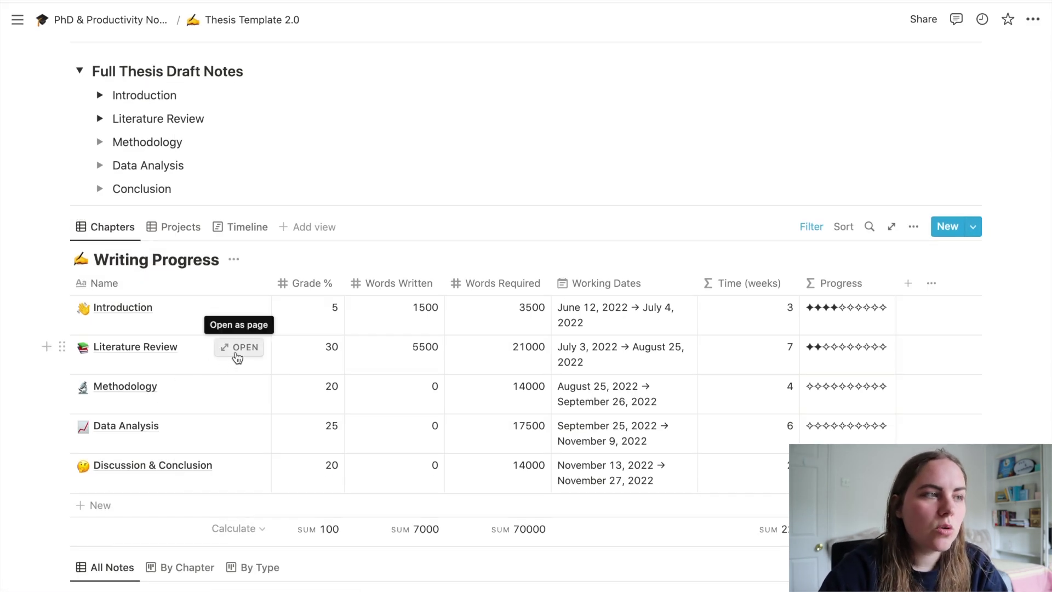
scroll(235, 351, down, 1)
click(236, 343)
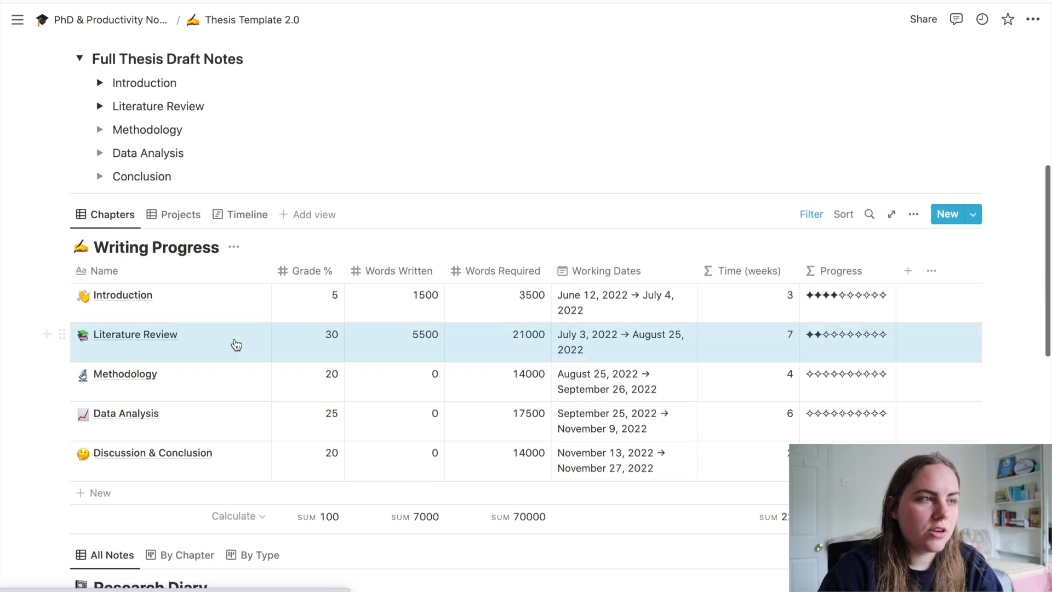
click(235, 334)
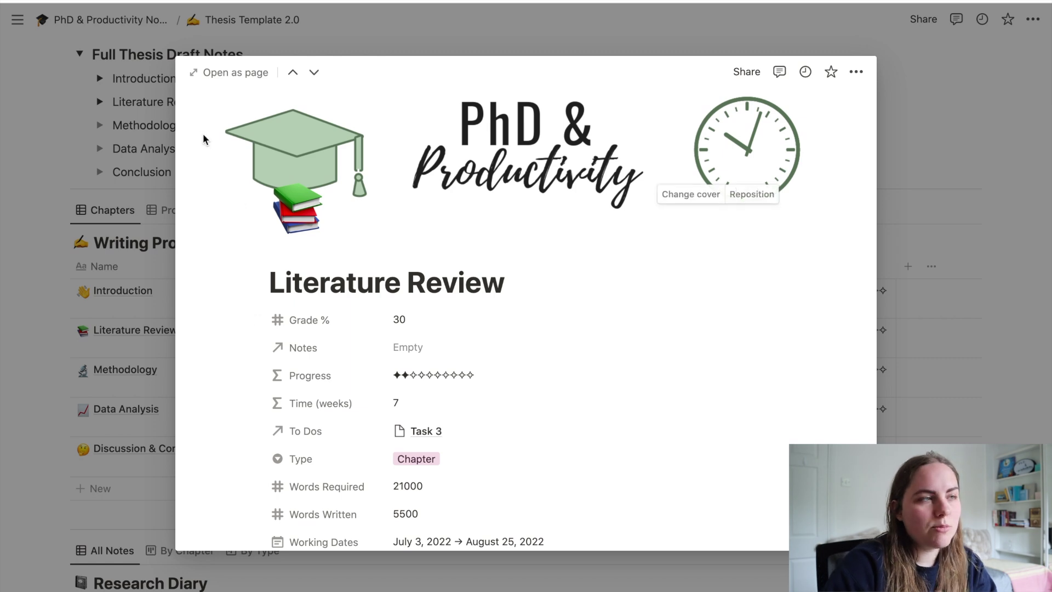
click(217, 75)
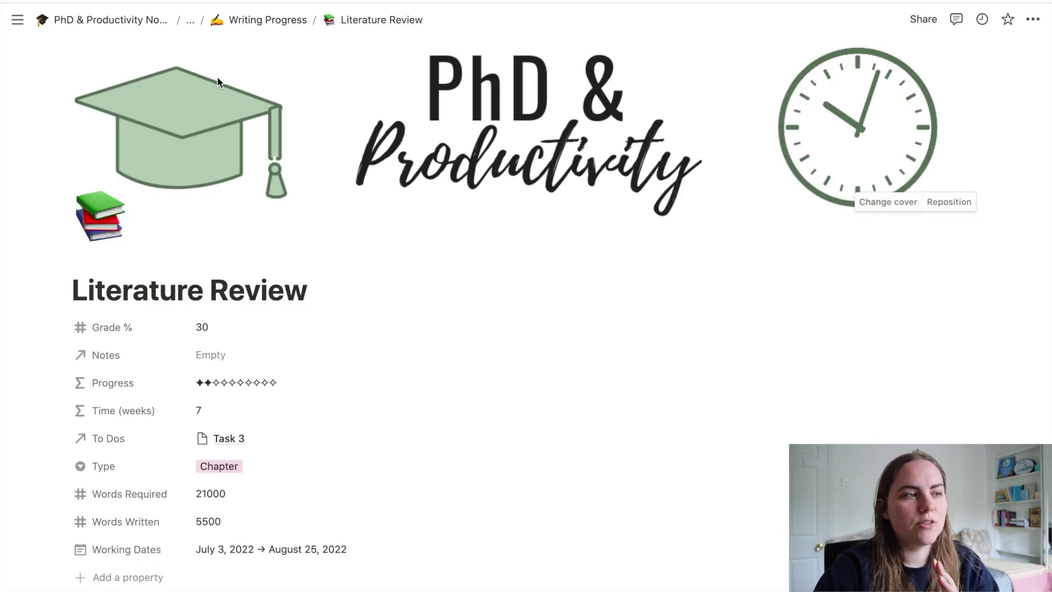
Expand the toggle on how to sync Zotero to Notion and examine its tutorial video and resource links
scroll(191, 155, down, 3)
scroll(192, 159, down, 5)
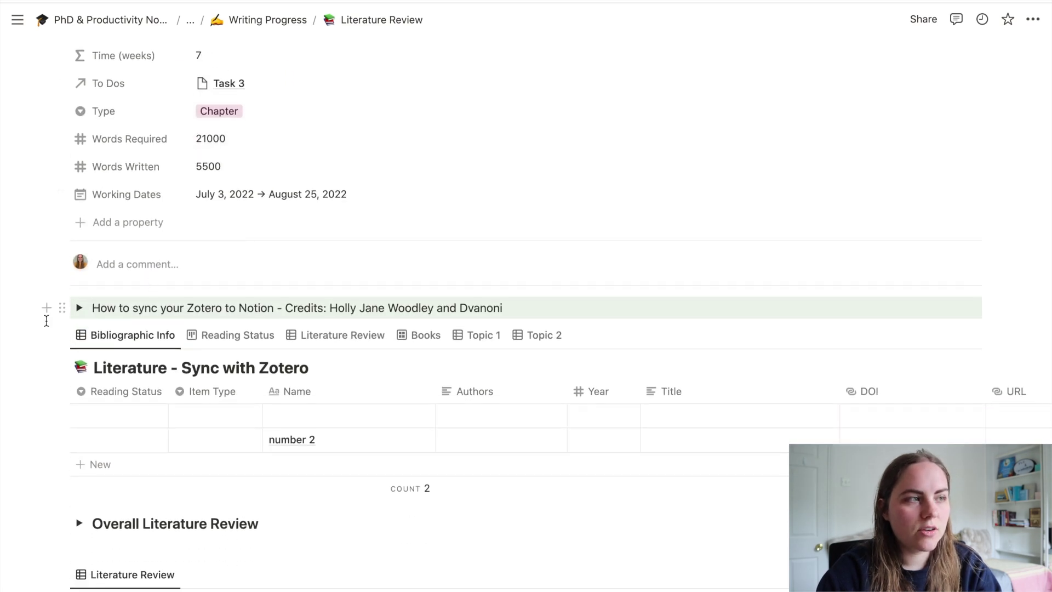
click(78, 309)
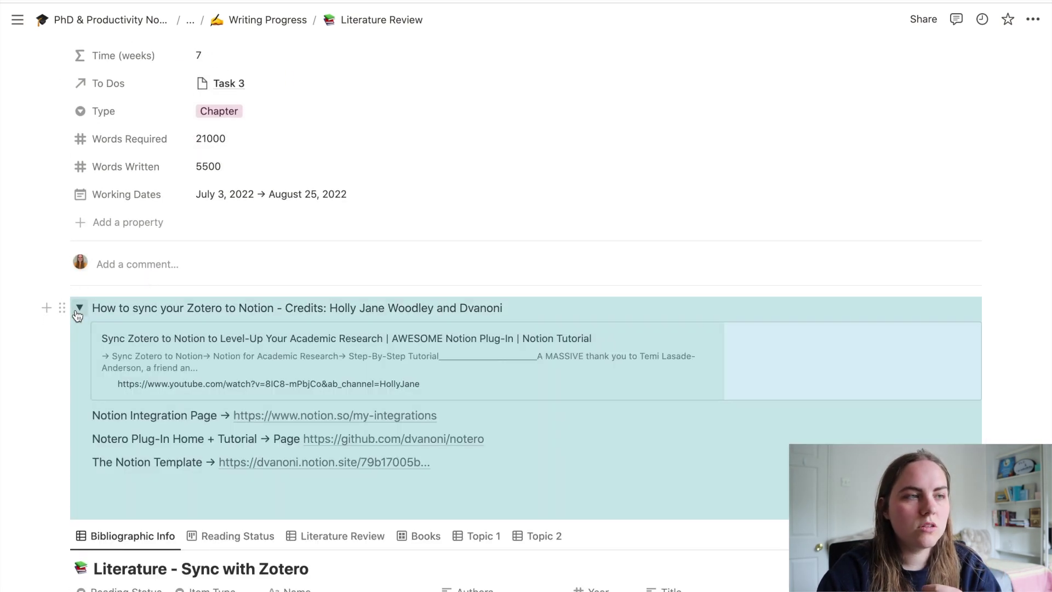
click(98, 303)
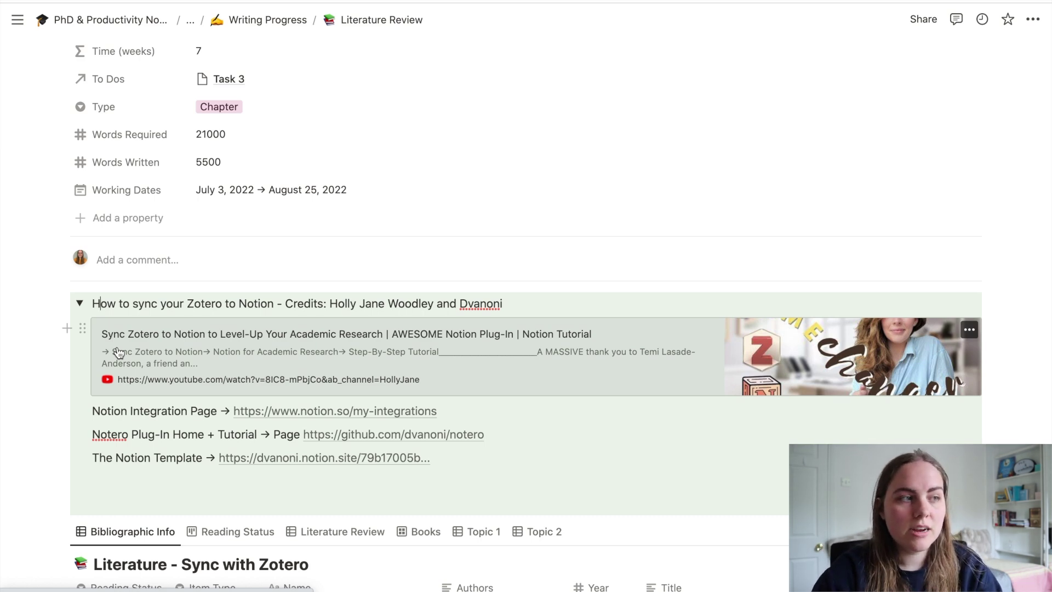
scroll(118, 352, down, 2)
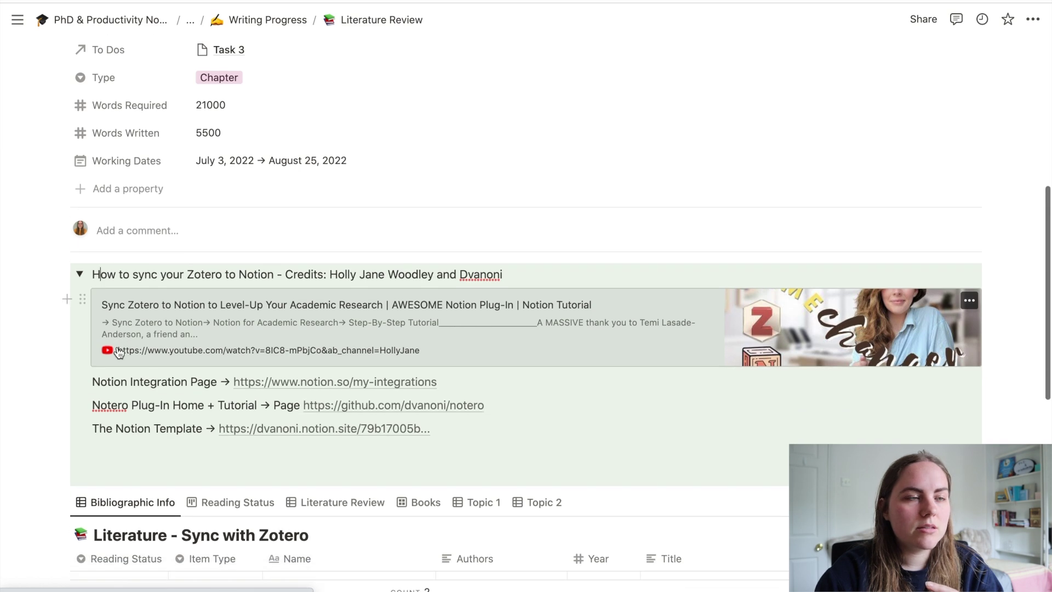
scroll(119, 352, up, 1)
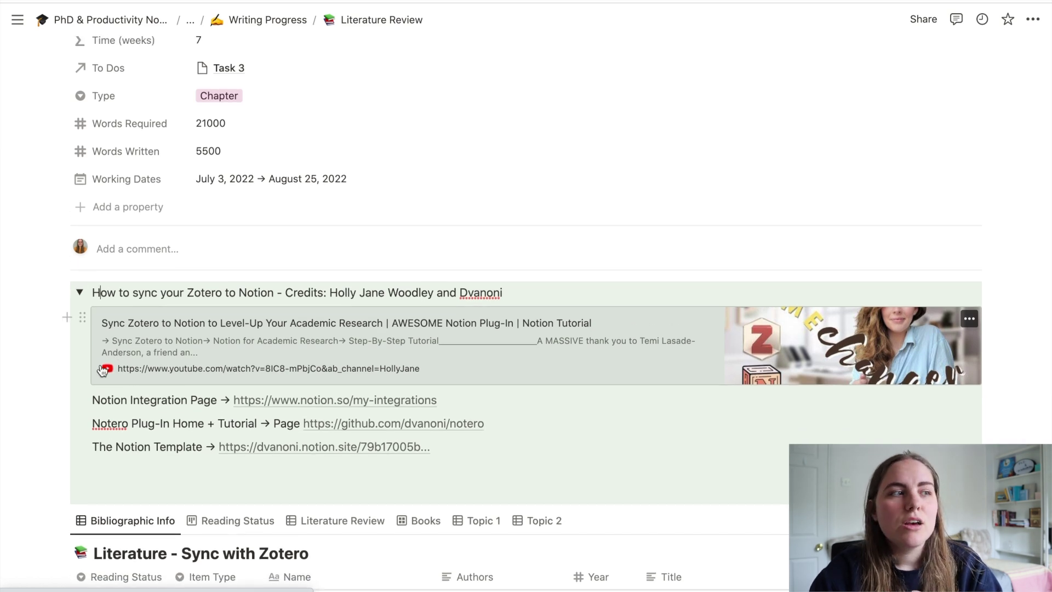
scroll(102, 372, down, 2)
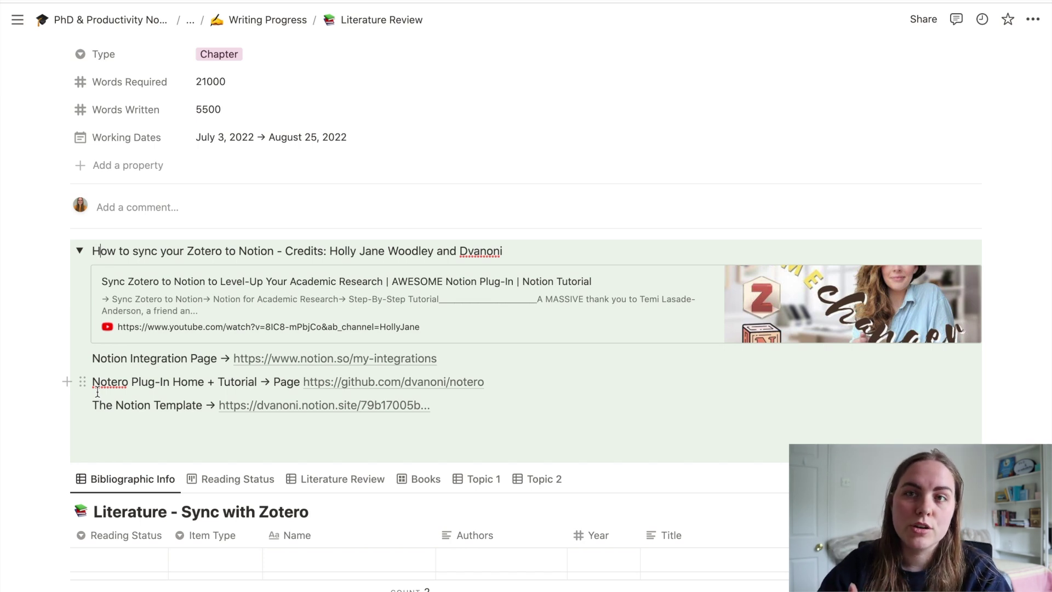
Go through the Reading Status, Literature Review, Books, Topic 1 and Topic 2 views of the Literature - Sync with Zotero database
scroll(97, 392, down, 6)
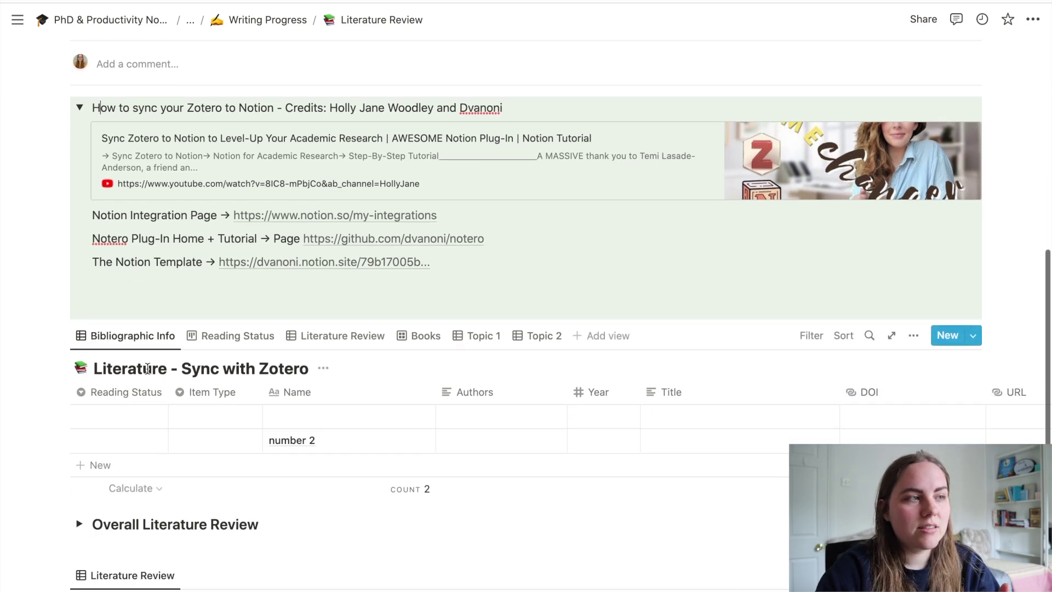
click(125, 395)
click(132, 394)
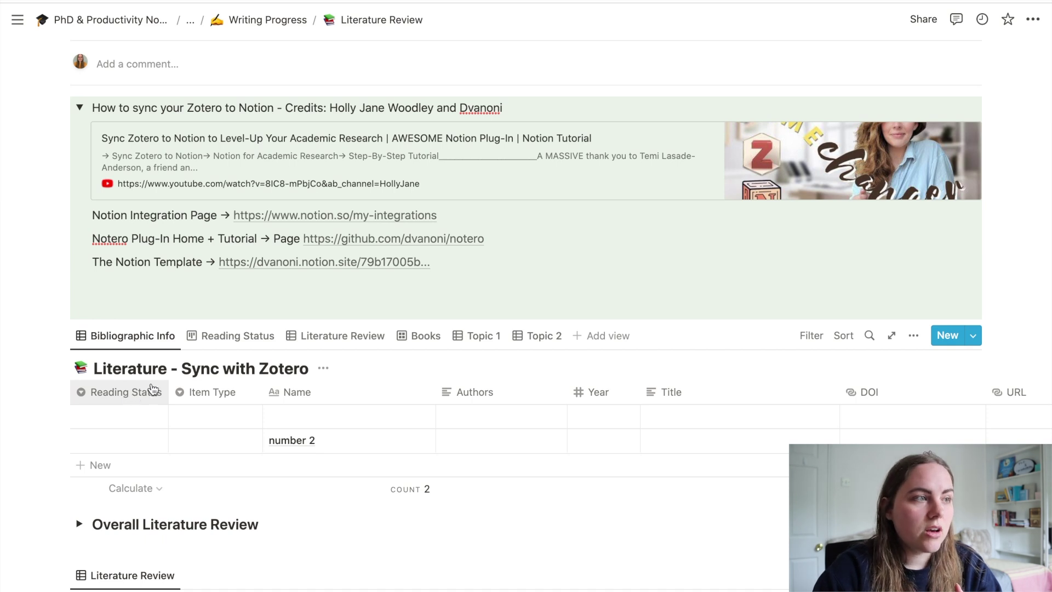
click(230, 339)
click(316, 345)
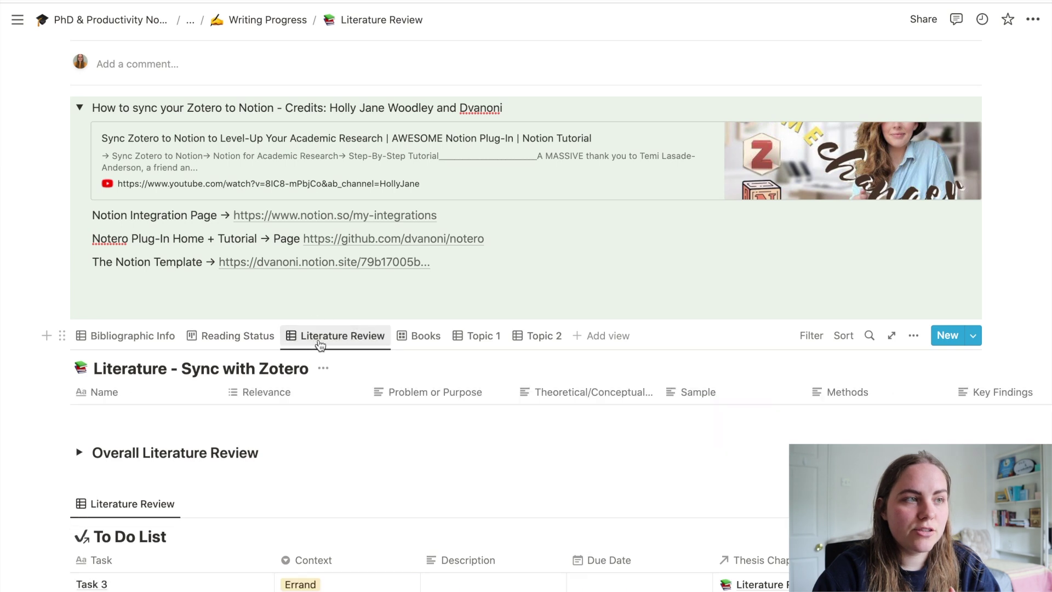
click(405, 338)
click(472, 346)
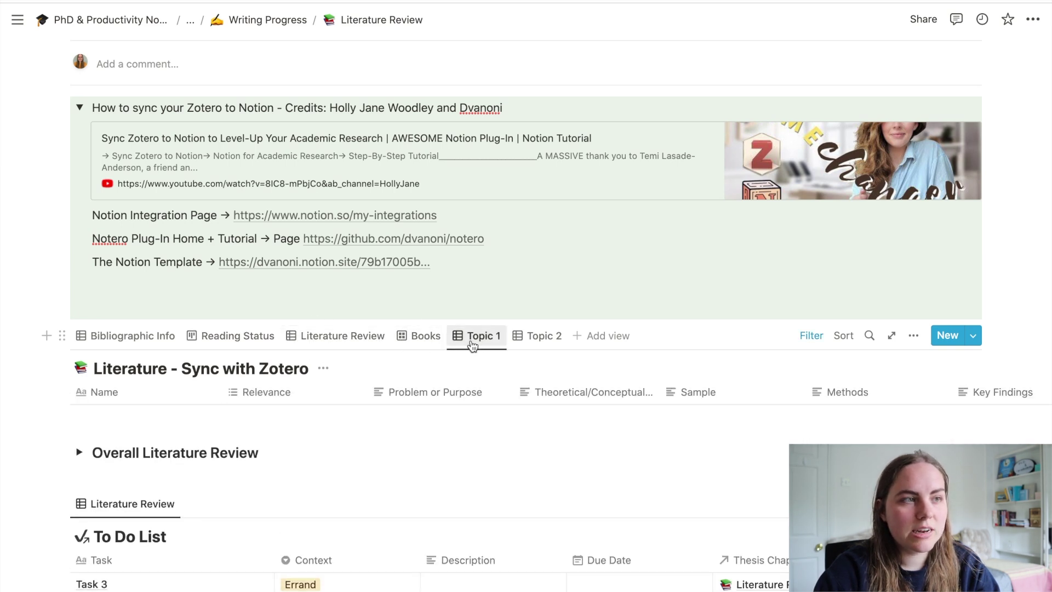
click(513, 341)
click(485, 339)
click(512, 339)
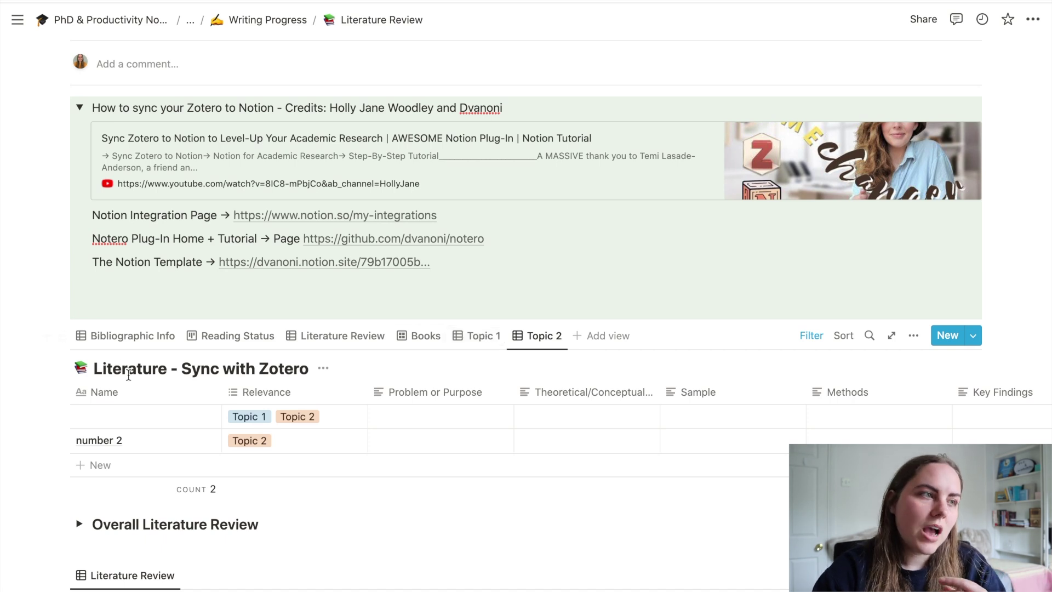
Examine the columns of the Topic 2 literature view and the Overall Literature Review and To Do List sections beneath it
scroll(331, 406, right, 5)
scroll(331, 406, right, 2)
scroll(331, 405, left, 6)
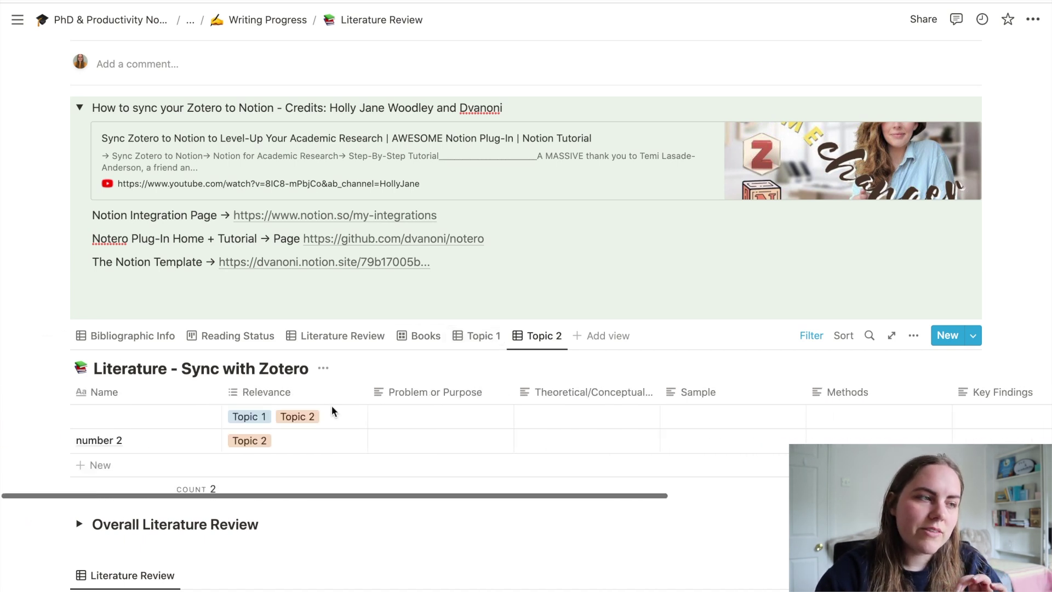
scroll(331, 405, down, 3)
scroll(332, 406, up, 3)
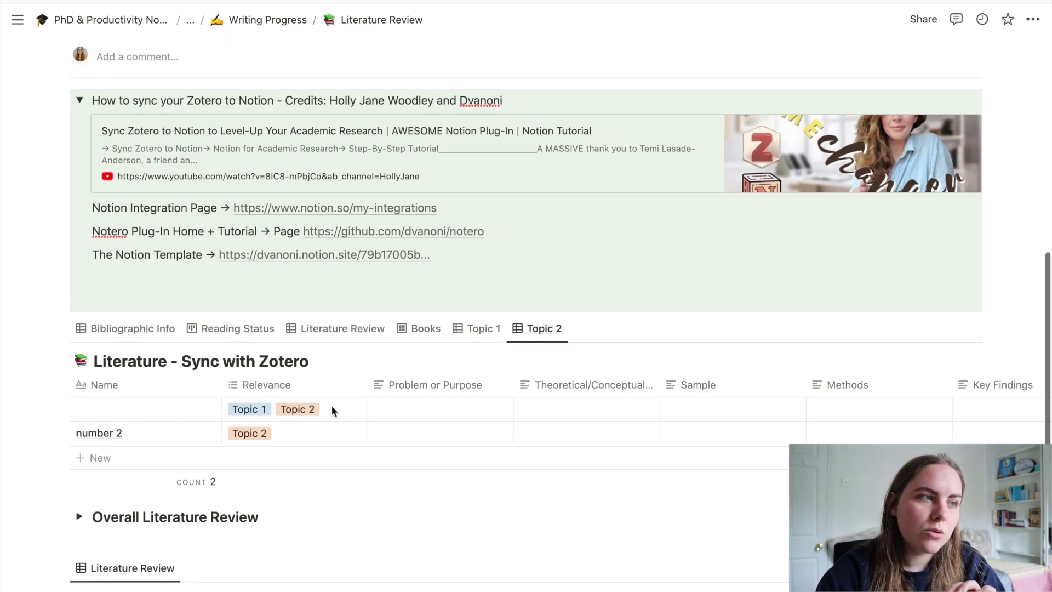
scroll(332, 405, right, 9)
scroll(331, 407, left, 9)
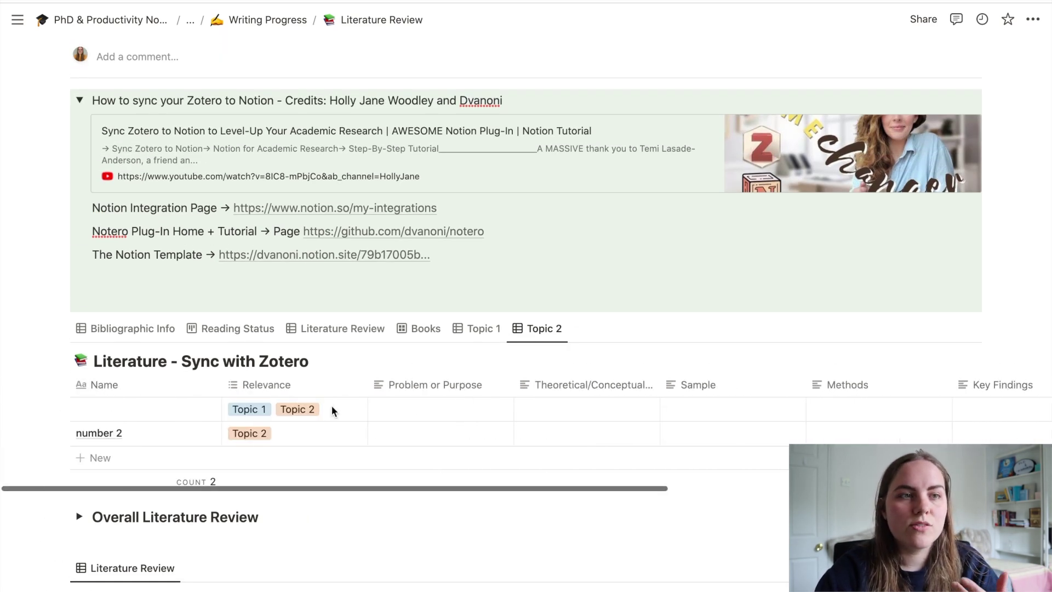
scroll(332, 407, down, 3)
scroll(331, 406, down, 2)
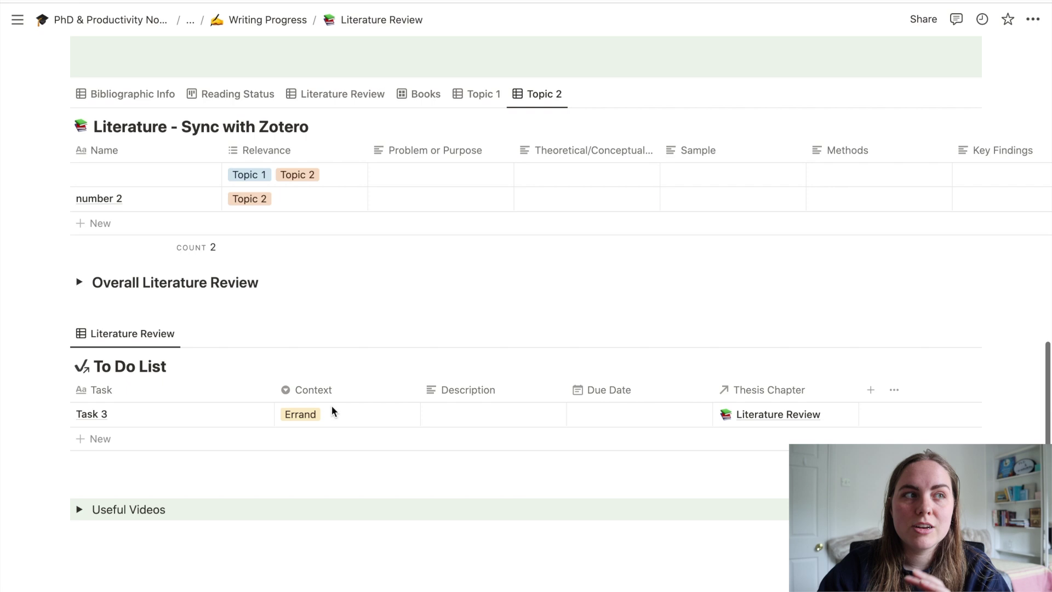
scroll(331, 405, up, 4)
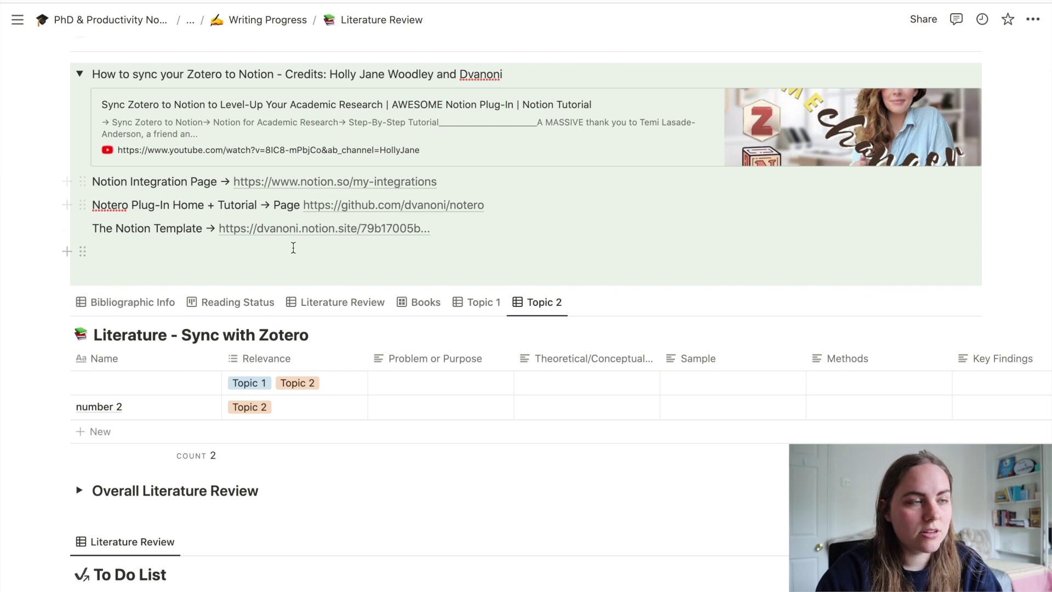
scroll(301, 212, up, 1)
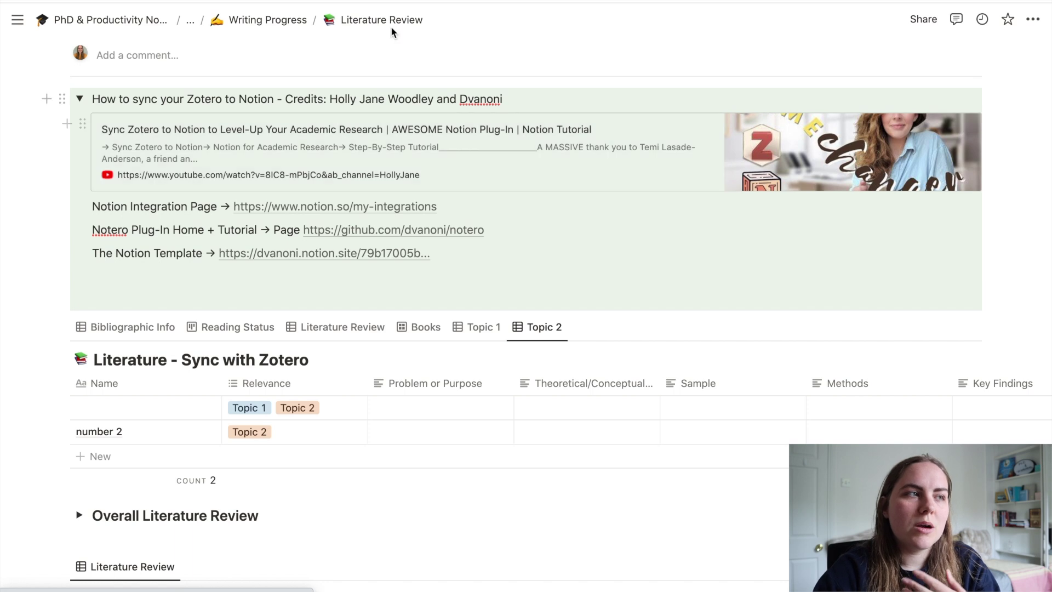
Collapse the Zotero sync instructions toggle and look over the rest of the Literature Review page
click(79, 99)
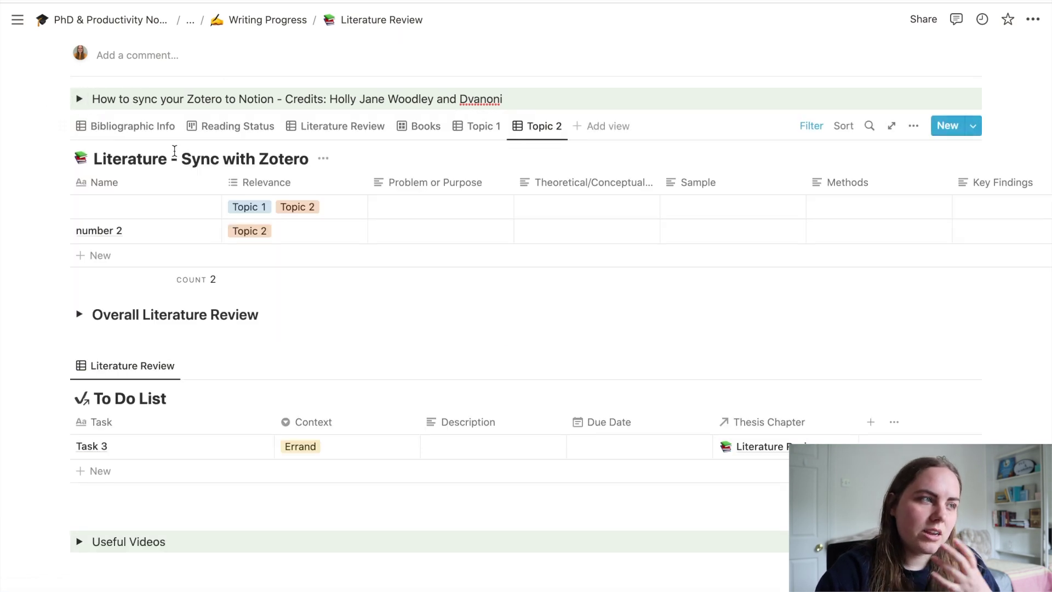
scroll(154, 193, down, 1)
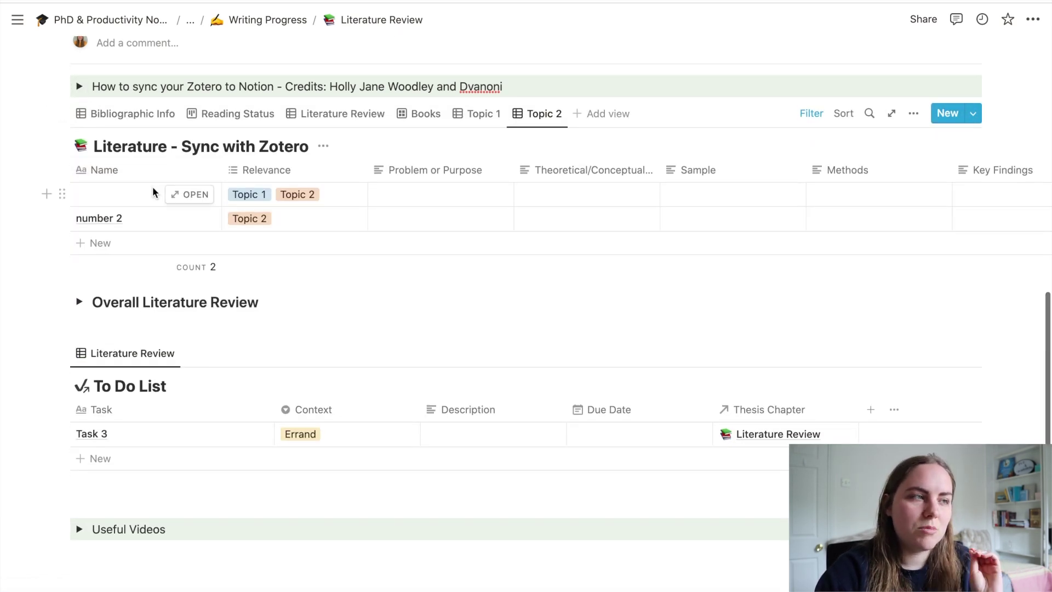
scroll(154, 192, up, 4)
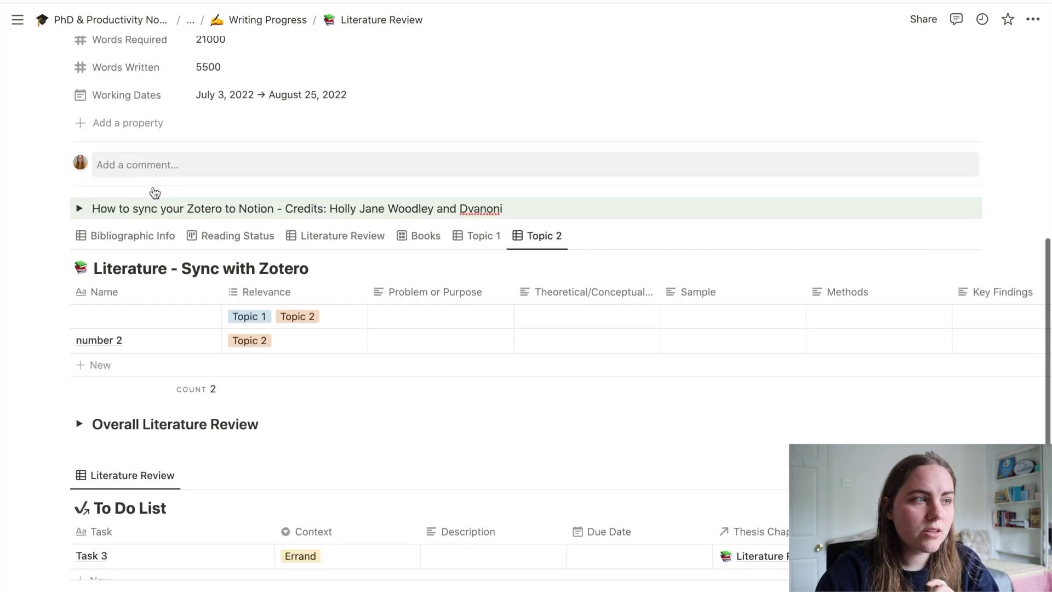
scroll(152, 186, down, 2)
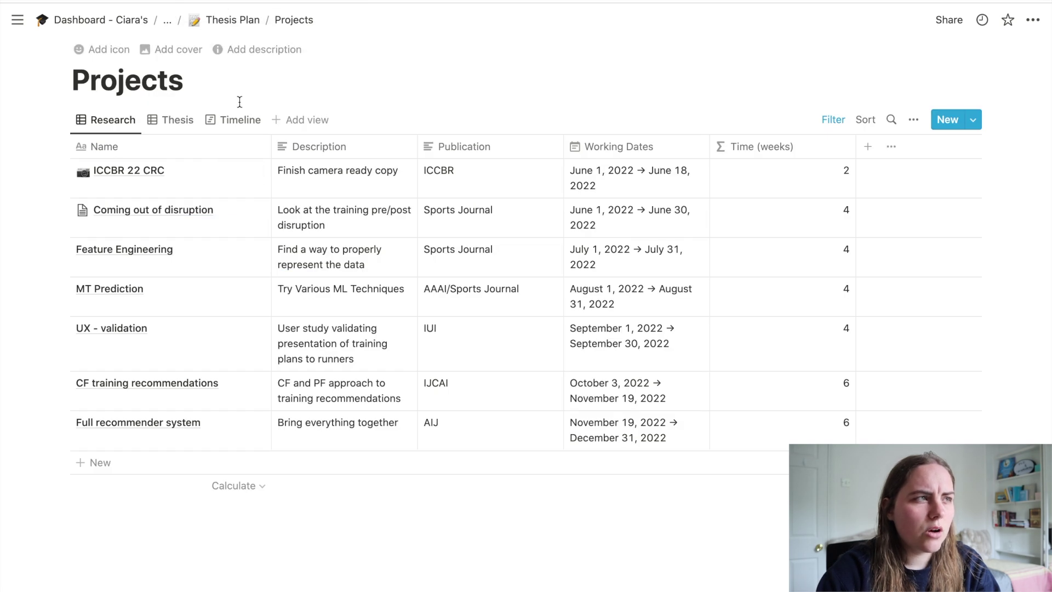
Show the Thesis view of the Projects database and open the 2. Literature Review chapter as a full page
click(174, 119)
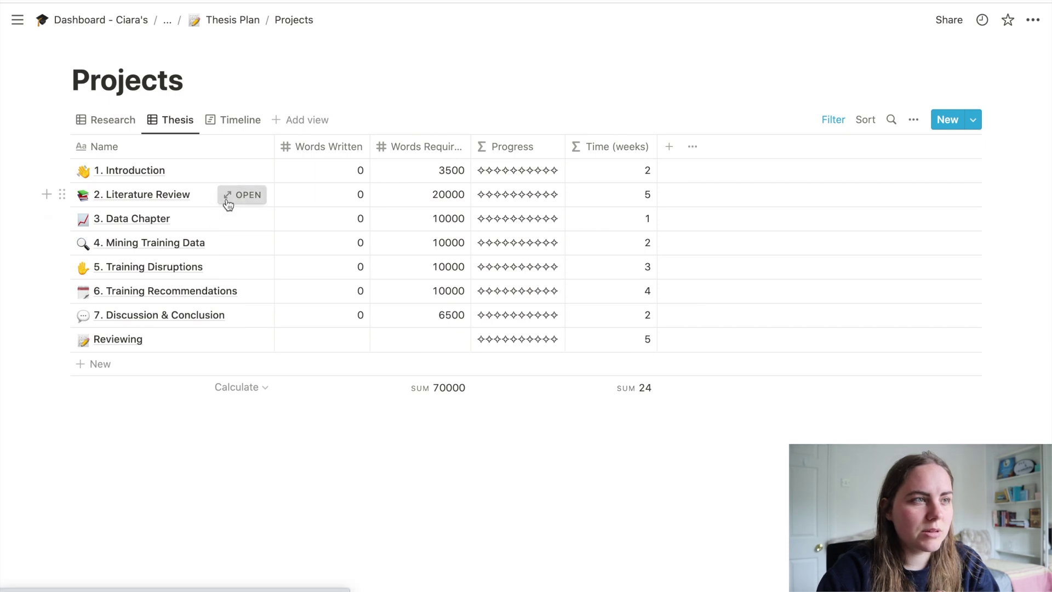
click(228, 202)
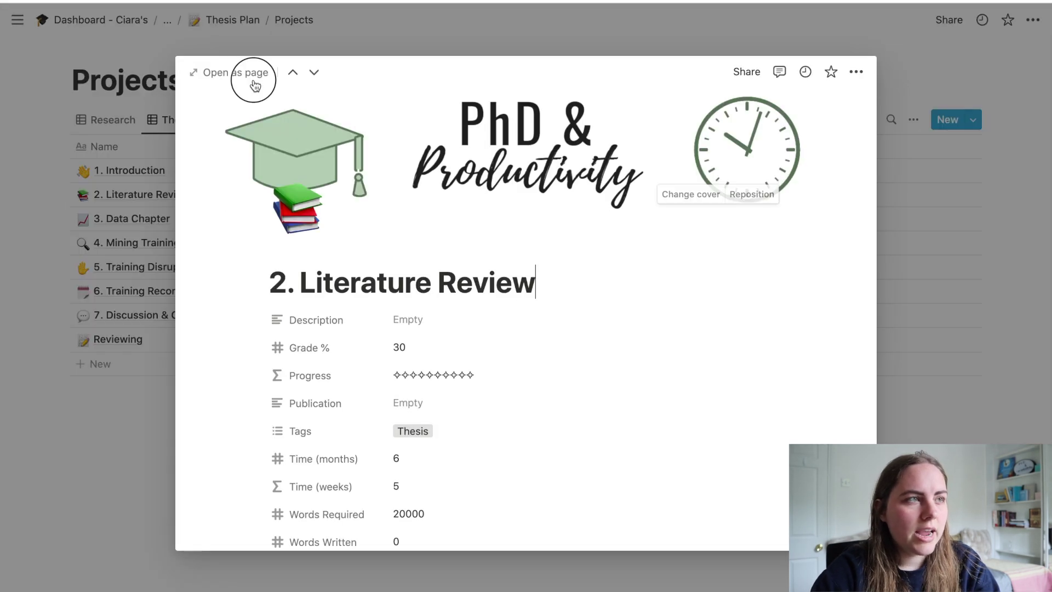
click(253, 82)
Examine the Zotero-synced literature table across its columns, from Reading Status and Authors to Zotero URI and Full Citation
scroll(479, 217, down, 5)
scroll(480, 219, down, 10)
scroll(480, 218, right, 8)
scroll(478, 218, right, 8)
scroll(479, 218, up, 3)
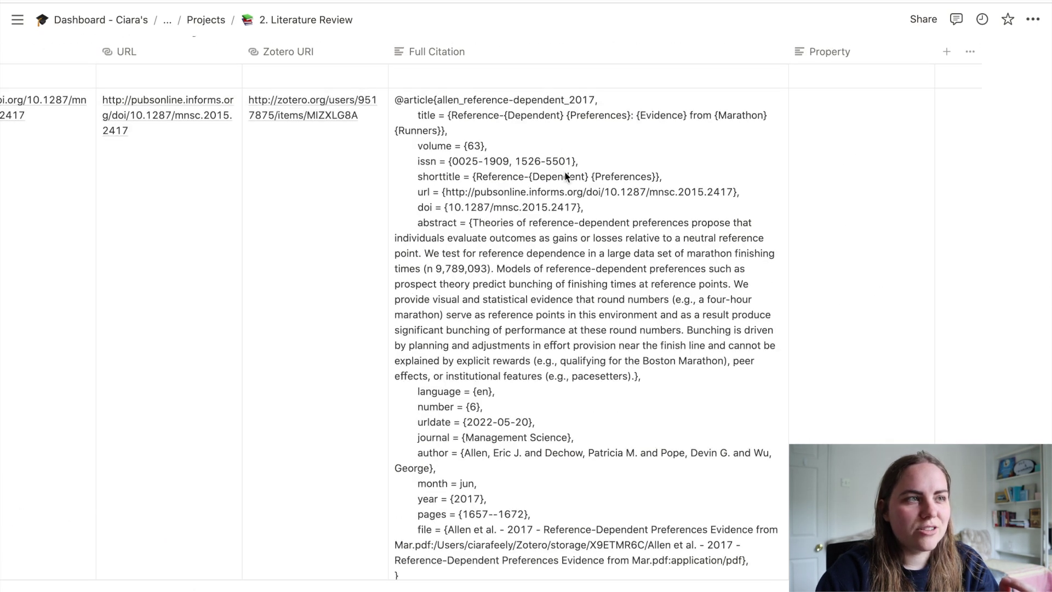
scroll(585, 193, down, 8)
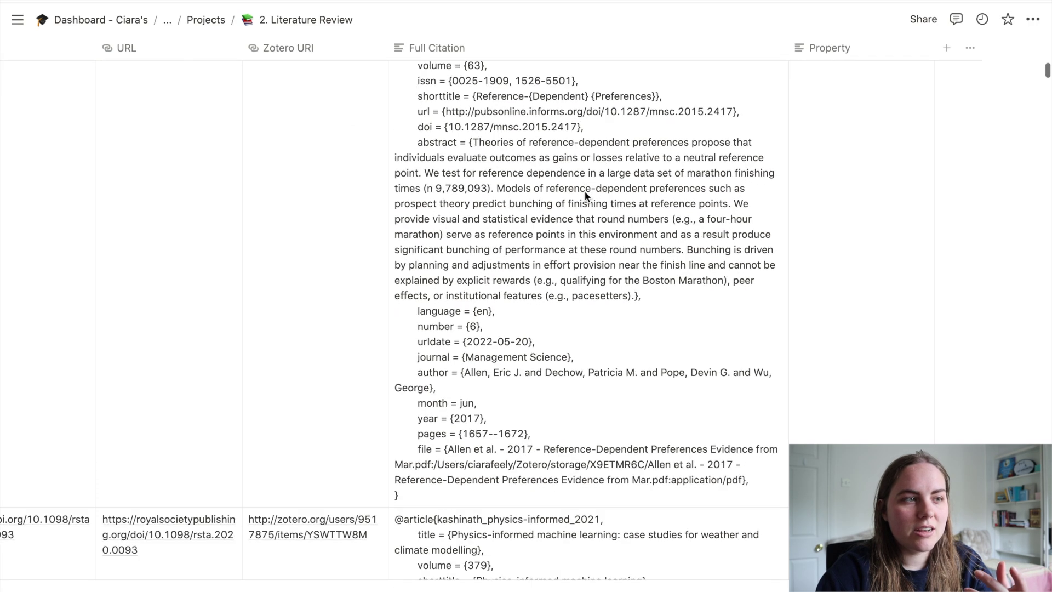
scroll(584, 192, down, 6)
scroll(585, 191, left, 10)
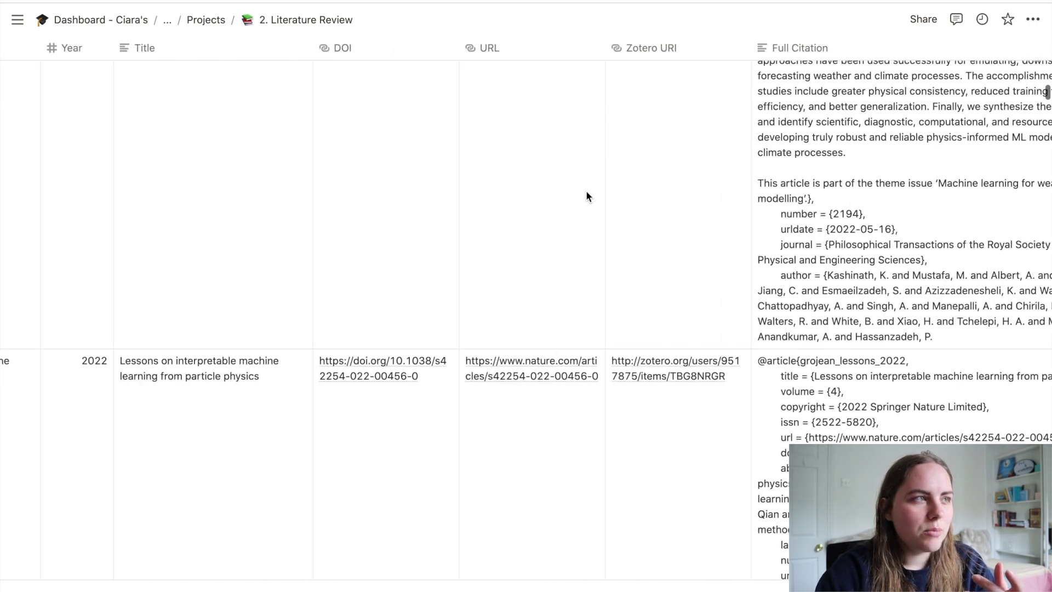
scroll(586, 192, left, 5)
scroll(586, 192, up, 15)
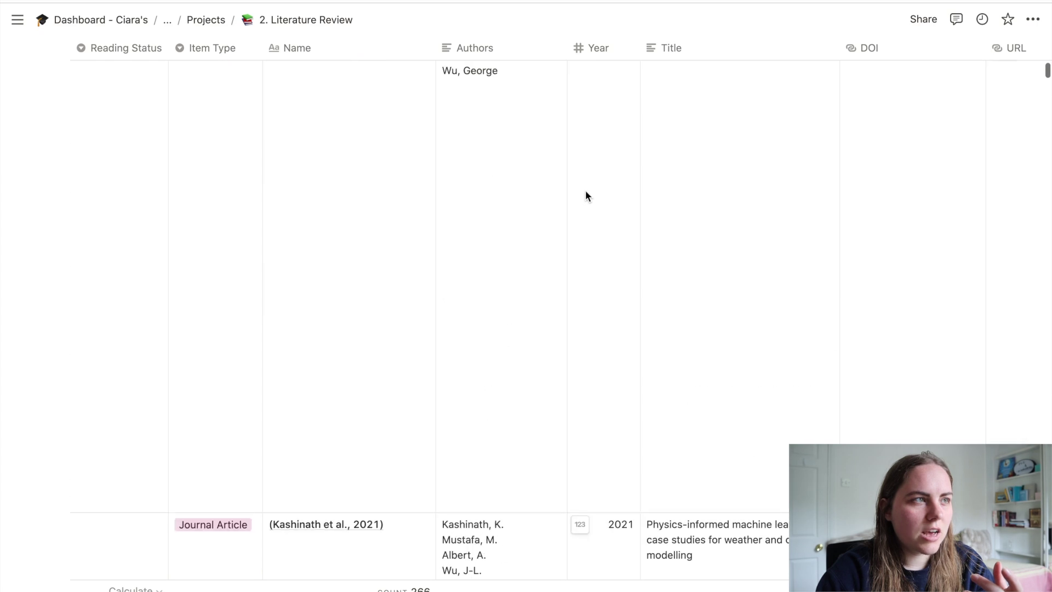
Browse further down the synced literature entries, checking their item types, titles, DOIs and full citations
scroll(564, 187, down, 20)
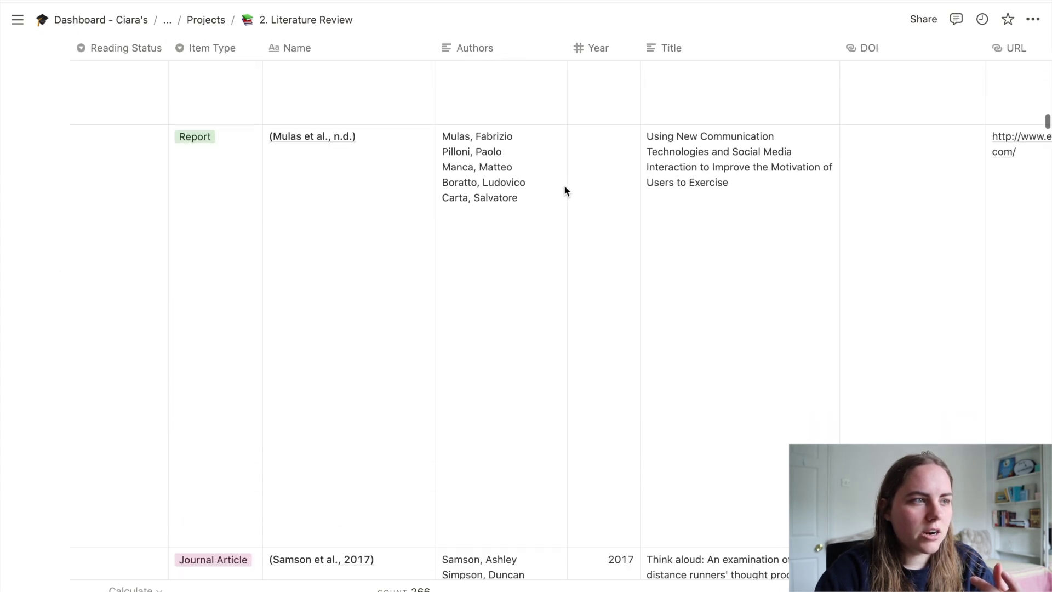
scroll(565, 187, down, 1)
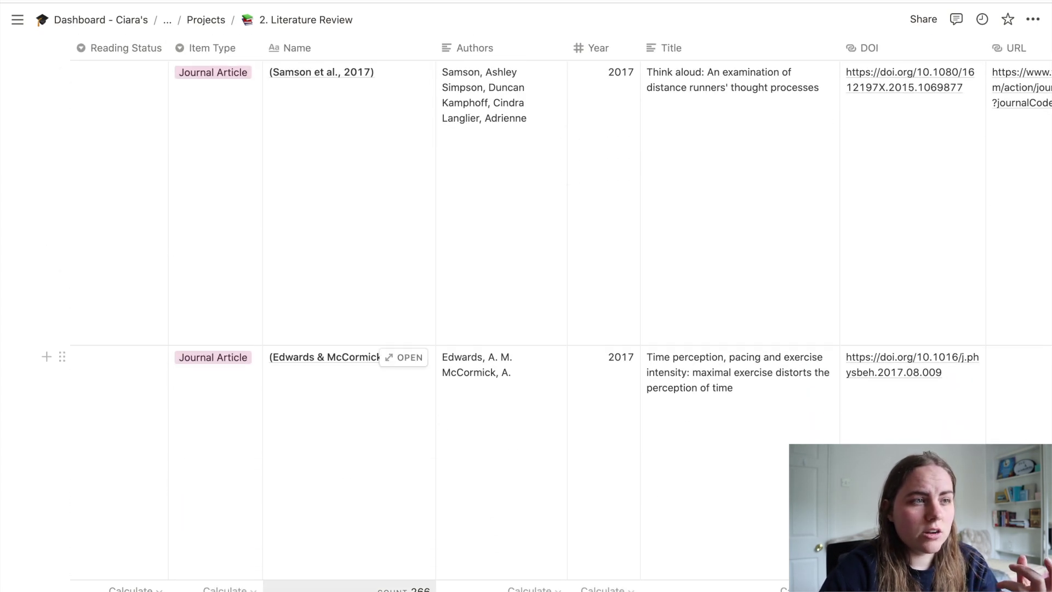
scroll(635, 460, right, 15)
scroll(635, 463, down, 10)
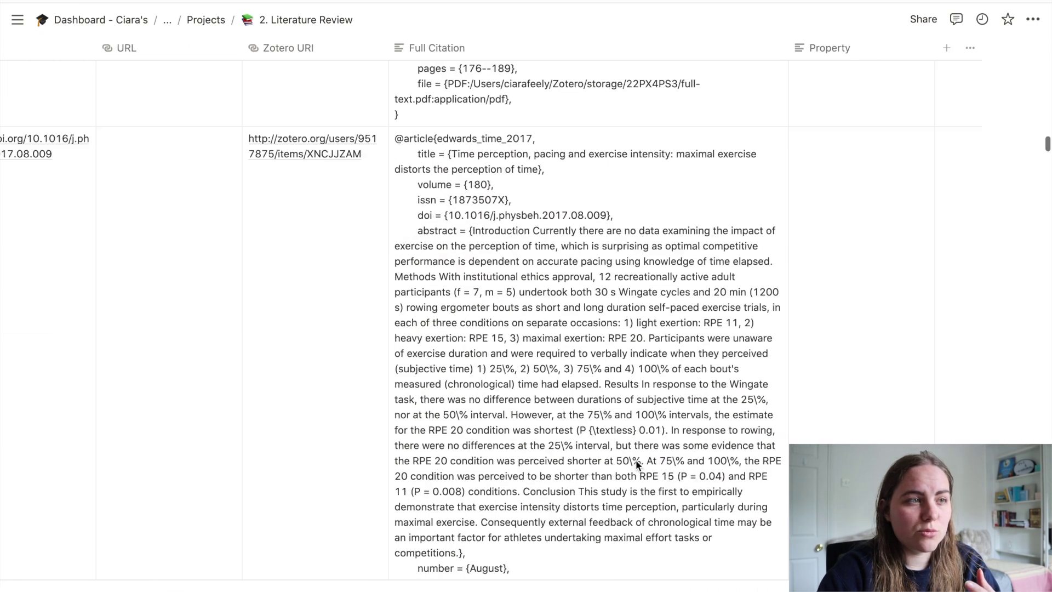
scroll(636, 462, left, 15)
scroll(209, 247, up, 20)
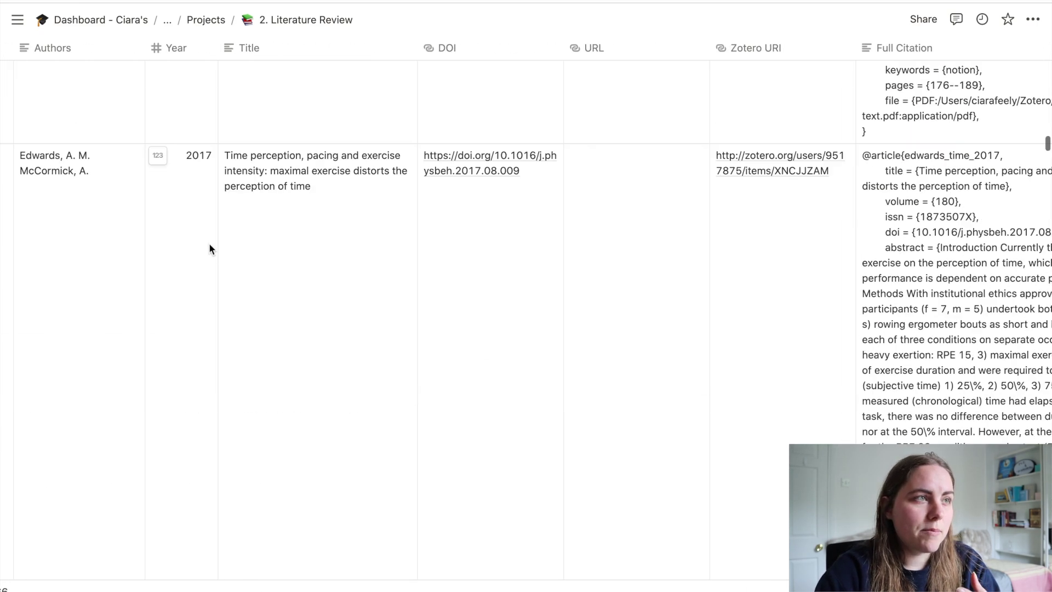
Show the Literature Review view of the synced literature table and examine its columns from Relevance to Related References
scroll(209, 247, up, 15)
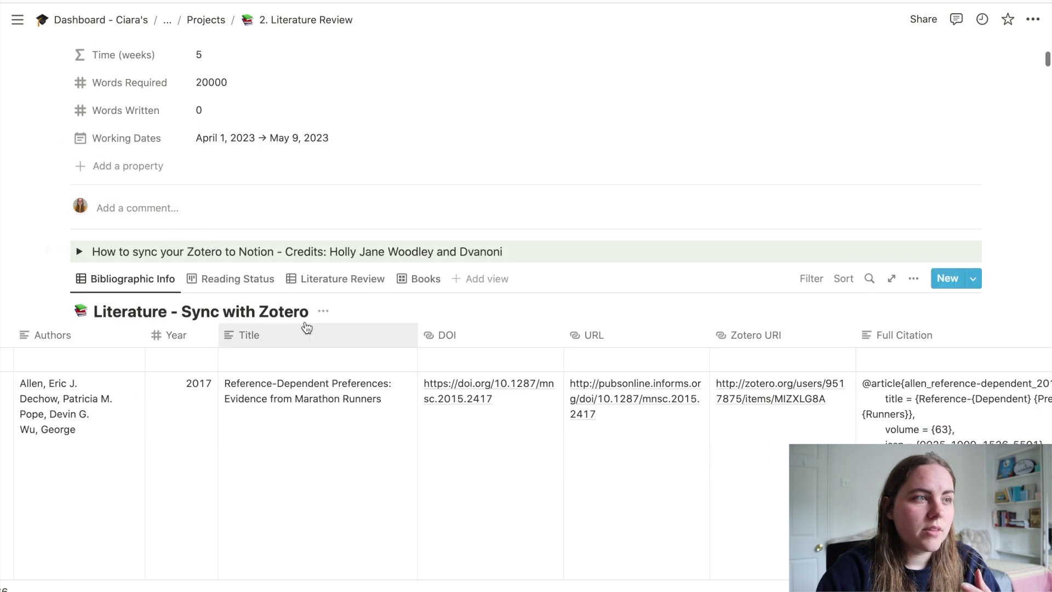
click(307, 278)
scroll(428, 361, right, 10)
scroll(427, 361, left, 10)
scroll(427, 361, right, 10)
scroll(427, 363, left, 10)
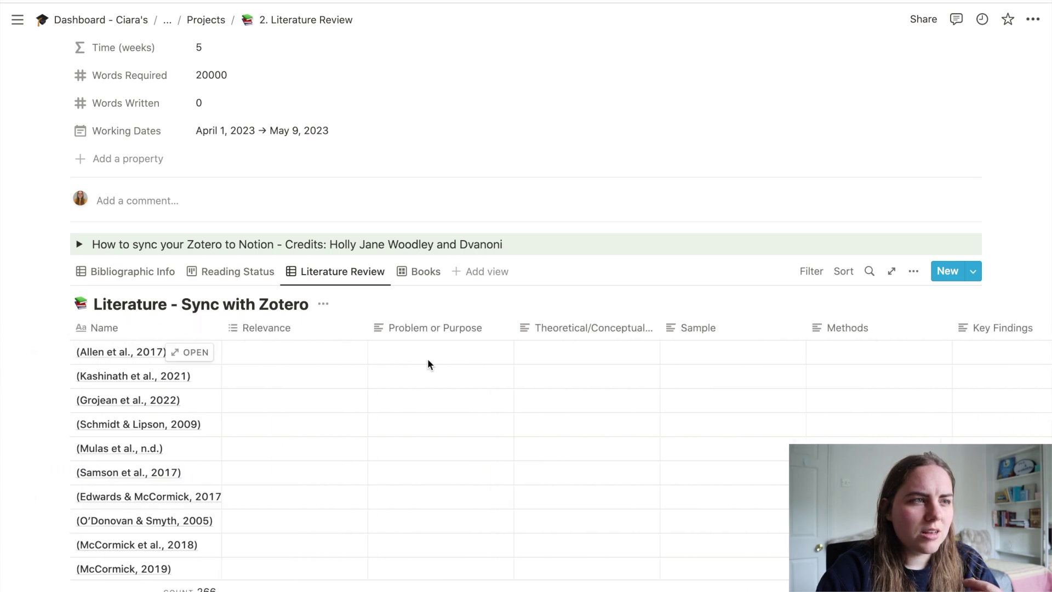
scroll(585, 333, right, 10)
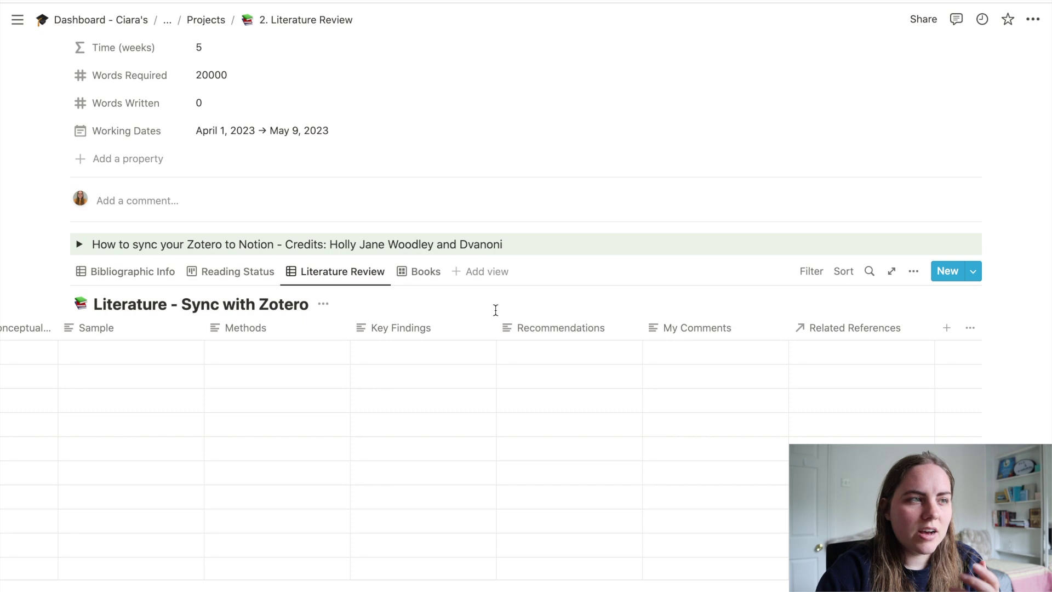
scroll(479, 389, left, 10)
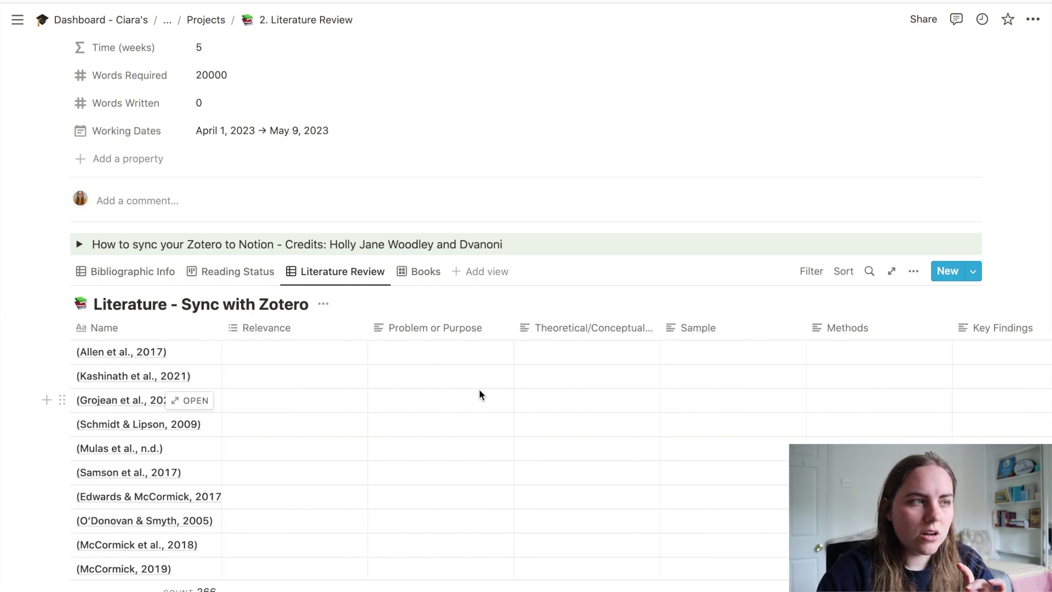
scroll(478, 390, down, 15)
scroll(479, 389, down, 5)
scroll(478, 389, up, 20)
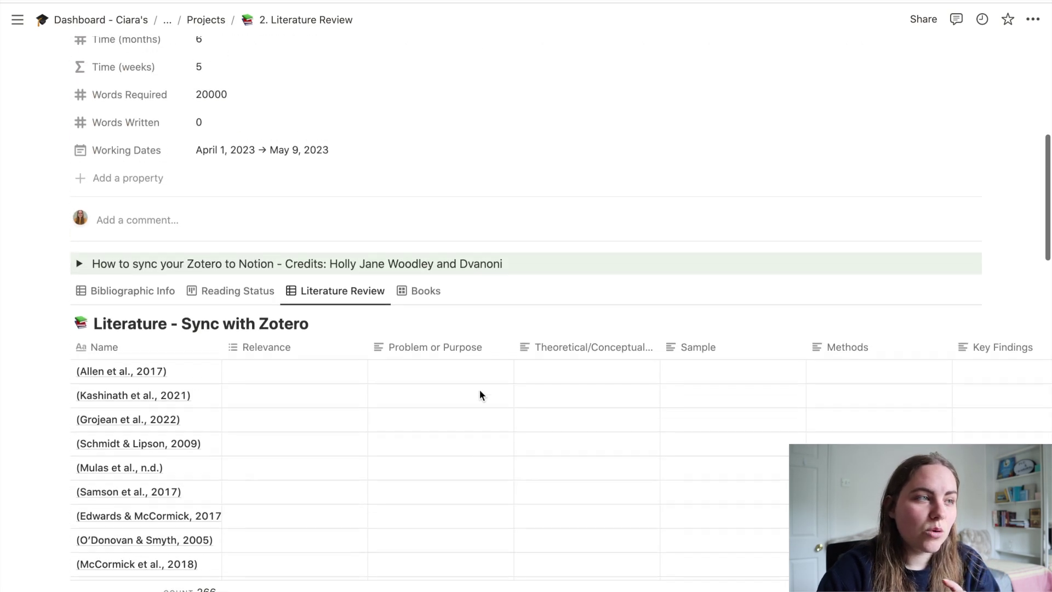
scroll(479, 395, up, 2)
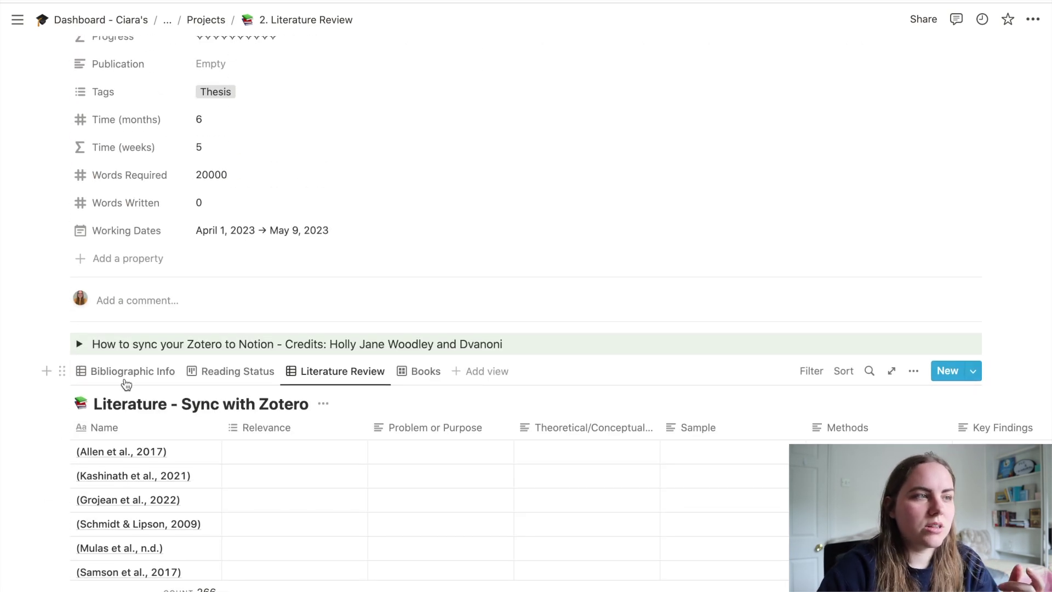
Return to the Writing Progress Literature Review page, expand the Overall Literature Review toggle to check its topic outline, and collapse it
mouse_move(17, 19)
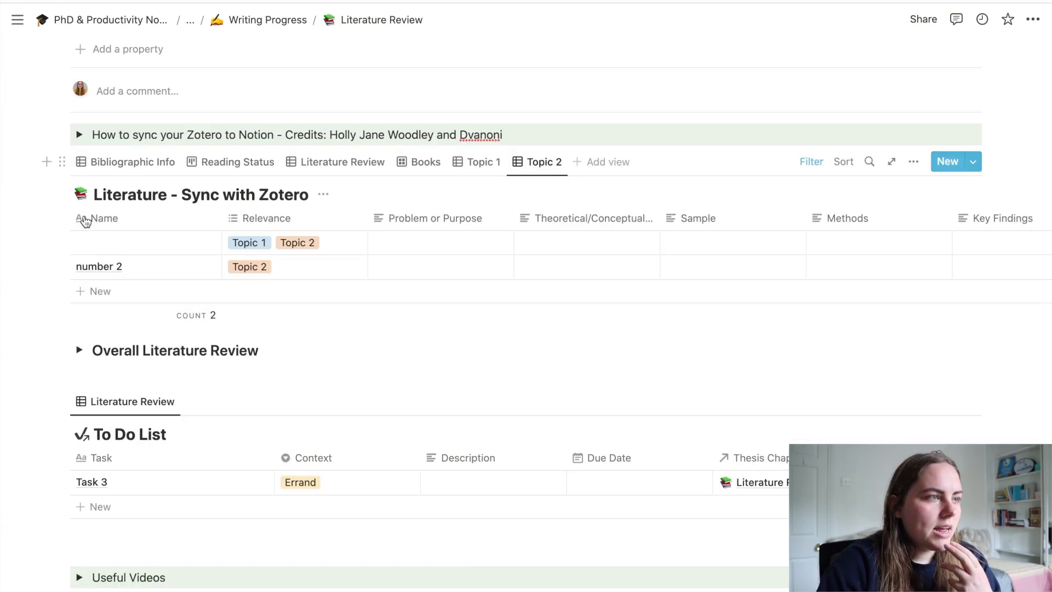
click(80, 349)
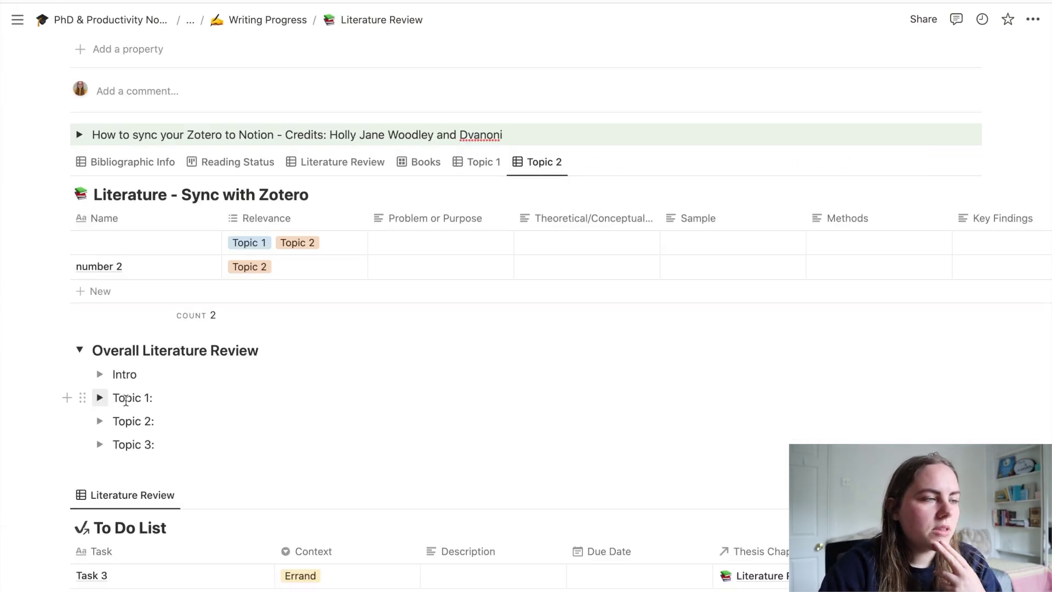
scroll(213, 466, up, 1)
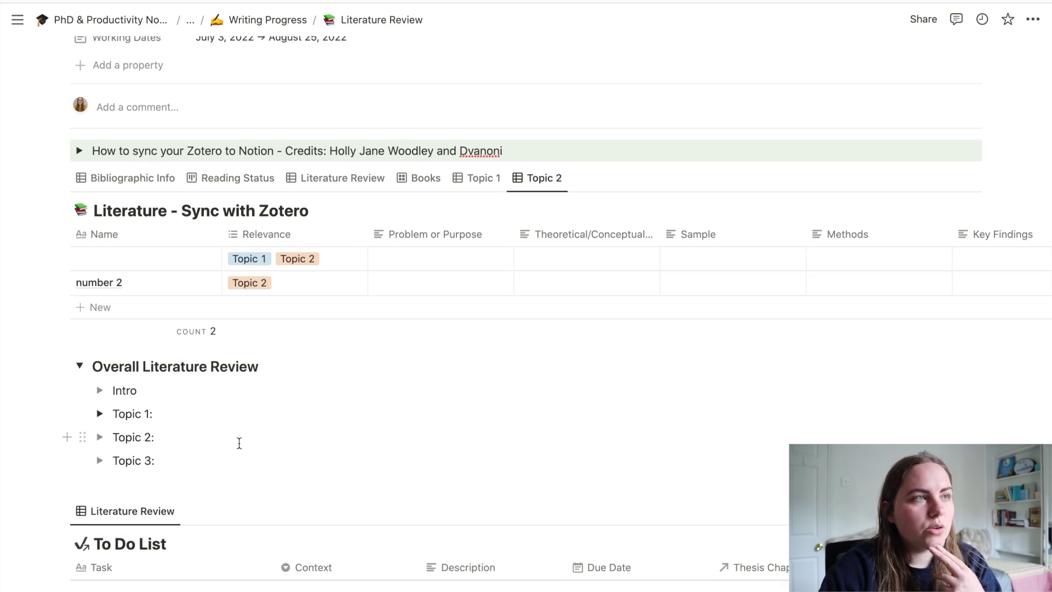
scroll(240, 443, down, 3)
scroll(237, 443, up, 2)
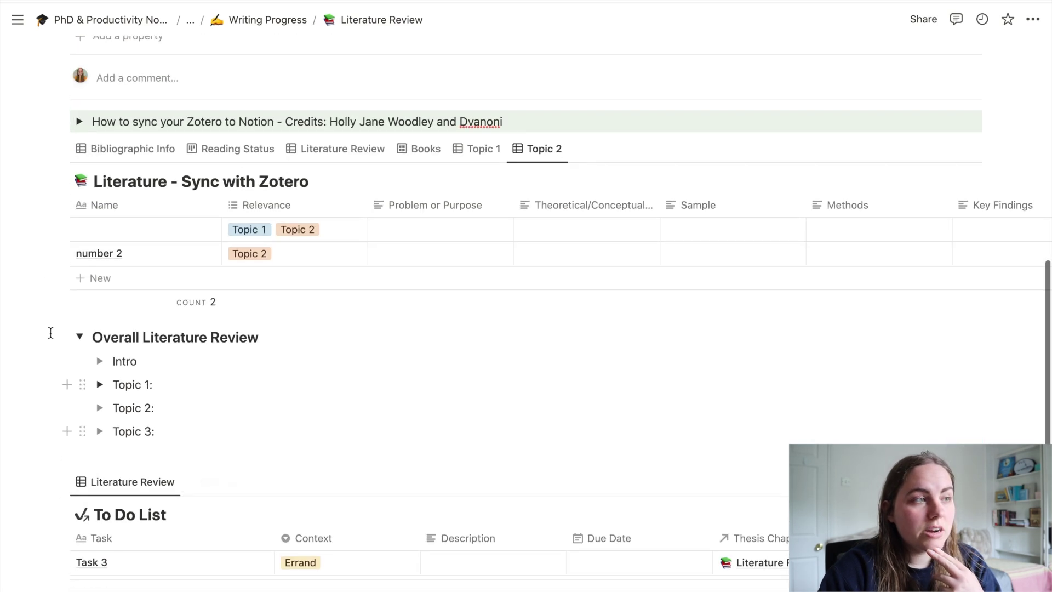
click(80, 336)
scroll(186, 336, up, 2)
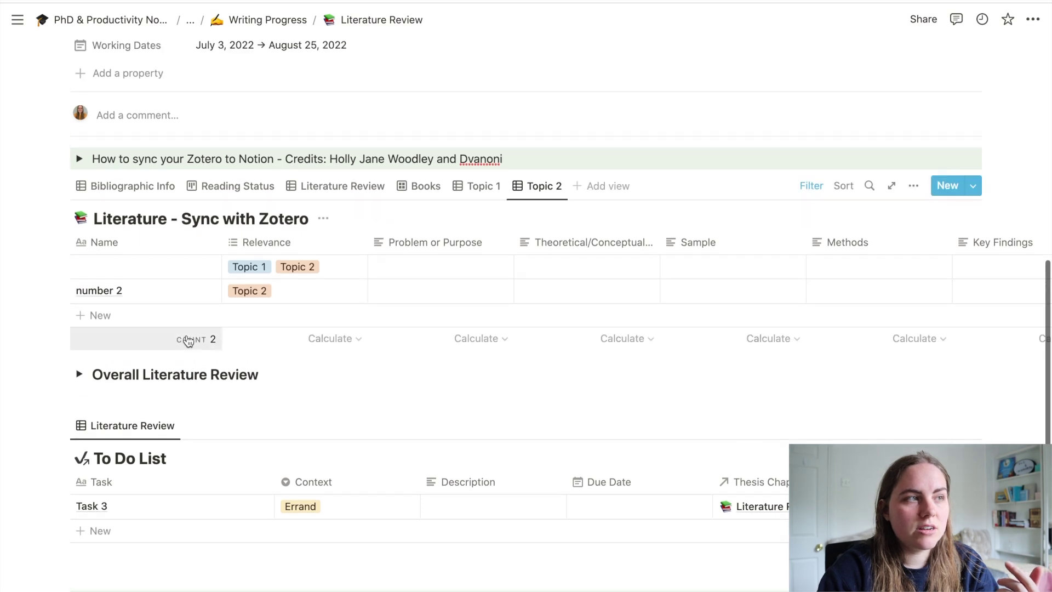
Examine the To Do List table on the Literature Review chapter page, including its Context and Thesis Chapter columns
scroll(187, 338, down, 7)
scroll(187, 341, up, 2)
scroll(187, 341, down, 1)
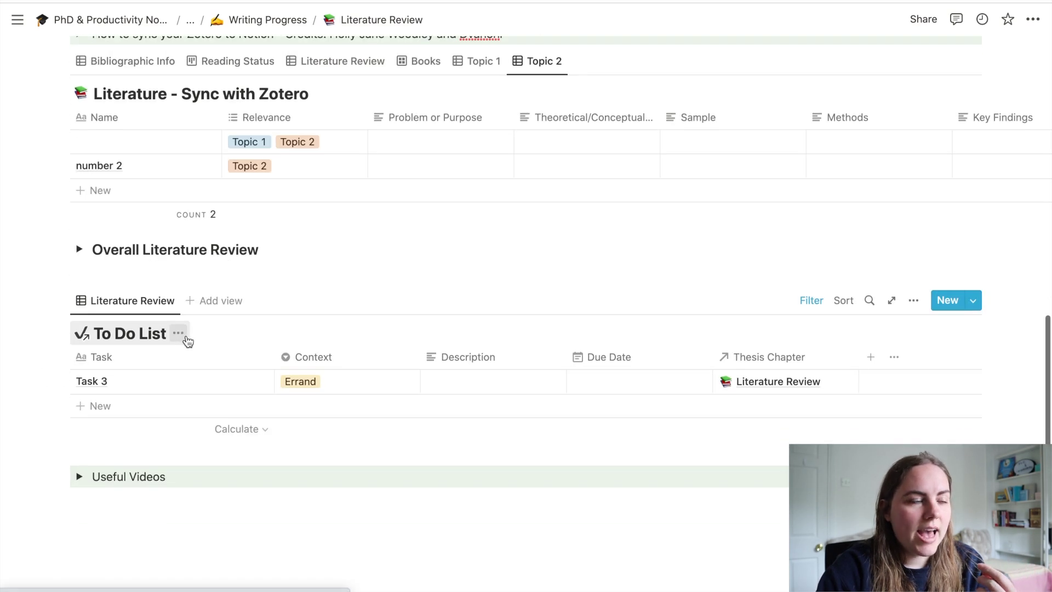
scroll(178, 335, up, 2)
mouse_move(1, 359)
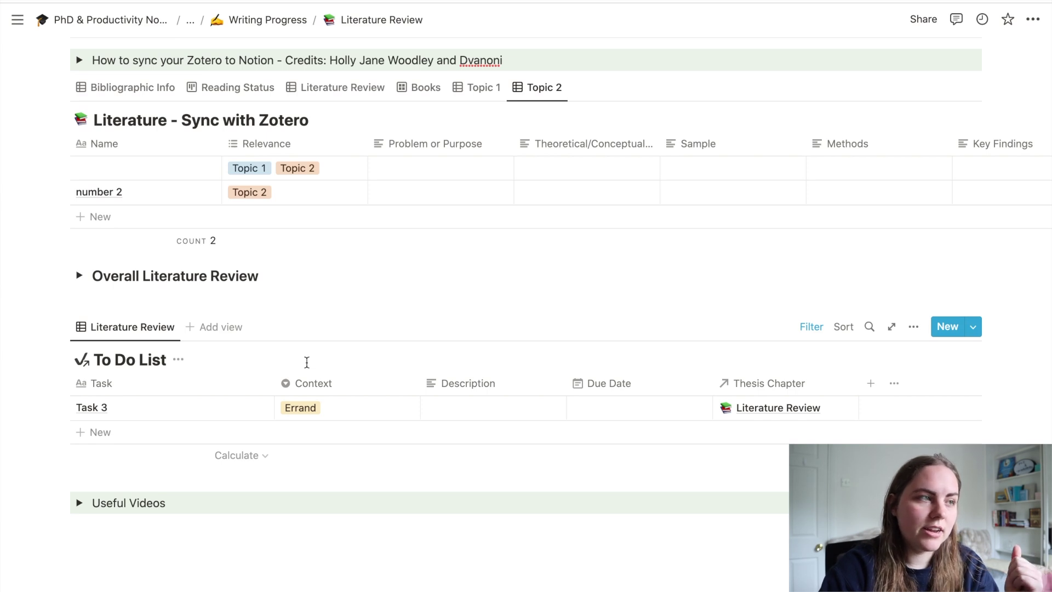
Expand the Useful Videos toggle to view the embedded literature review videos, and collapse it again
scroll(91, 355, down, 2)
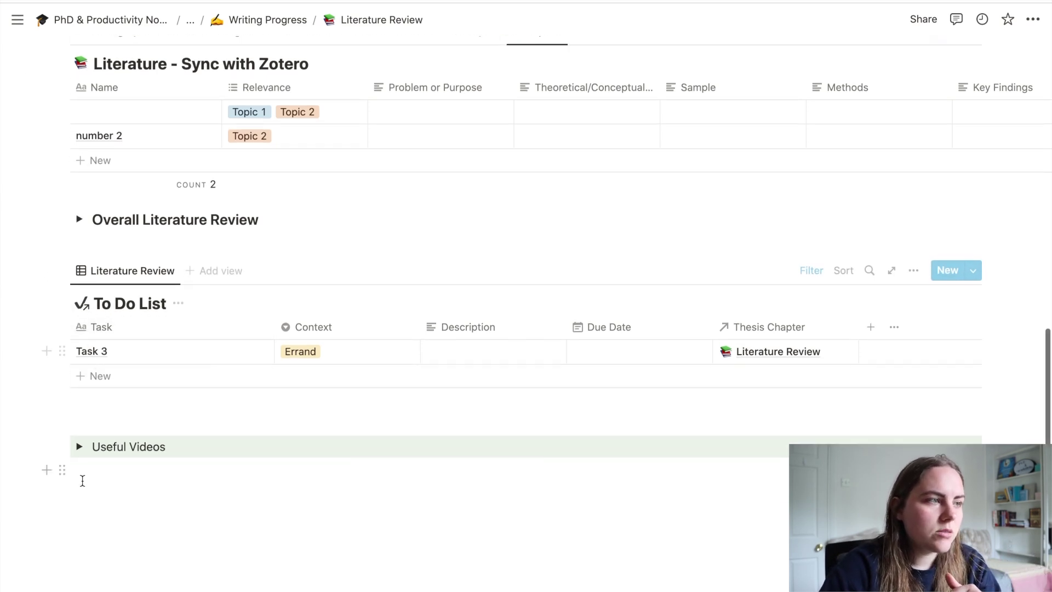
click(79, 446)
scroll(77, 436, down, 3)
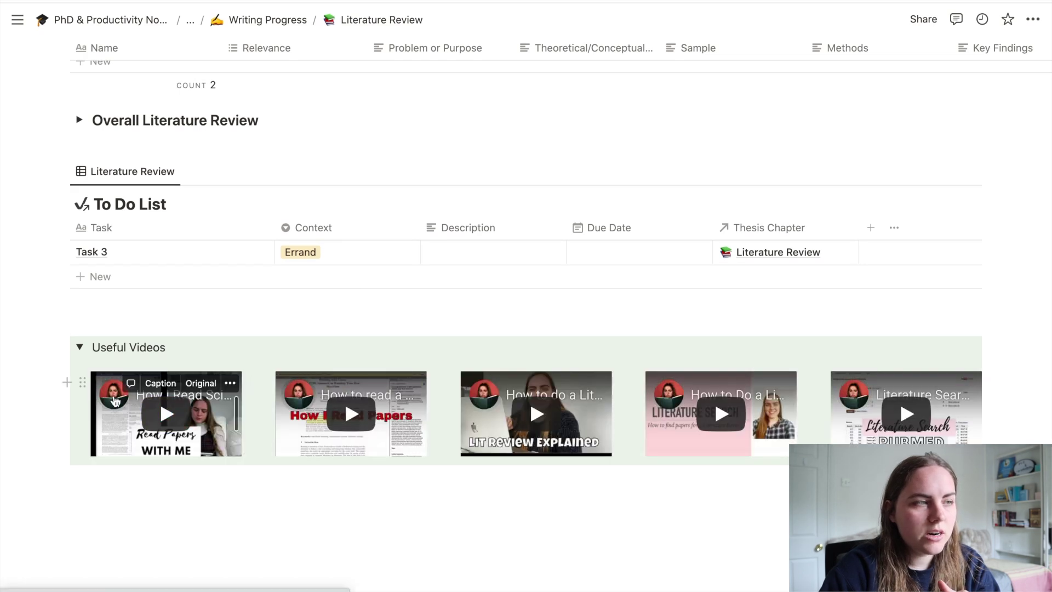
click(79, 348)
scroll(77, 356, up, 5)
Go back to Thesis Template 2.0, close the Literature Review page preview and bring up the Research Diary
mouse_move(17, 20)
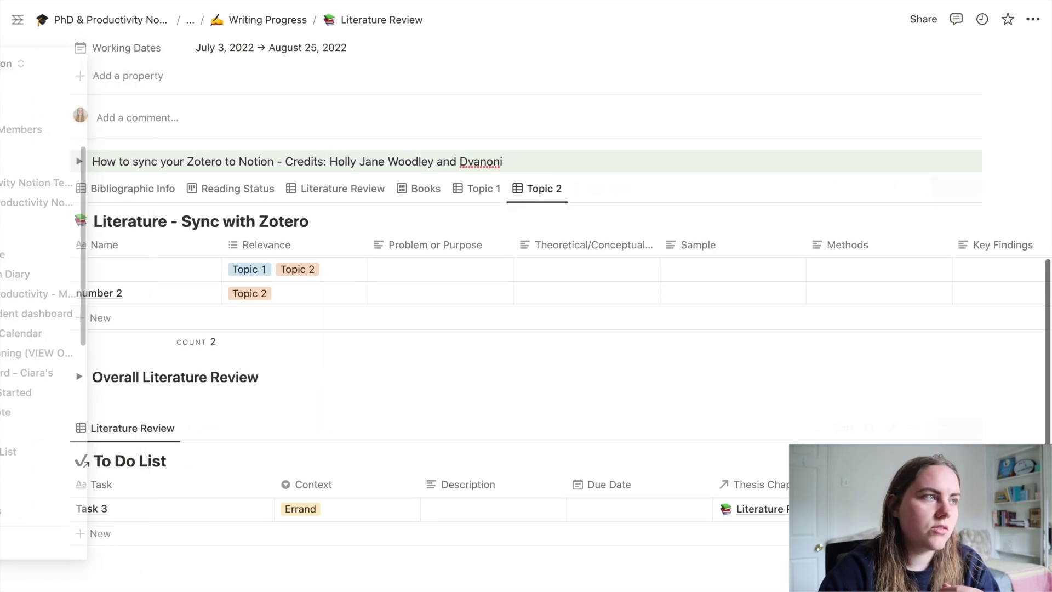
key(super+bracketleft)
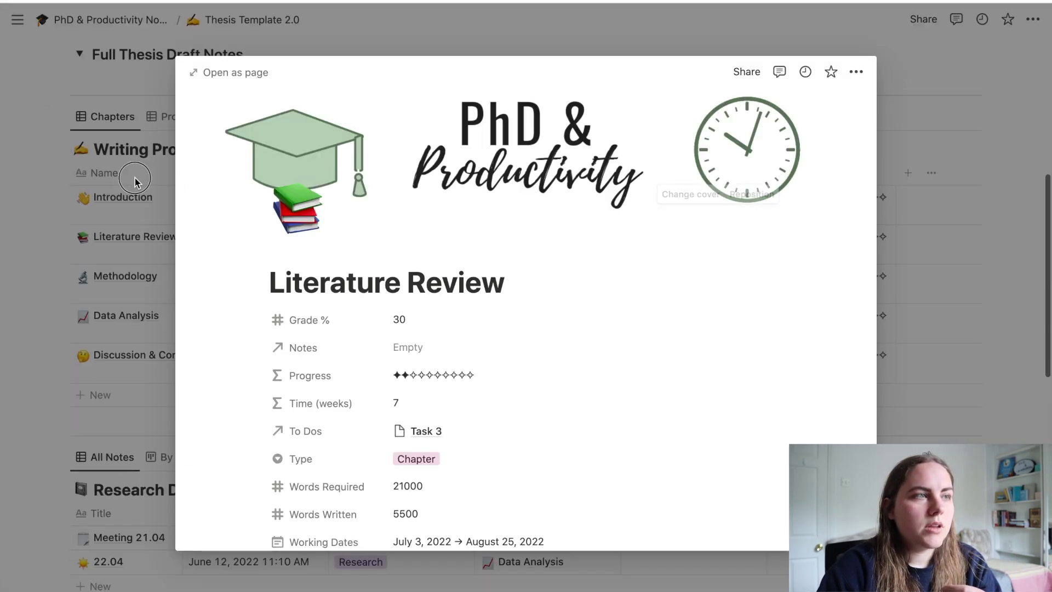
click(134, 176)
scroll(246, 318, down, 2)
scroll(294, 345, down, 5)
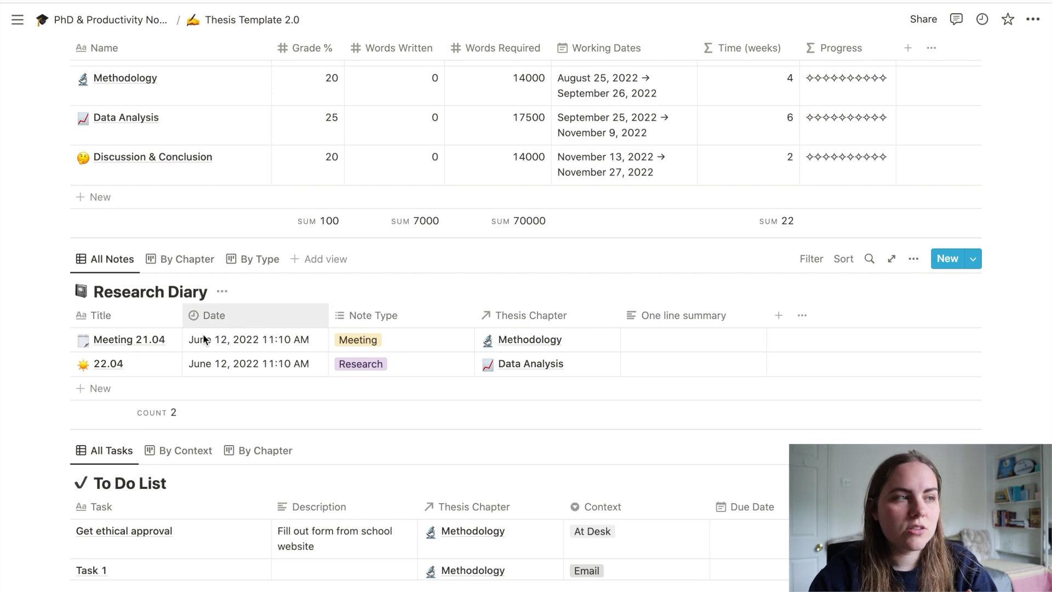
Add a Research Diary entry from the Meeting Notes template and look through its sections from Topic of Meeting to Notes
click(134, 389)
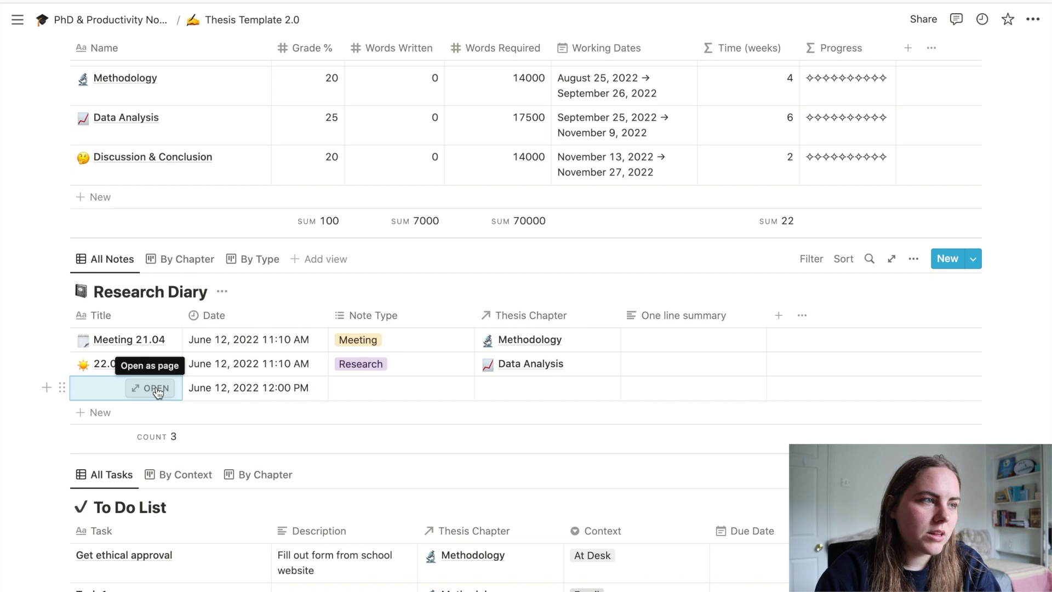
click(158, 389)
scroll(272, 386, down, 1)
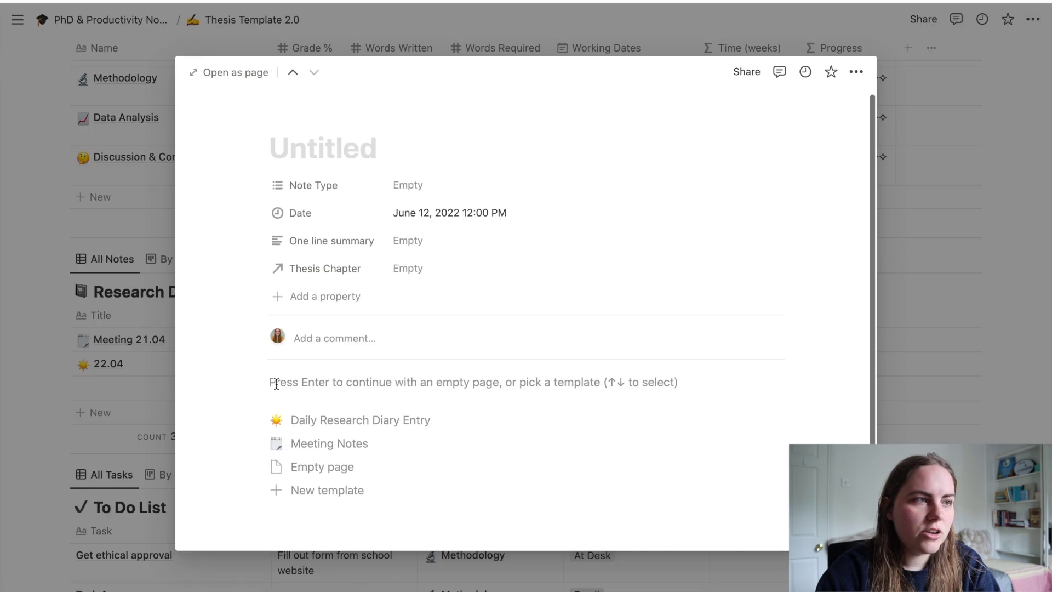
click(316, 432)
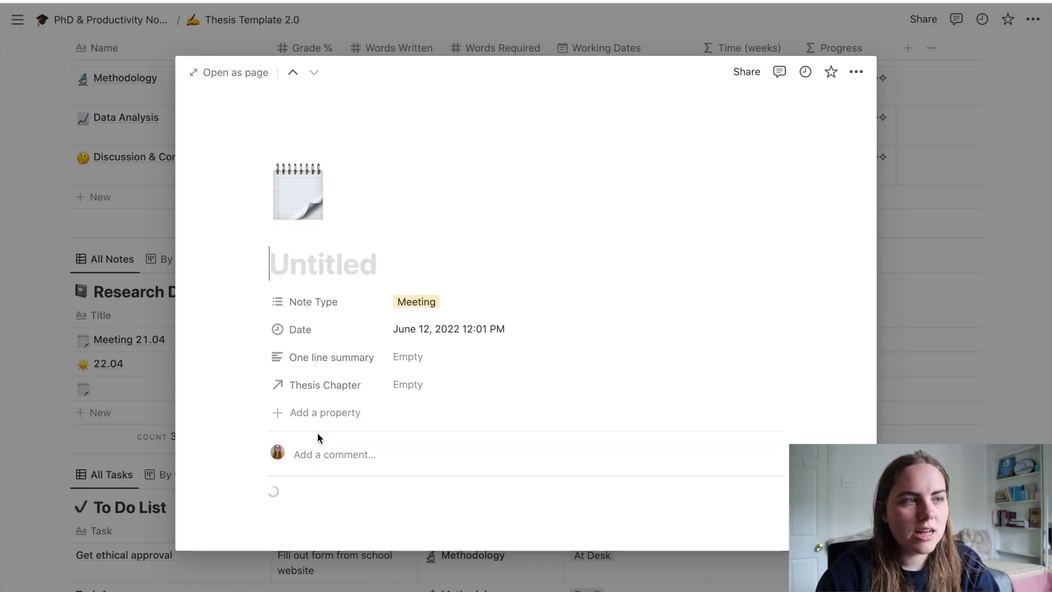
scroll(318, 432, down, 3)
scroll(321, 431, down, 3)
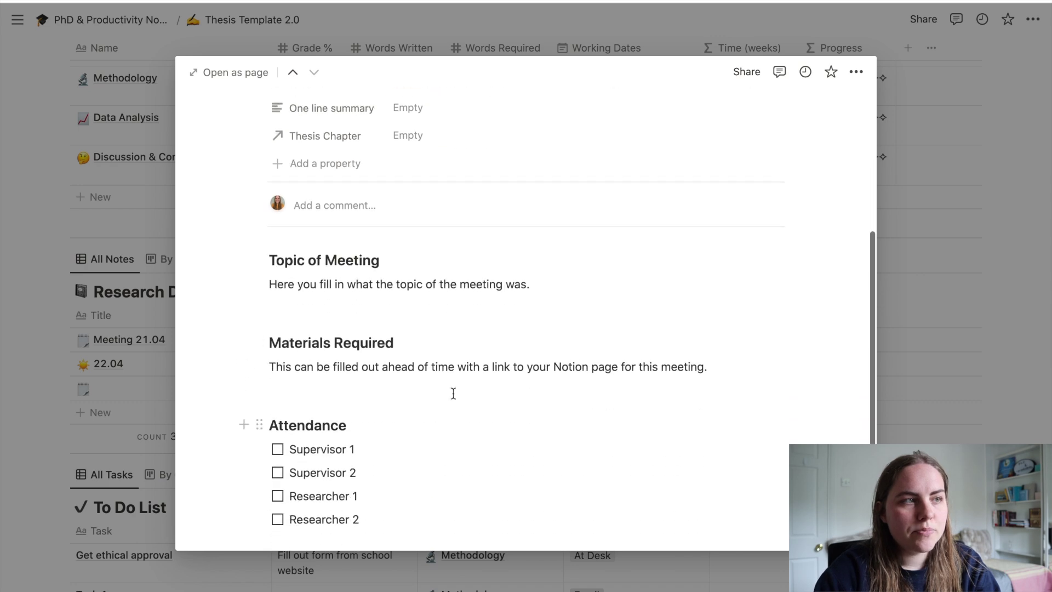
scroll(306, 380, down, 1)
scroll(365, 327, down, 2)
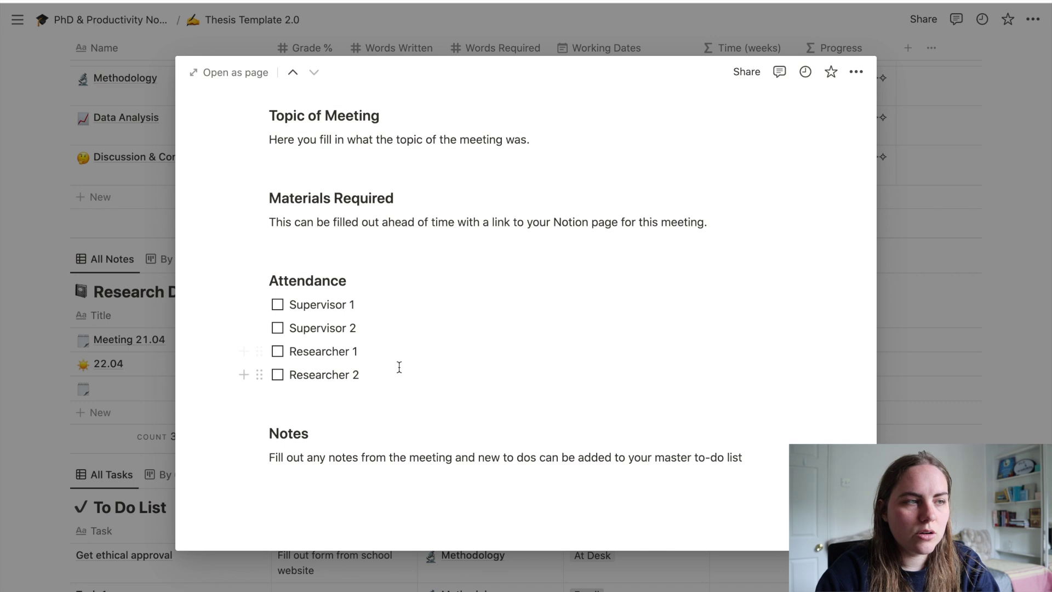
Close the untitled meeting entry and delete it from the Research Diary
click(74, 393)
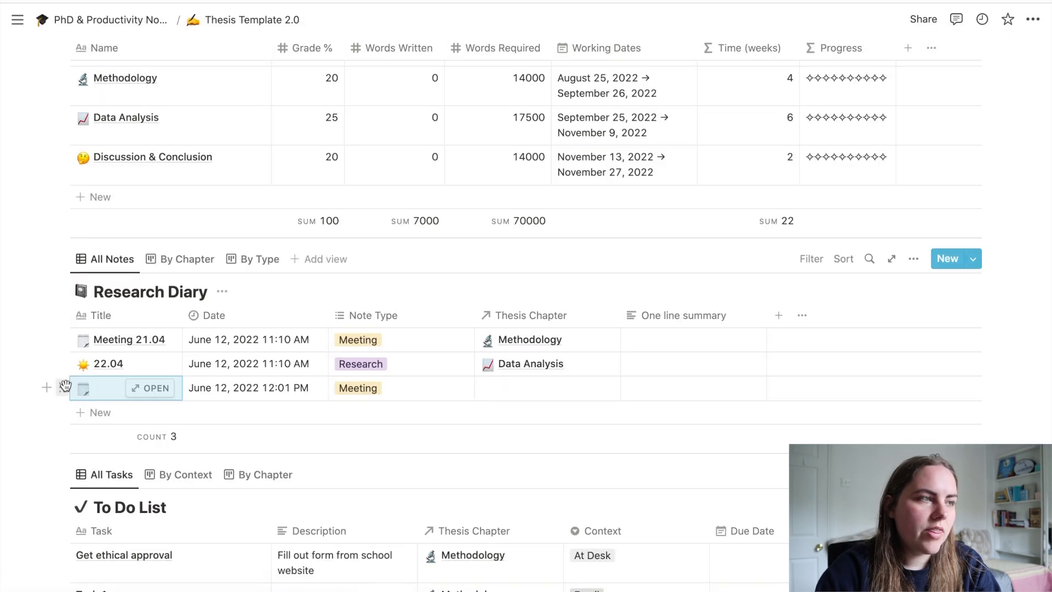
click(62, 387)
click(135, 326)
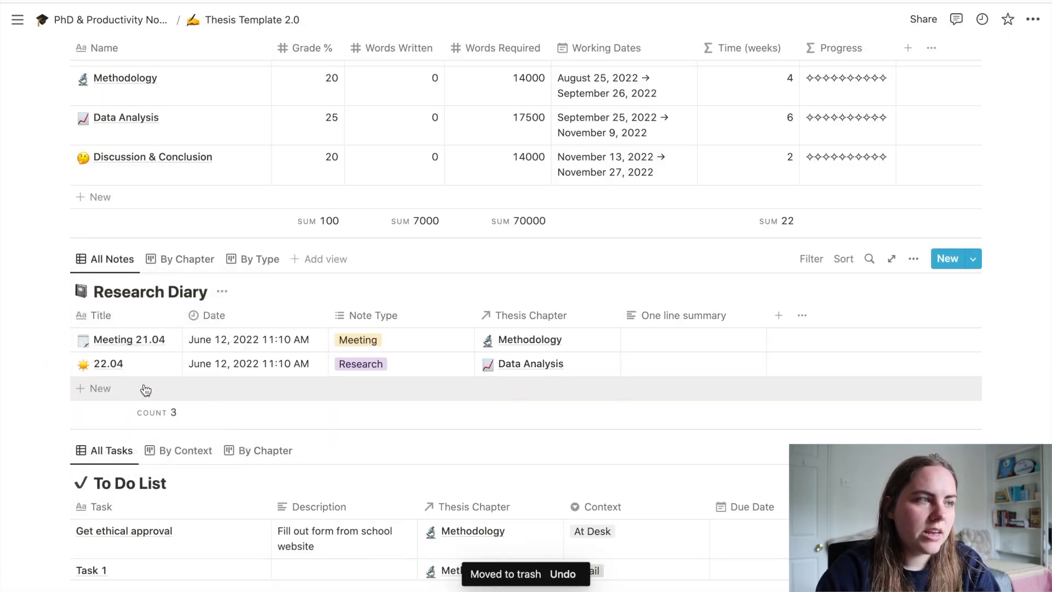
Add a Research Diary entry from the Daily Research Diary Entry template and read its reflection prompts, Challenges and Wins sections
click(123, 388)
click(150, 389)
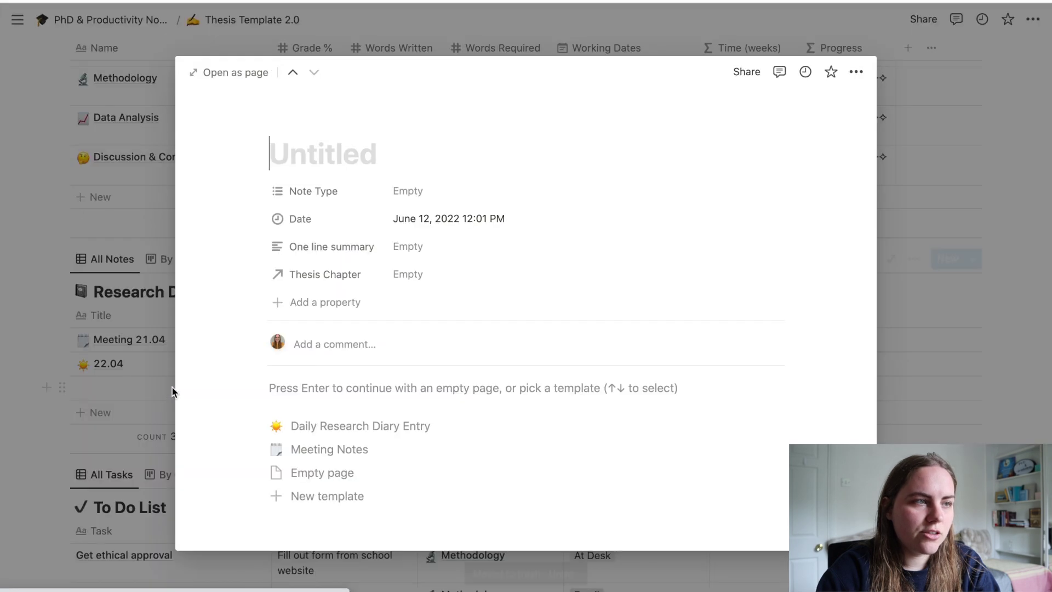
scroll(336, 378, down, 2)
click(327, 338)
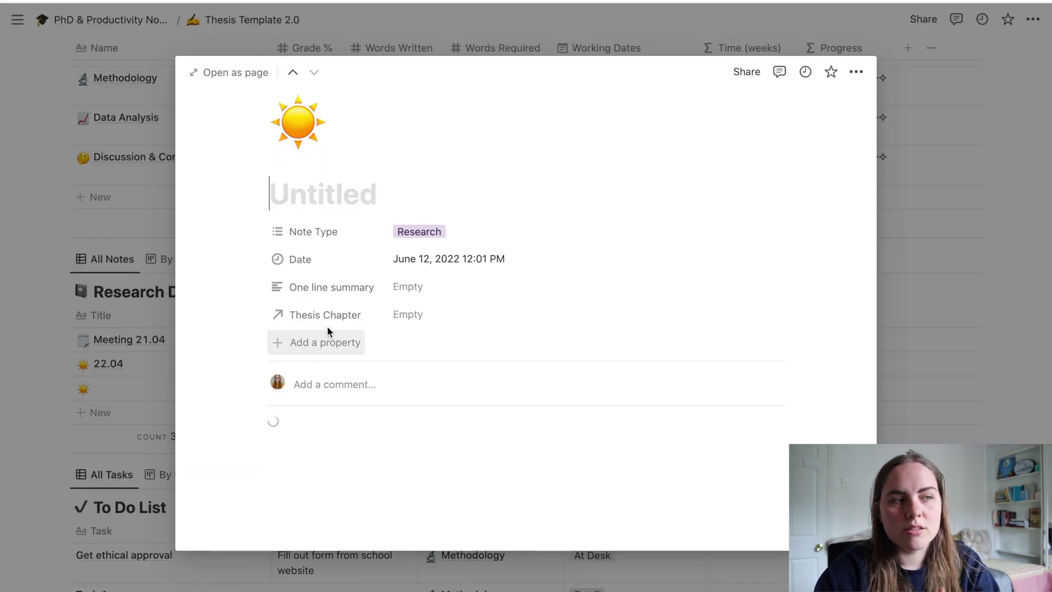
scroll(327, 322, down, 1)
scroll(327, 322, down, 3)
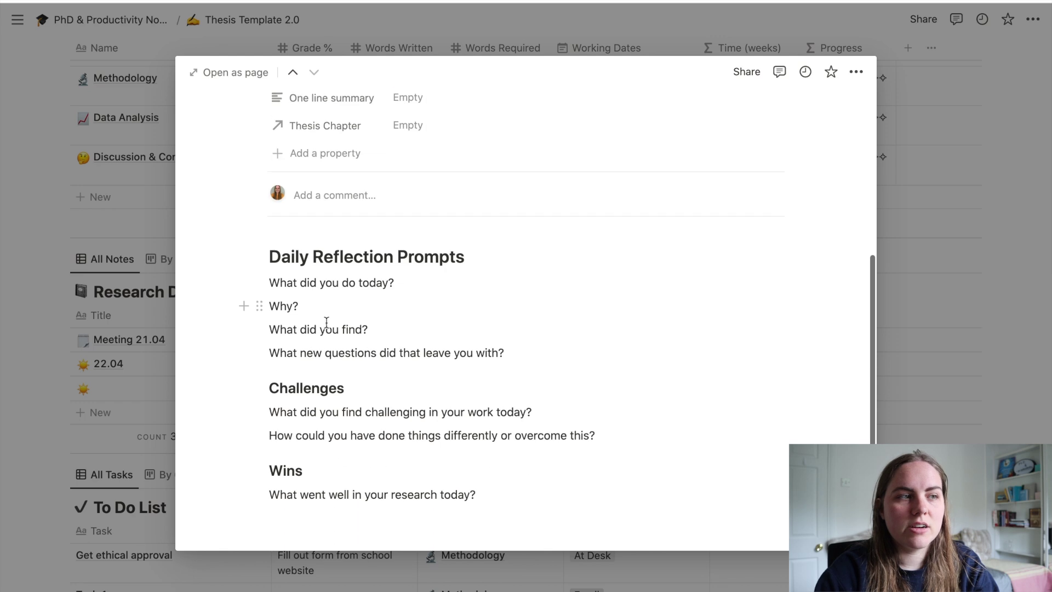
scroll(326, 322, down, 1)
Look over the untitled daily research entry's properties once more and delete the entry
scroll(327, 323, up, 5)
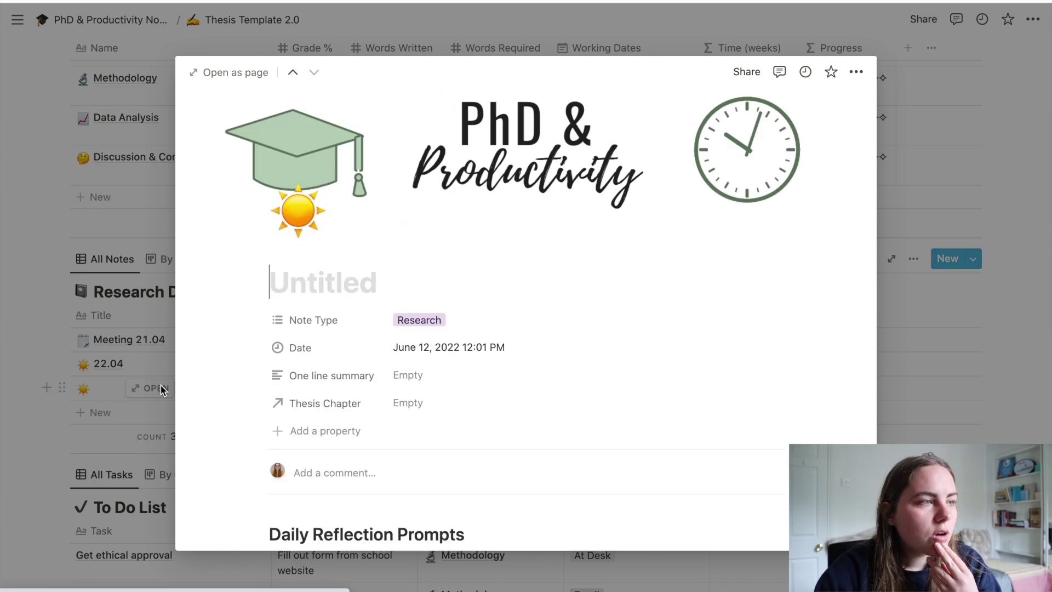
scroll(555, 471, down, 2)
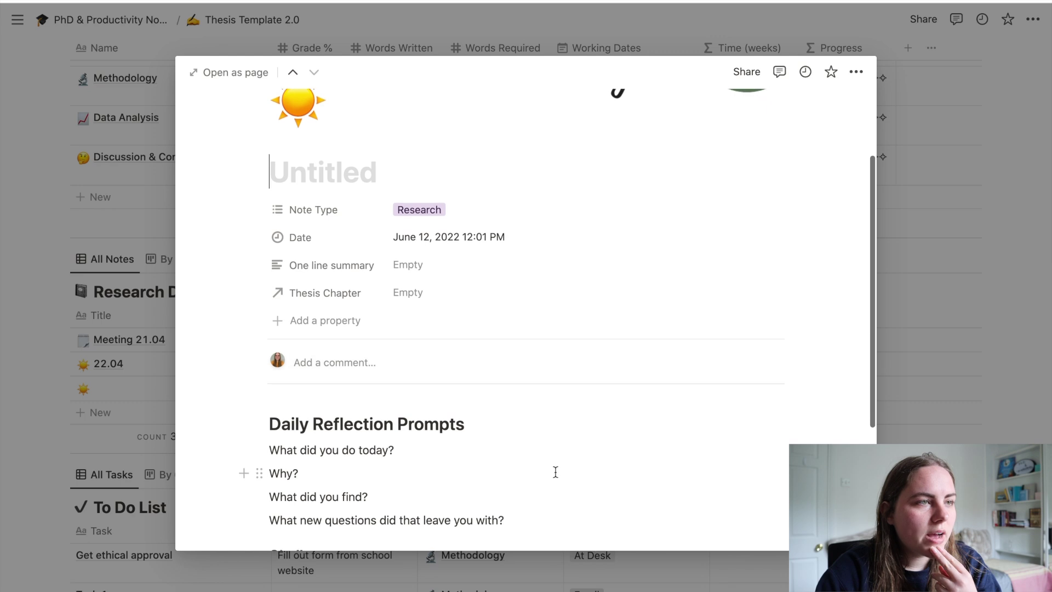
click(855, 73)
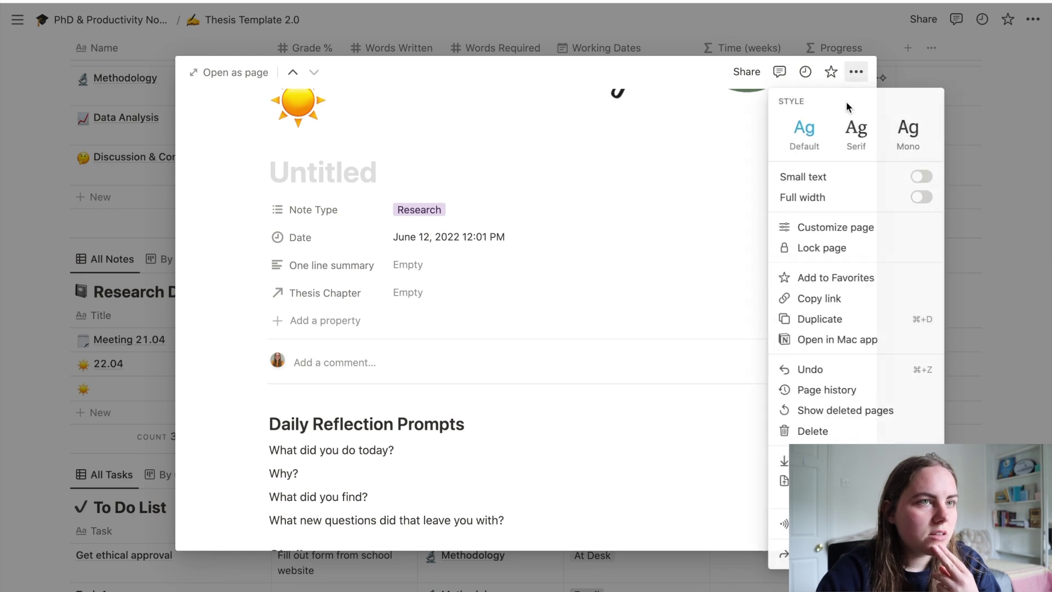
click(840, 432)
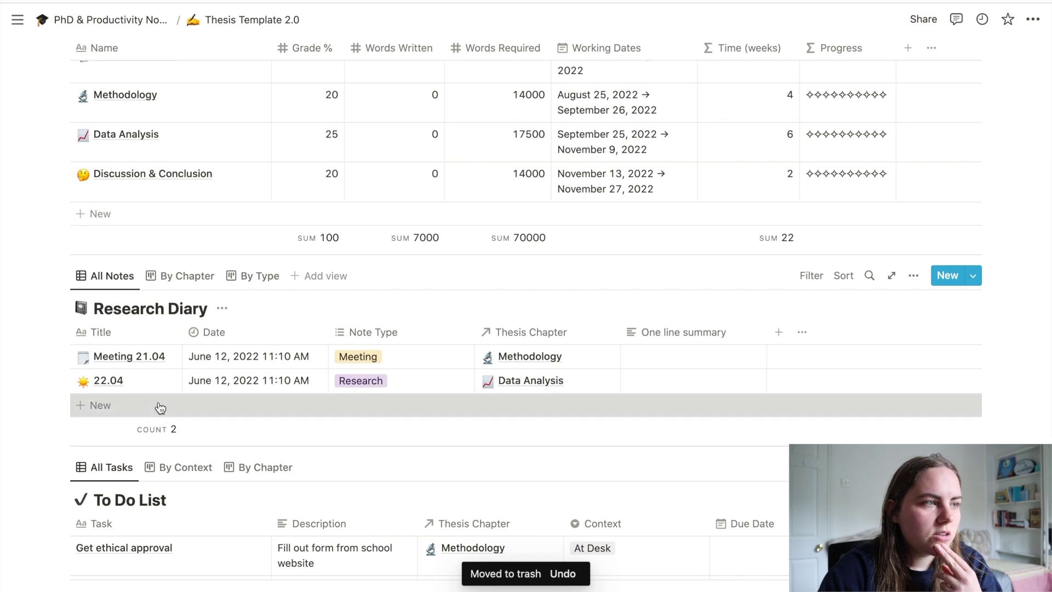
Add another Research Diary entry, open the Meeting Notes template for editing from it, and look over the template's content
click(160, 408)
click(163, 406)
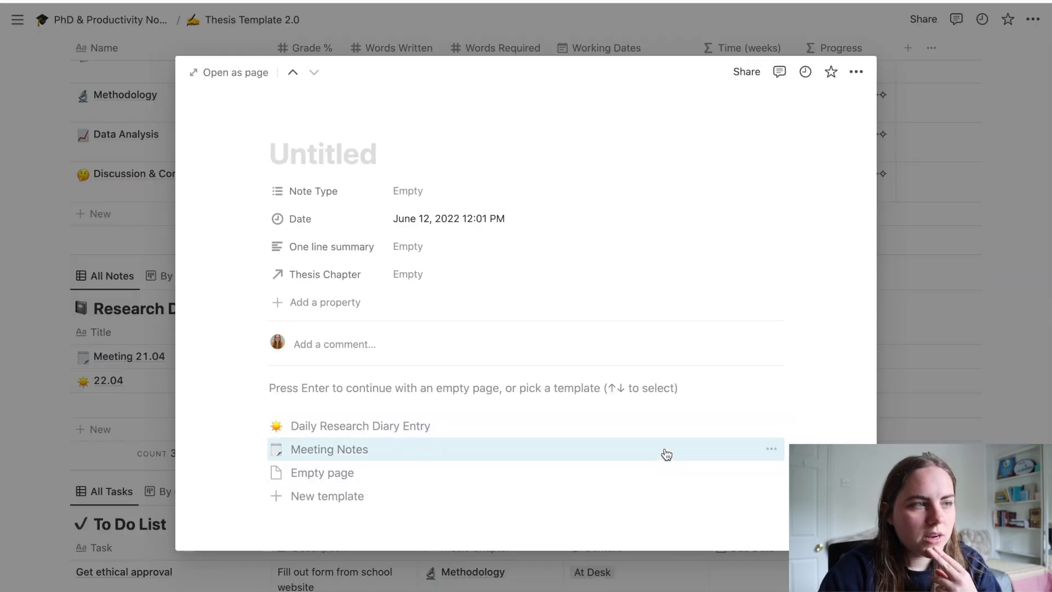
click(772, 452)
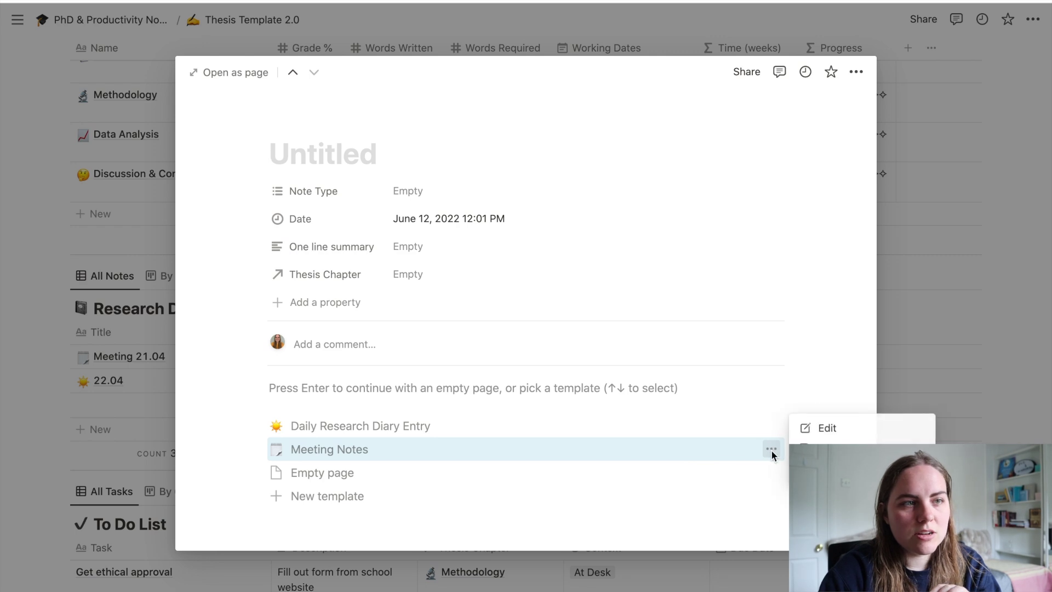
click(824, 435)
scroll(557, 419, down, 5)
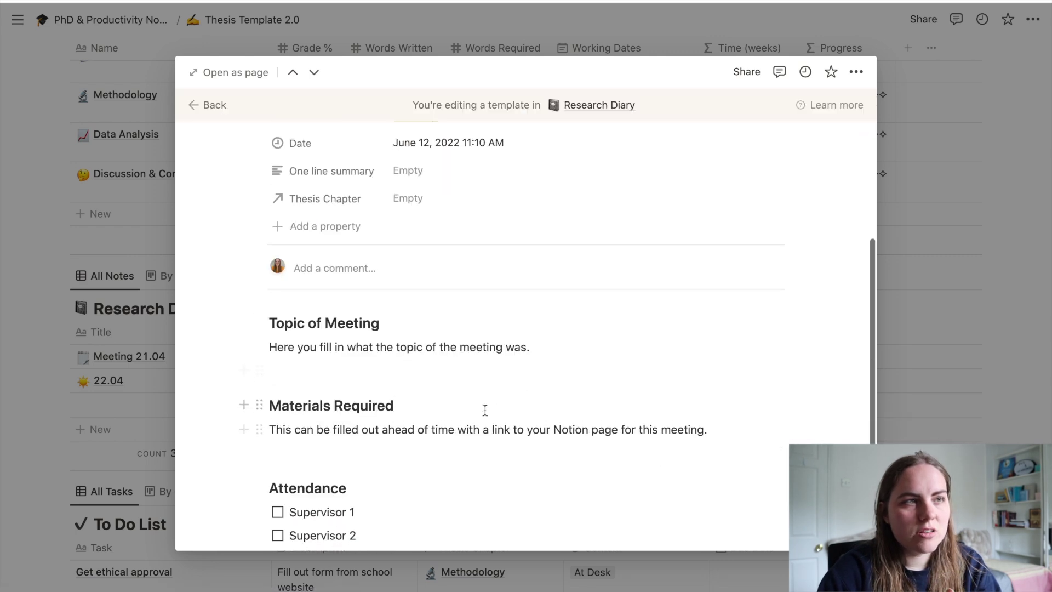
Look over the rest of the Meeting Notes template, leave template editing and close the new Research Diary entry
scroll(544, 462, down, 3)
scroll(545, 462, up, 10)
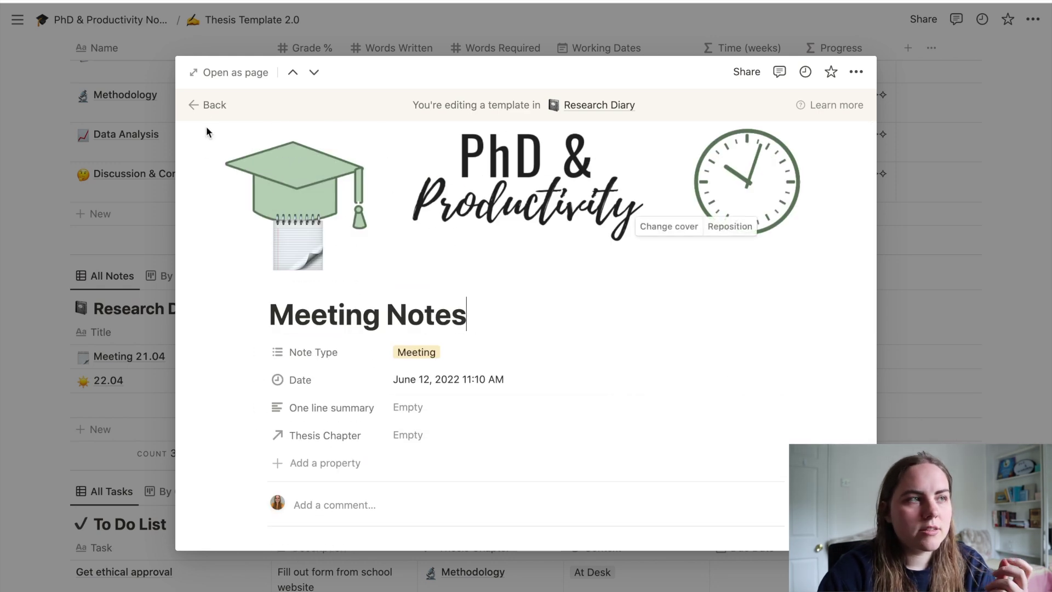
click(206, 105)
click(134, 149)
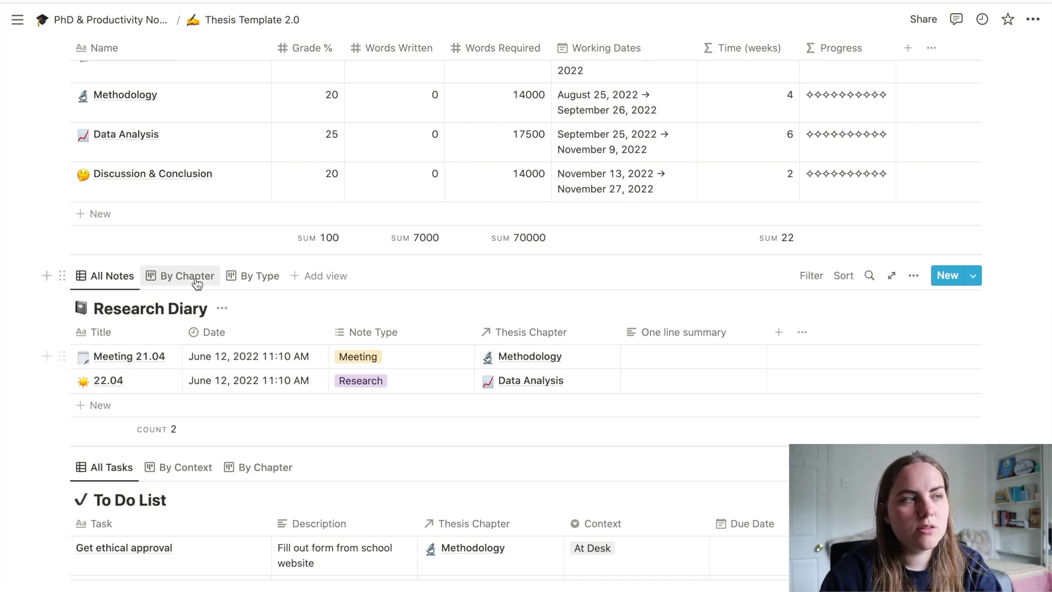
View the Research Diary grouped by chapter and by type, and return it to the All Notes view
click(166, 276)
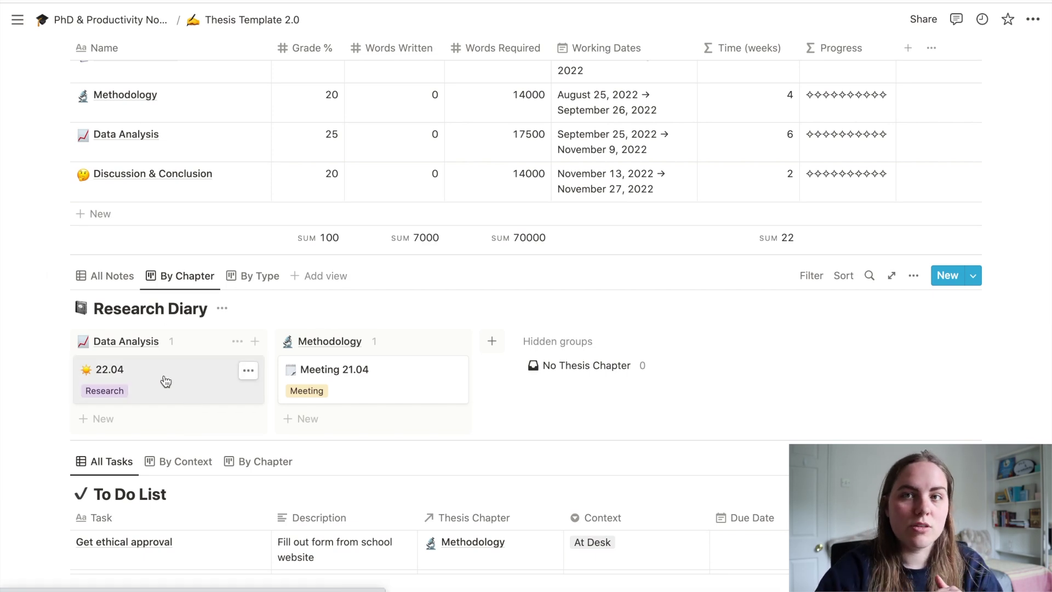
scroll(165, 381, down, 1)
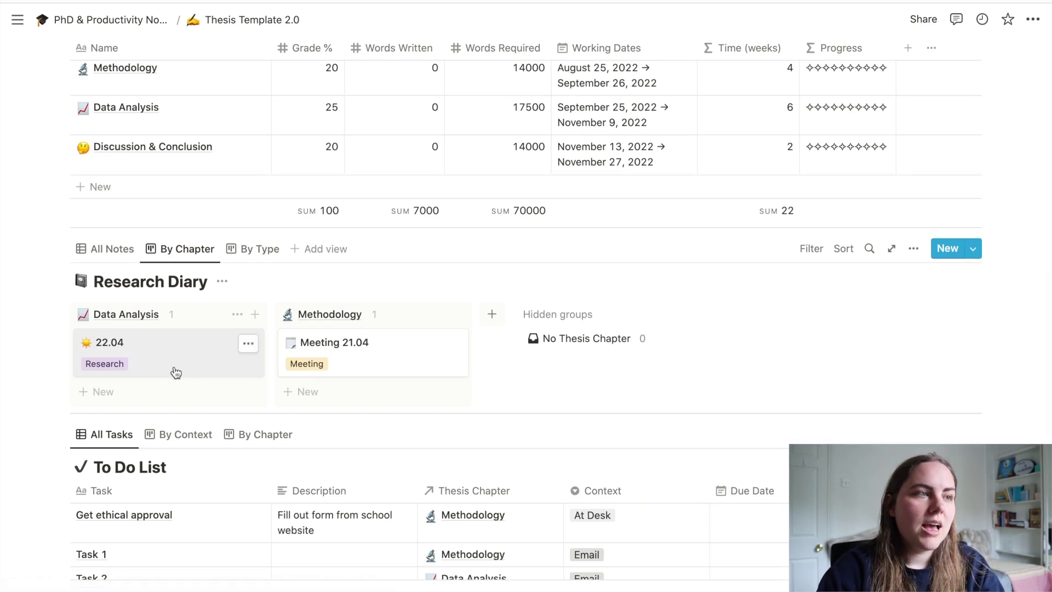
click(239, 253)
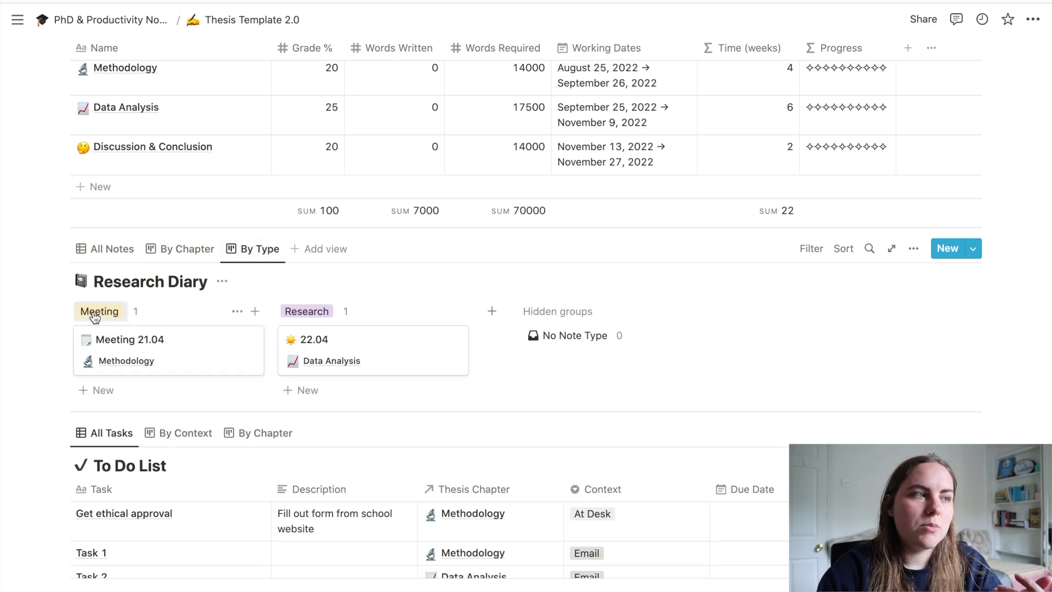
click(157, 247)
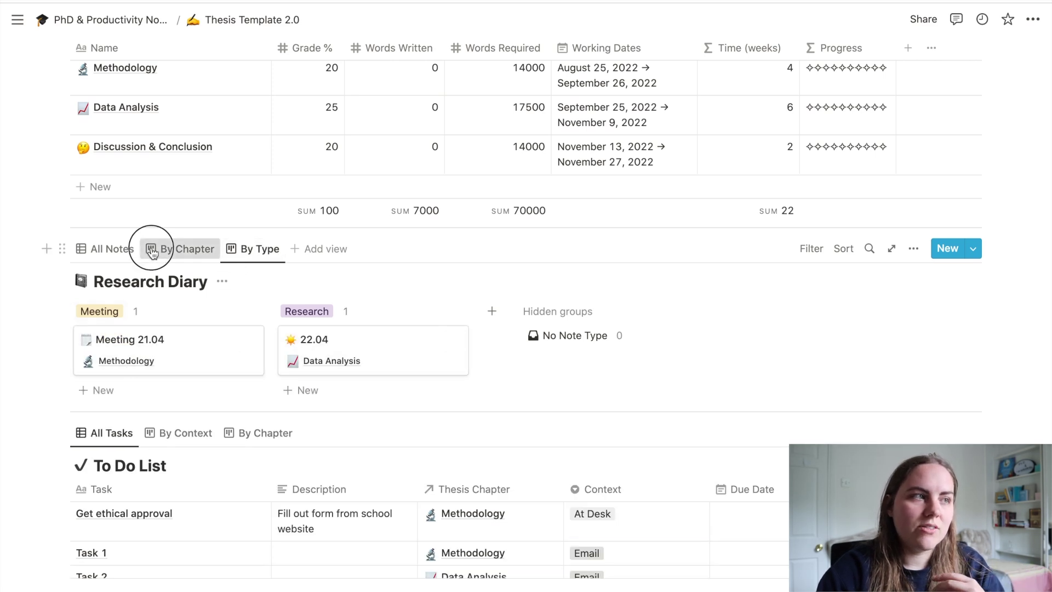
click(114, 251)
Look over the tasks in the To Do List table and view them grouped by context
scroll(220, 340, down, 4)
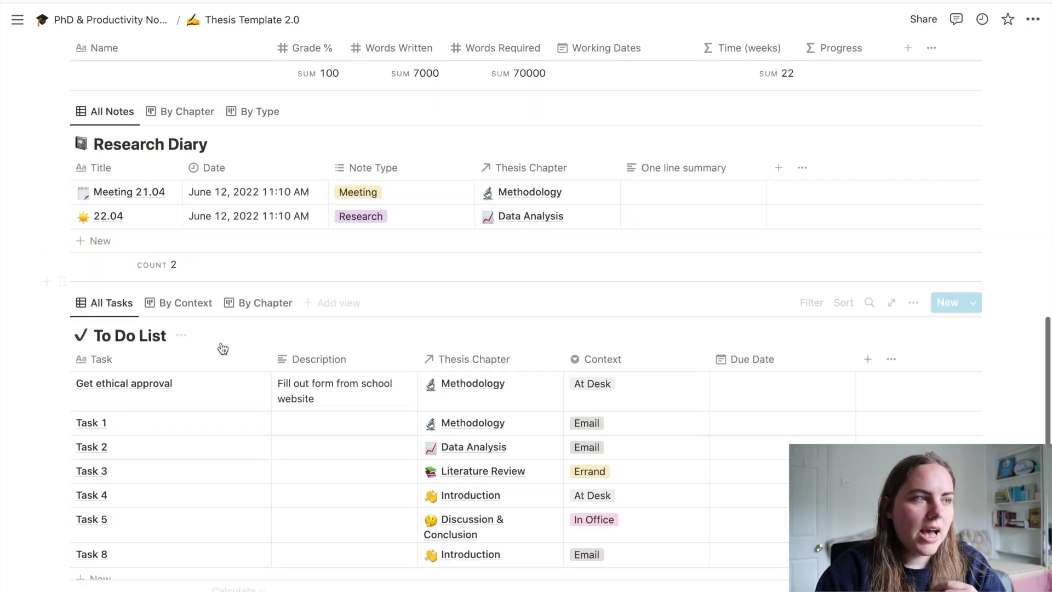
scroll(221, 342, down, 3)
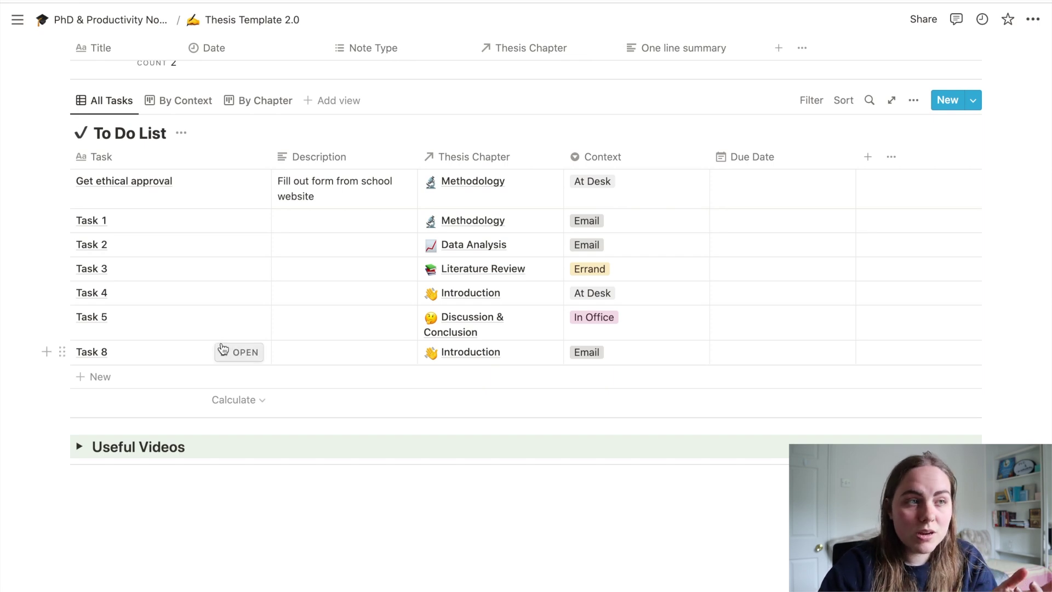
scroll(222, 345, up, 1)
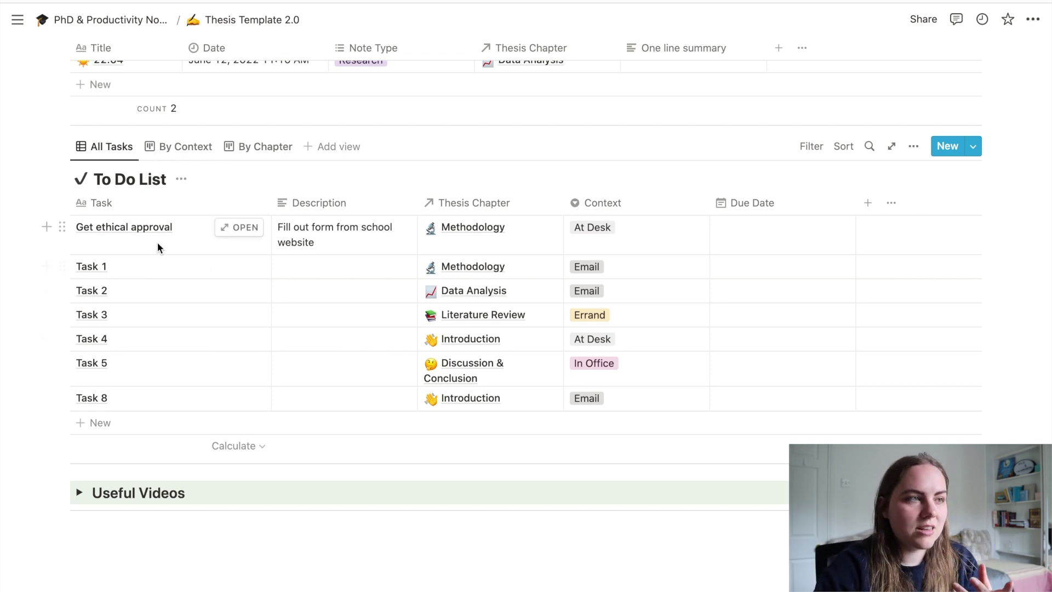
click(186, 146)
scroll(334, 350, down, 1)
scroll(252, 383, up, 1)
View the To Do List grouped by chapter, look across its columns, and return to the All Tasks view
click(247, 230)
scroll(219, 337, down, 2)
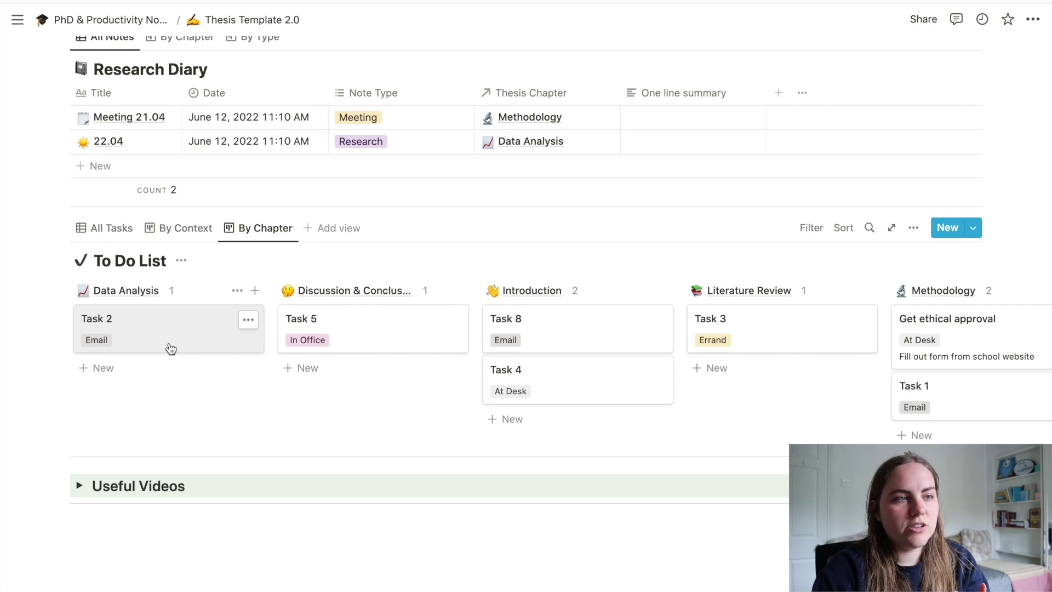
scroll(561, 357, right, 5)
scroll(561, 357, left, 5)
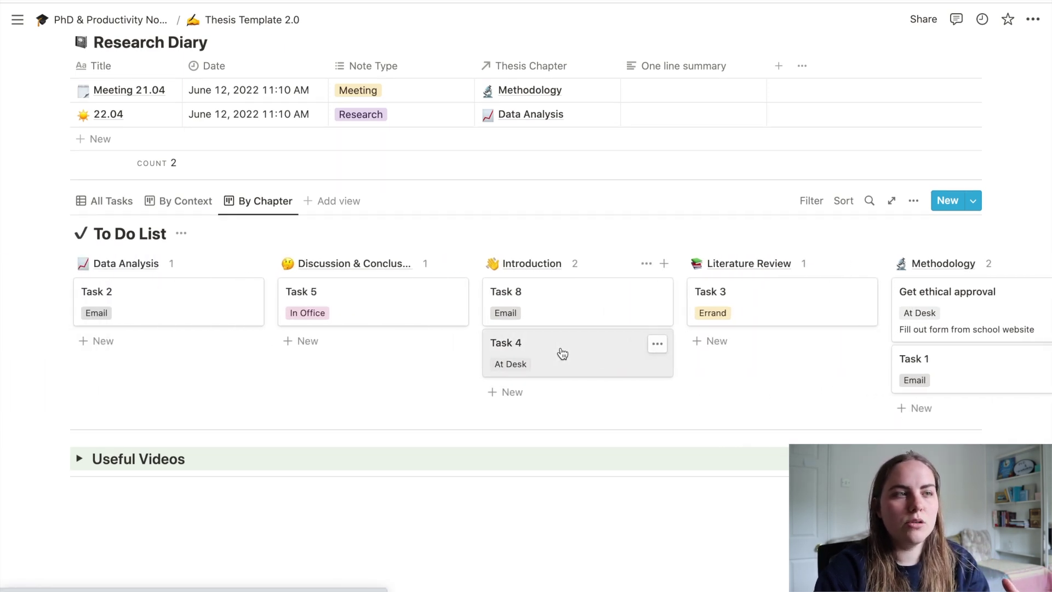
scroll(514, 353, right, 2)
scroll(513, 355, left, 2)
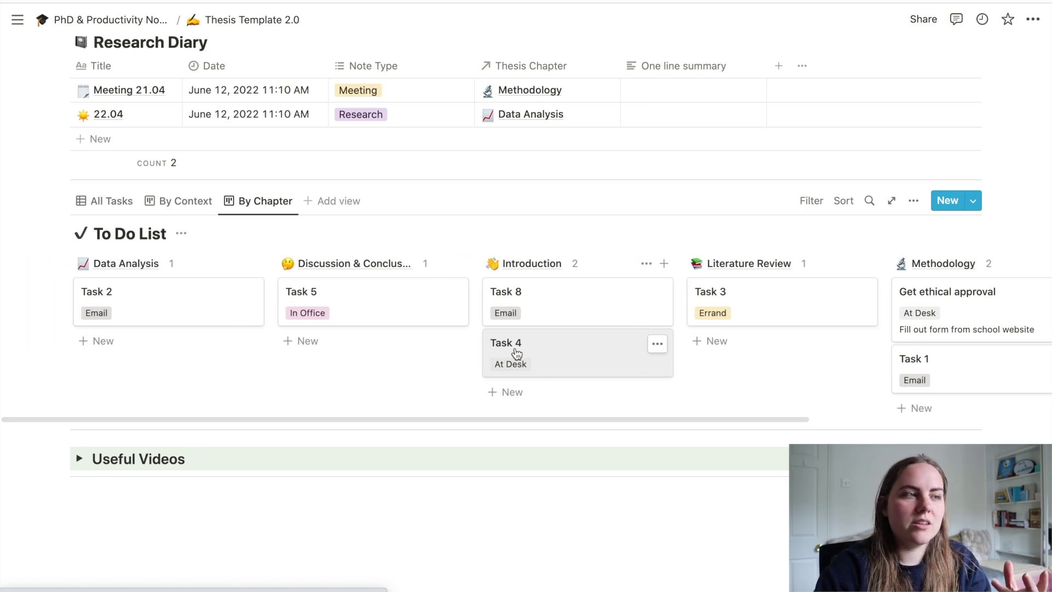
click(91, 203)
Expand the Useful Videos section below the To Do List to view its embedded videos, and collapse it again
scroll(239, 278, up, 3)
scroll(239, 278, down, 5)
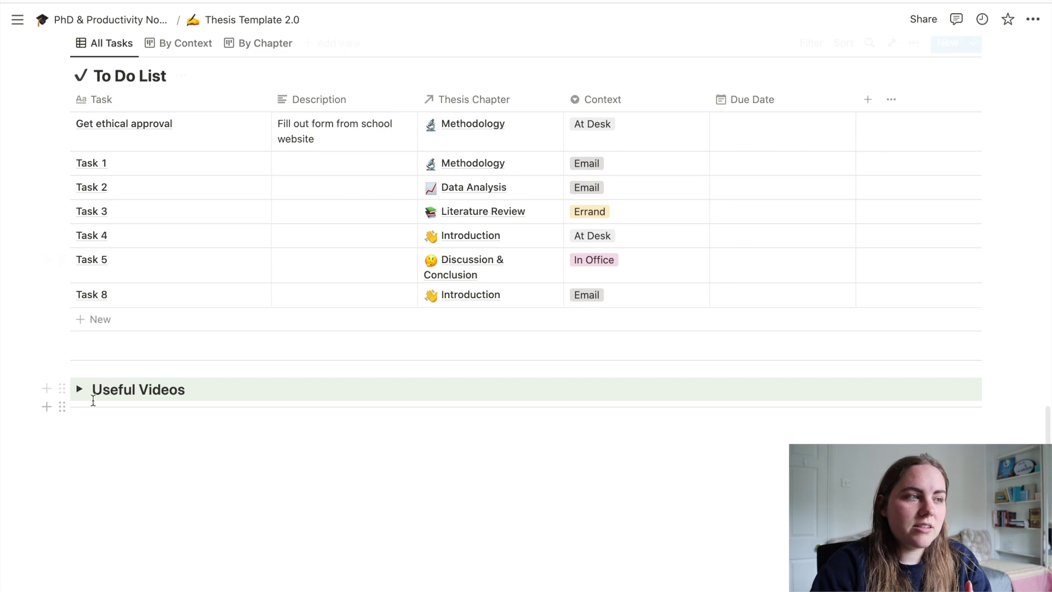
click(79, 387)
scroll(84, 378, down, 1)
scroll(84, 377, down, 1)
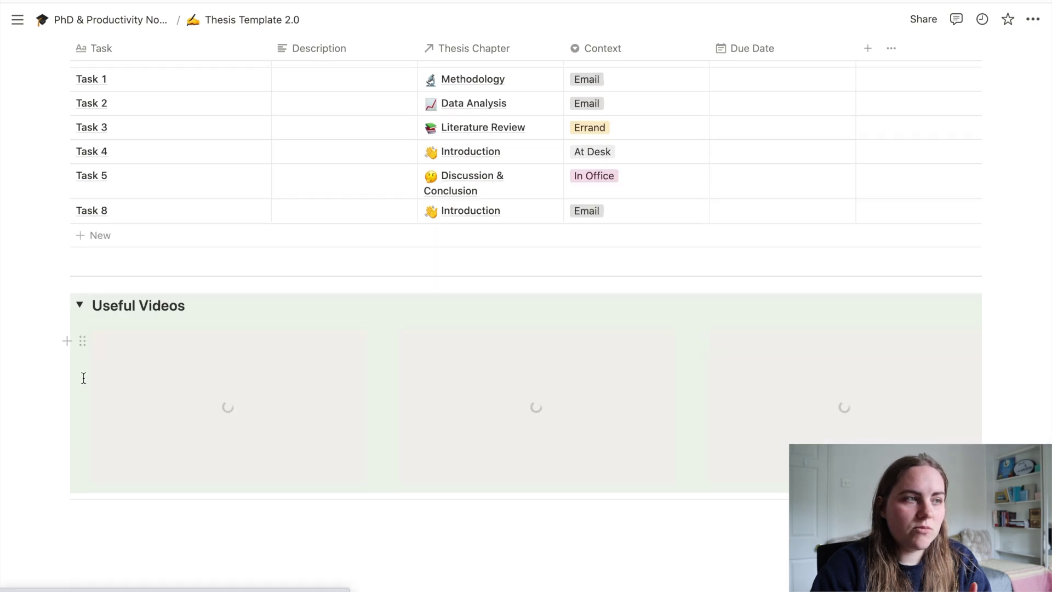
click(79, 305)
Collapse the Full Thesis Draft Notes section near the beginning of the Thesis Template 2.0 page
scroll(84, 307, up, 3)
scroll(84, 309, up, 15)
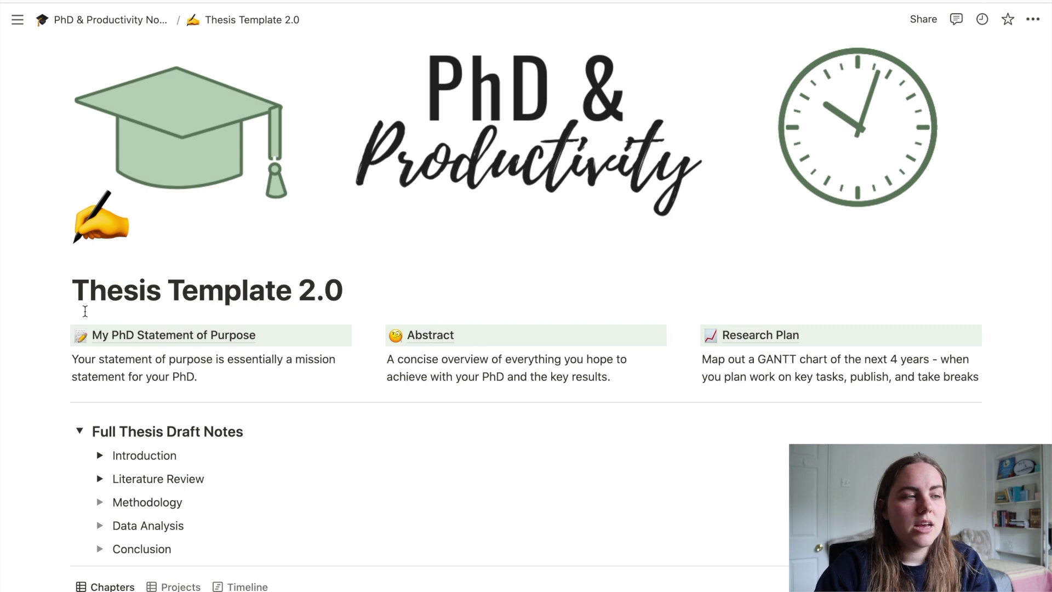
click(80, 431)
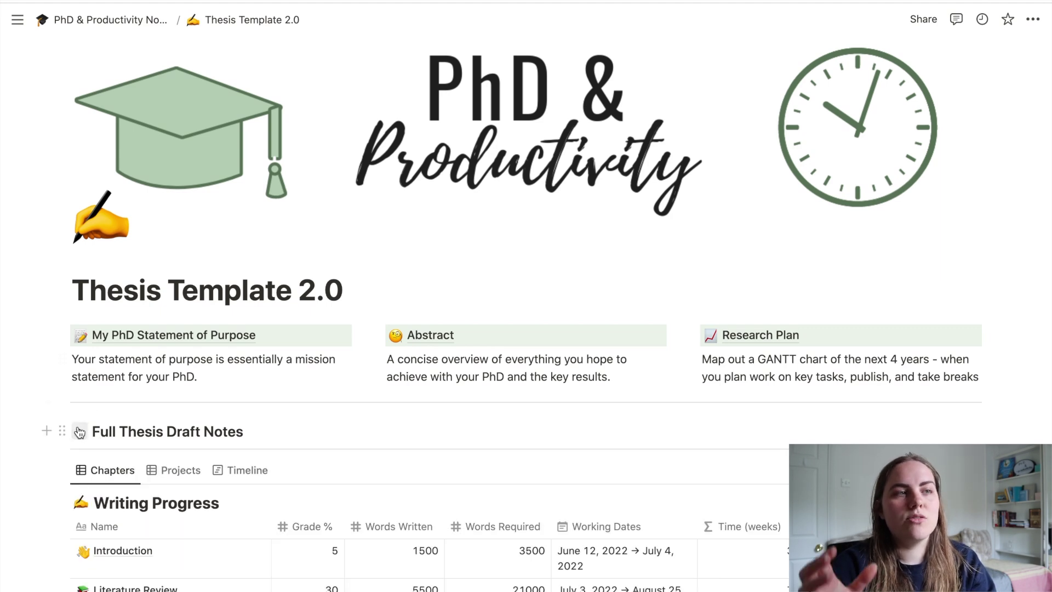